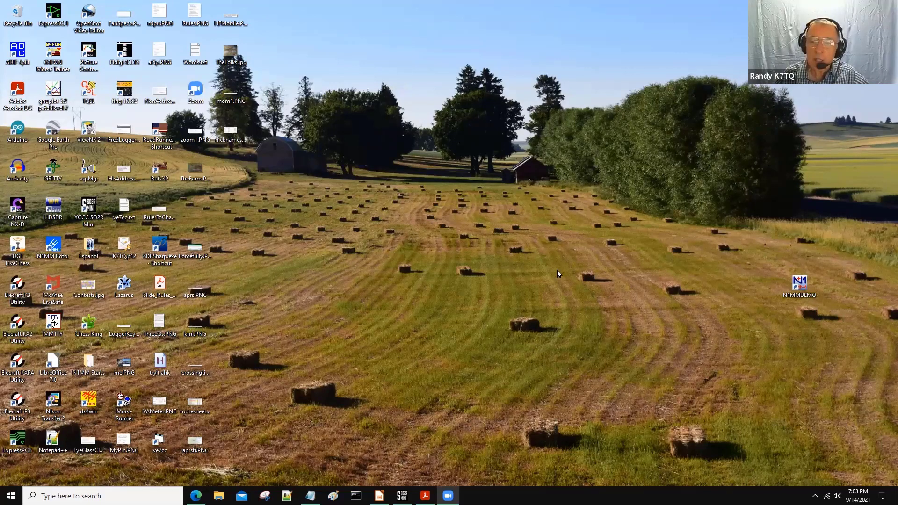
Move the N1MMDEMO shortcut toward the middle of the desktop, and exit the running N1MM Logger+ session.
drag(799, 284, 554, 281)
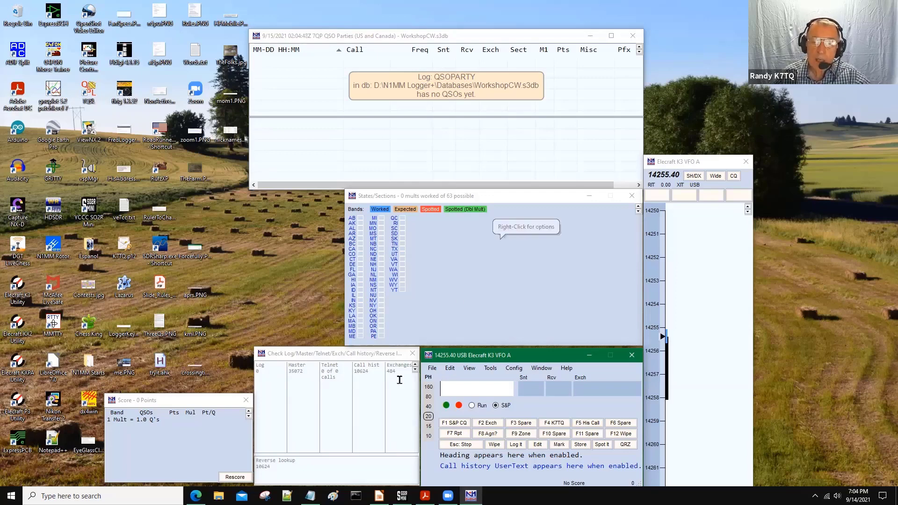
click(431, 369)
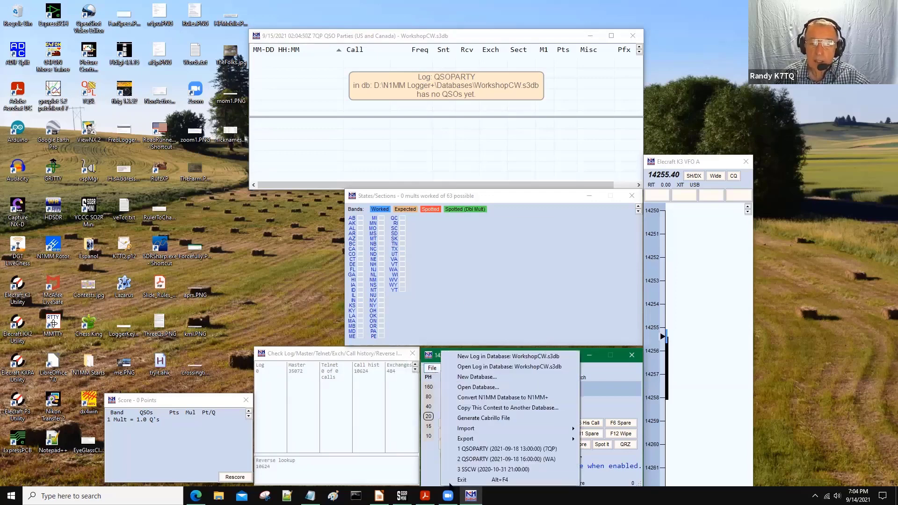
click(457, 480)
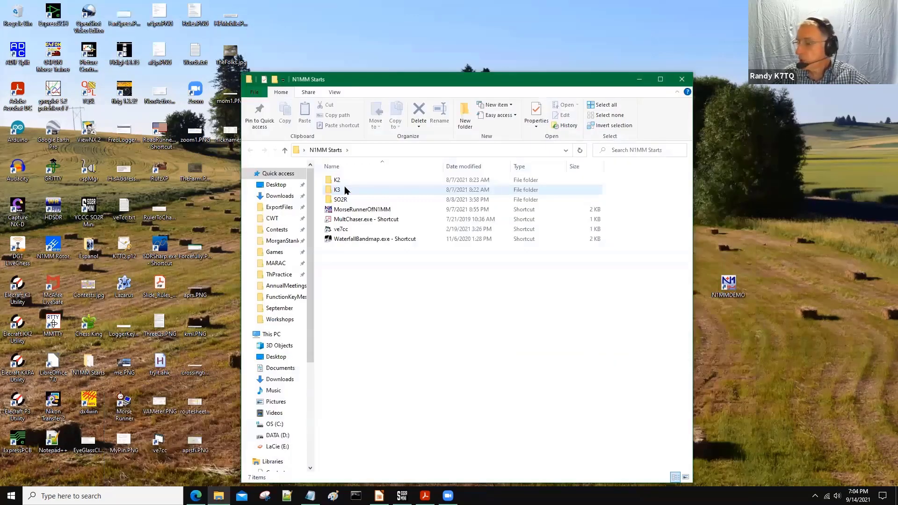
Select the N1MMK3 RTTY shortcut in the K3 folder of N1MM Starts, and confirm exiting the running logger.
double_click(338, 189)
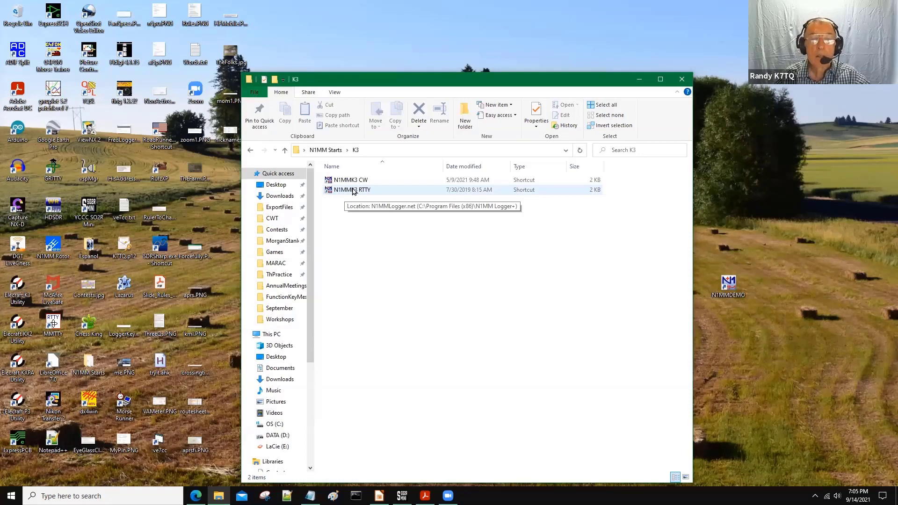
click(386, 180)
key(Down)
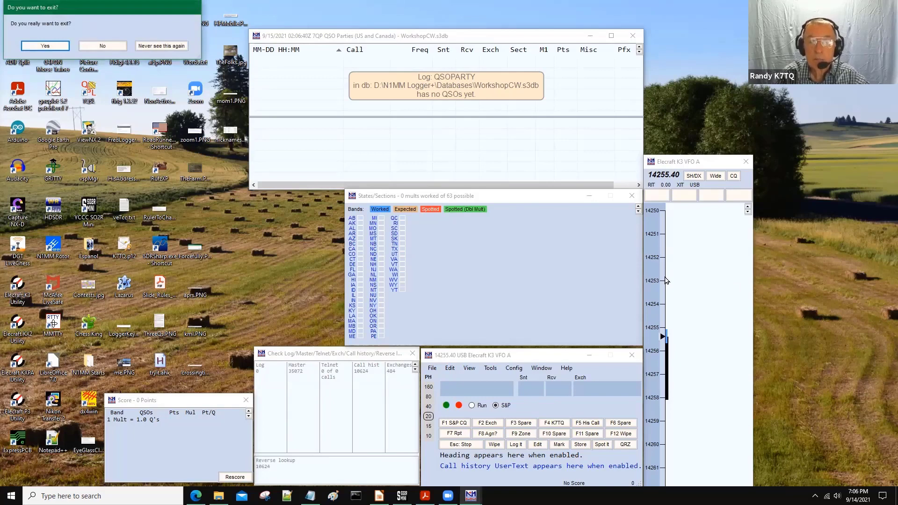
key(Return)
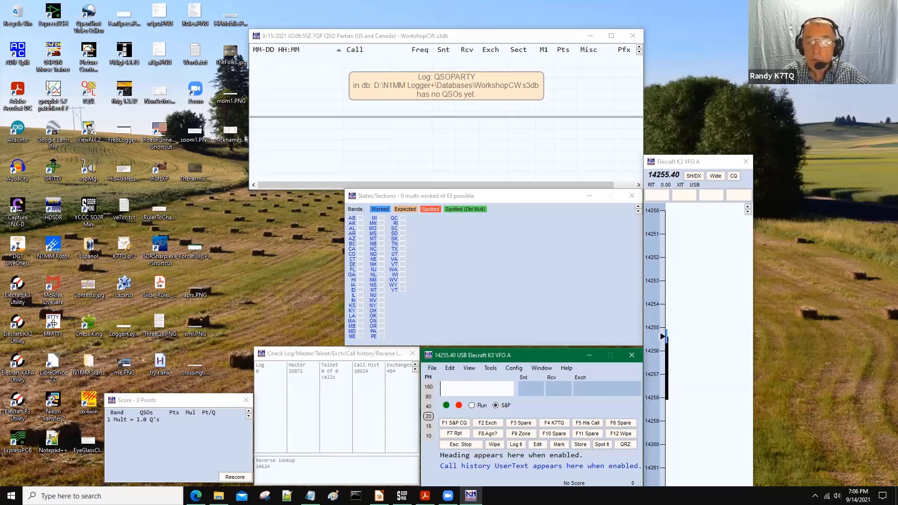
Return to the logger's entry window and open the Telnet and Available Mult's & Q's windows.
key(alt+Tab)
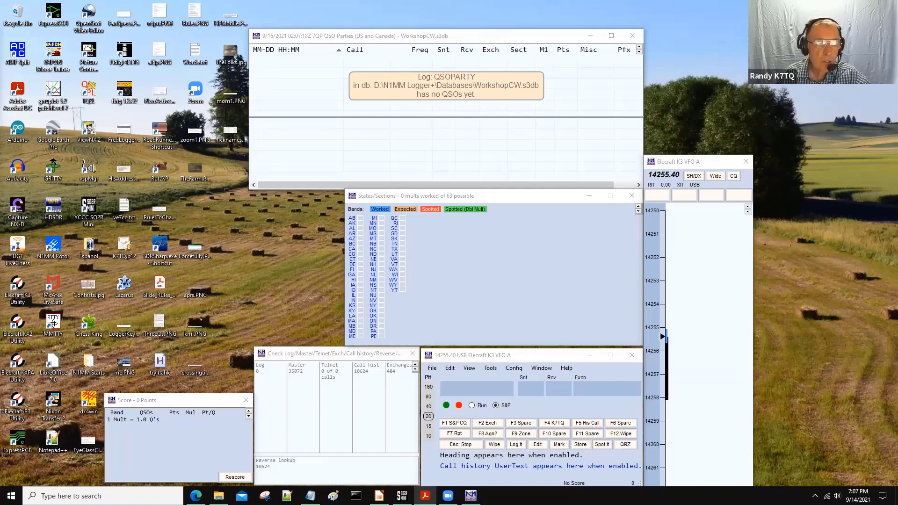
click(539, 370)
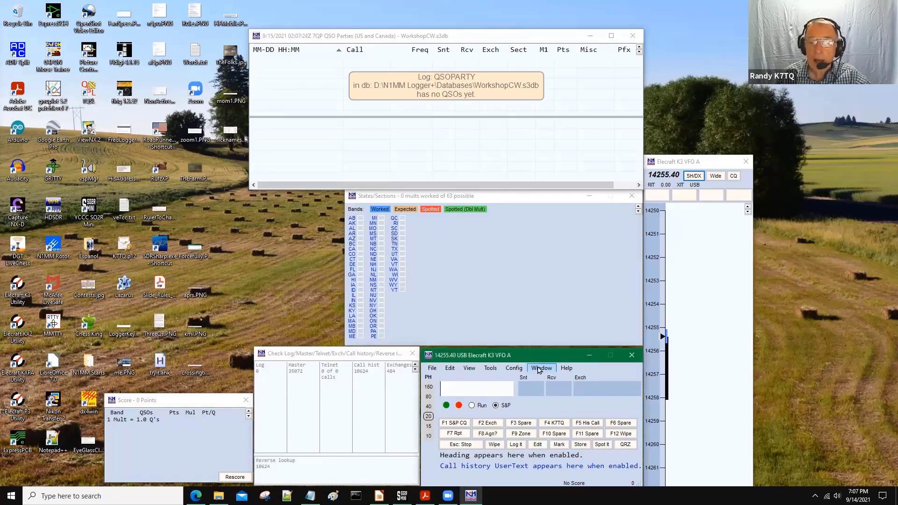
click(539, 369)
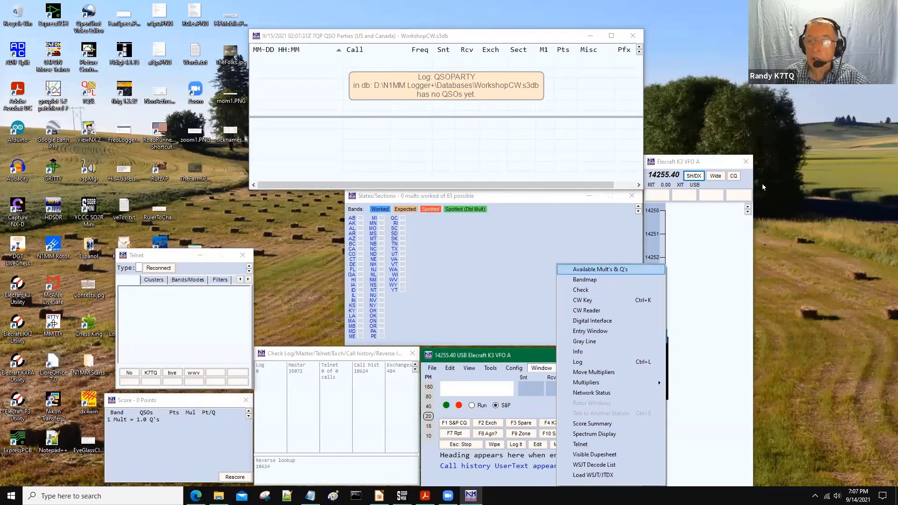
key(Return)
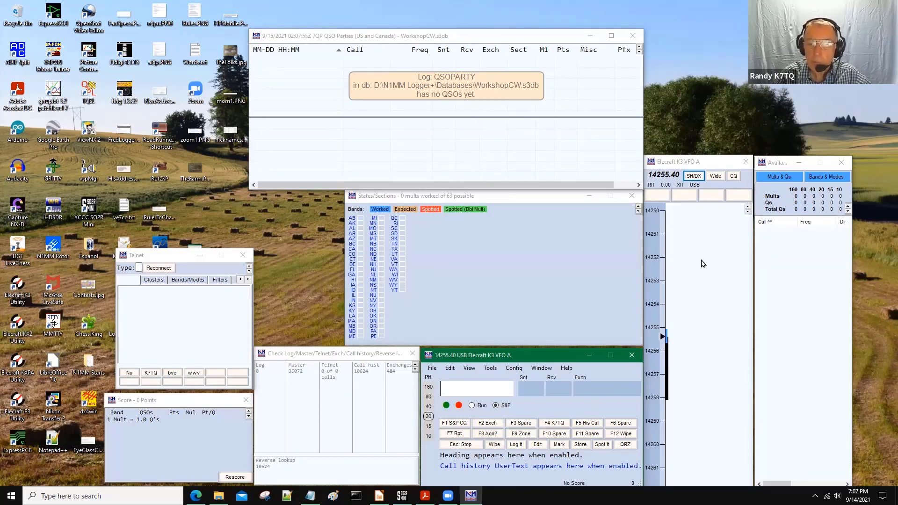
Exit the logger with its Telnet and Available Mult's & Q's windows still open, confirming the exit.
click(435, 370)
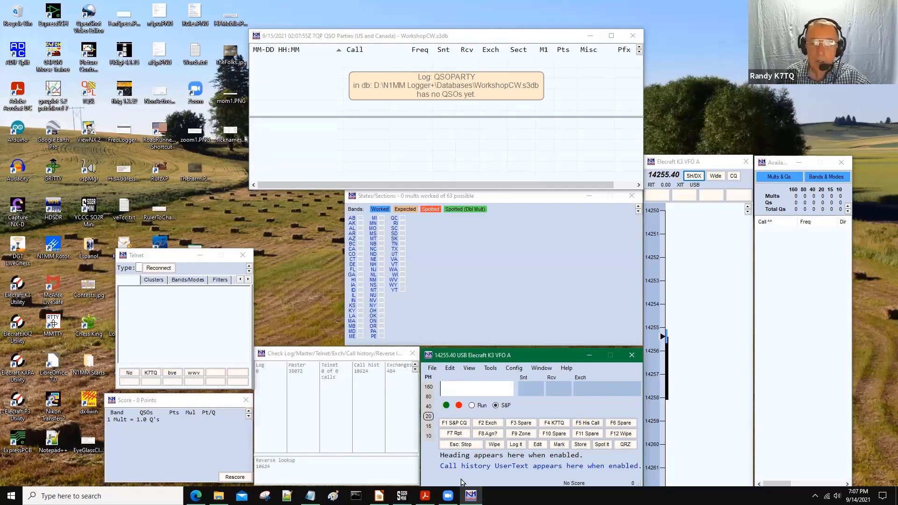
key(alt+F4)
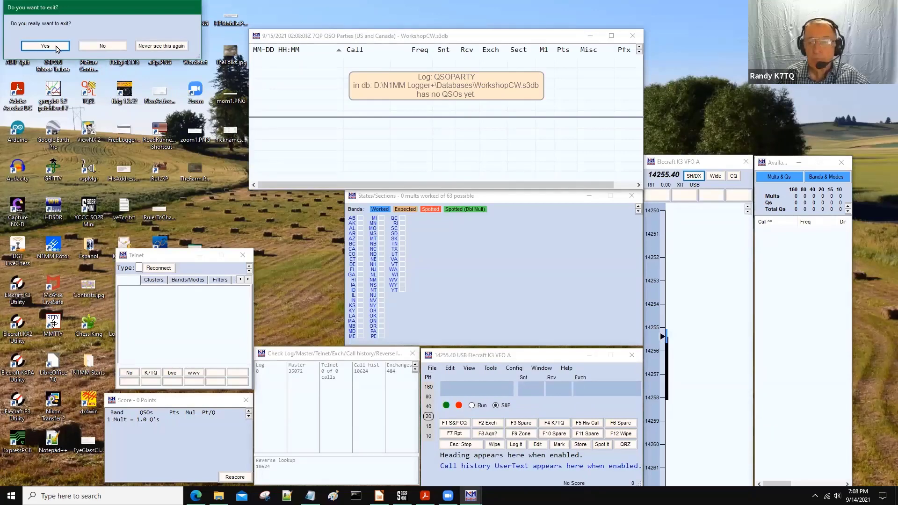
click(56, 49)
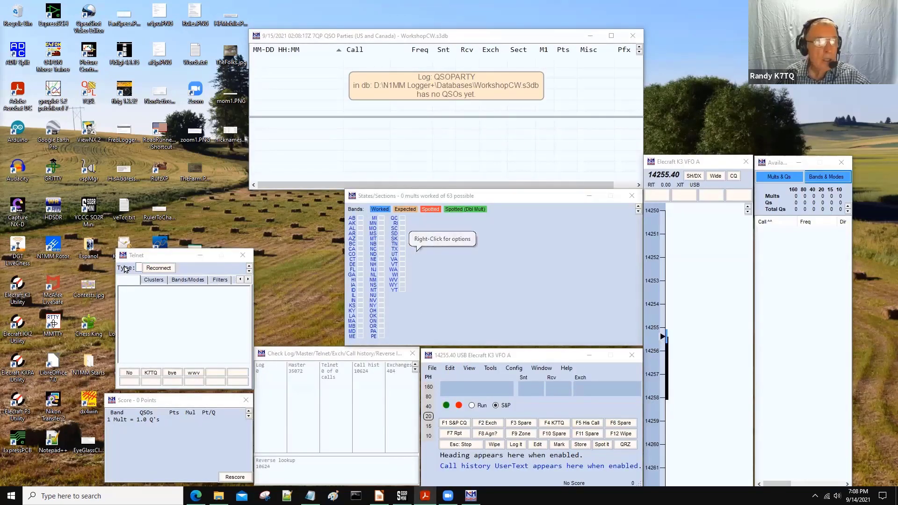
Close the restarted logger session and confirm that it should really exit.
click(433, 369)
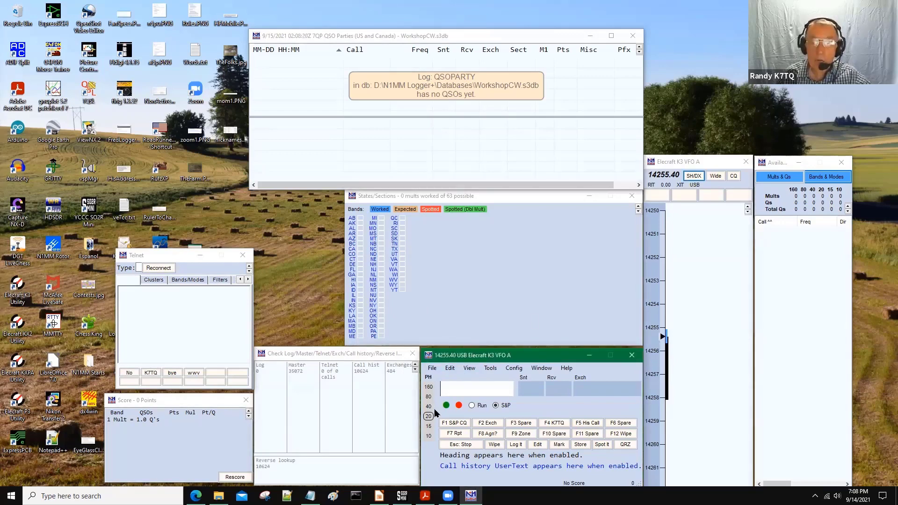
click(432, 369)
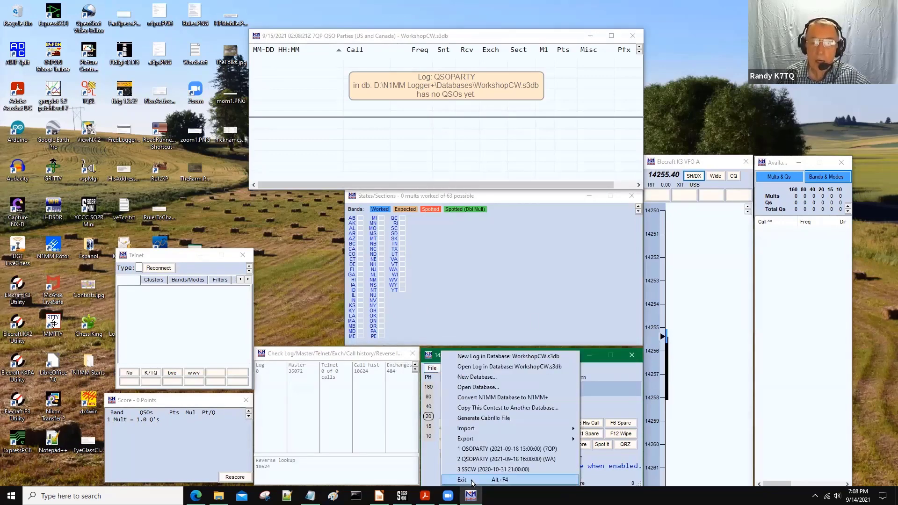
click(317, 184)
click(39, 44)
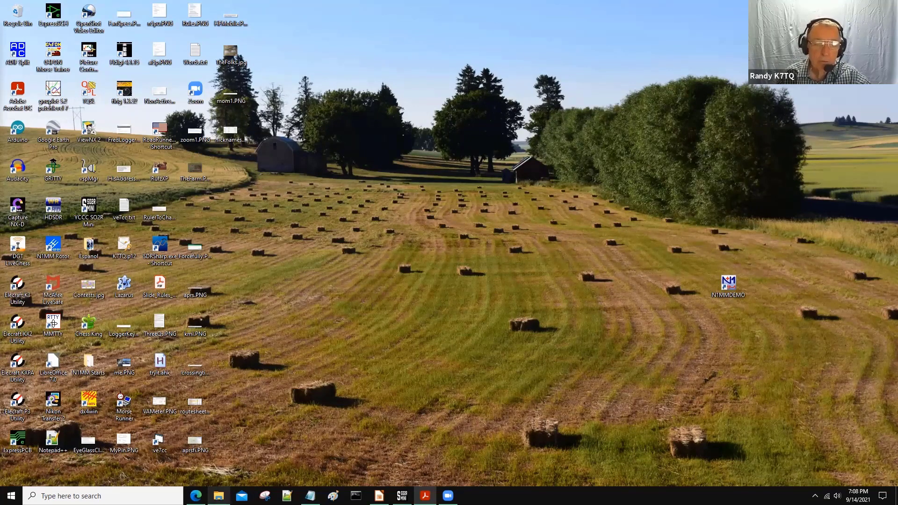
Switch to File Explorer and open the program folder C:\Program Files (x86)\N1MM Logger+.
click(218, 496)
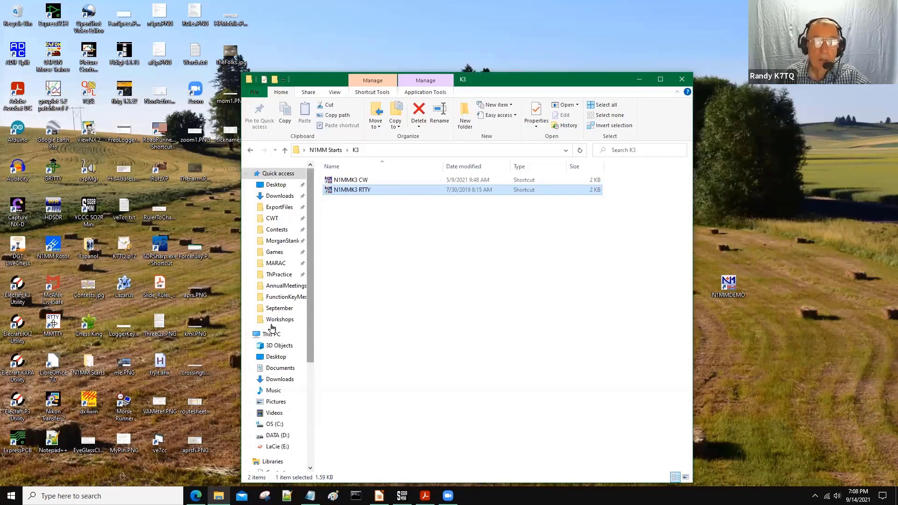
scroll(272, 327, down, 3)
click(272, 328)
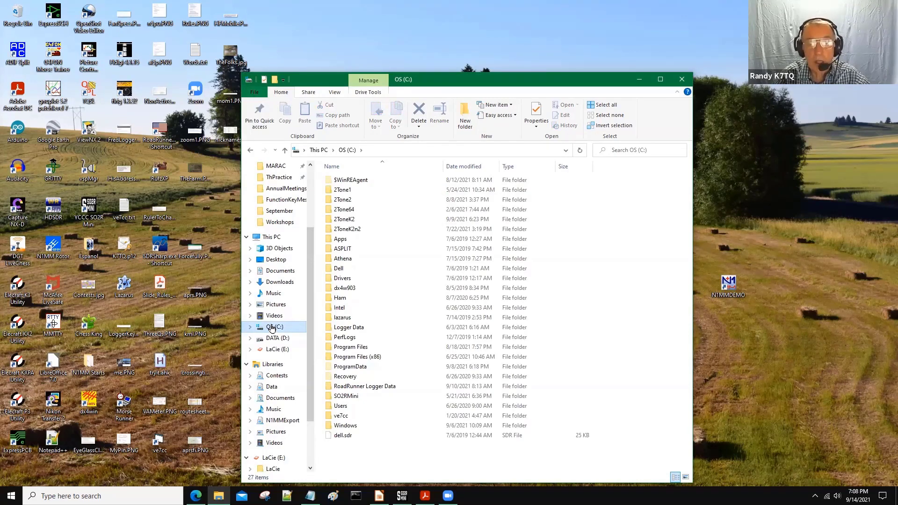
double_click(343, 357)
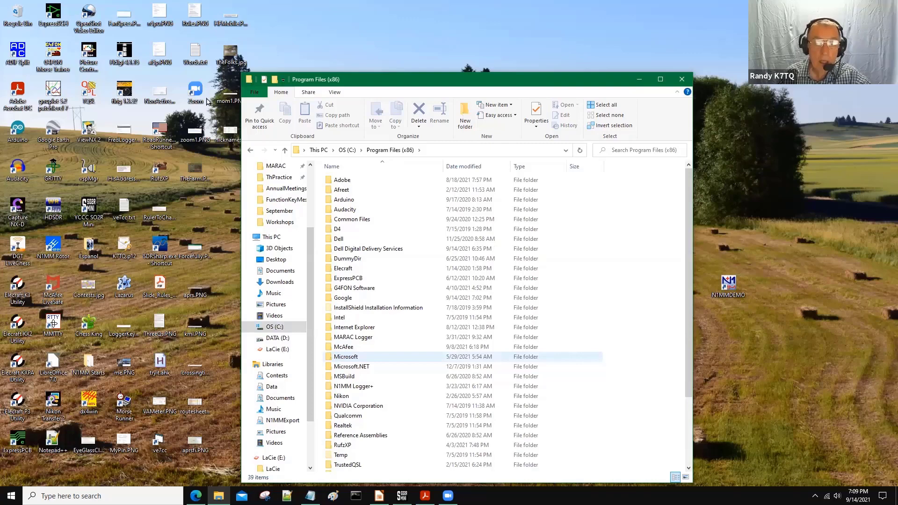
double_click(354, 386)
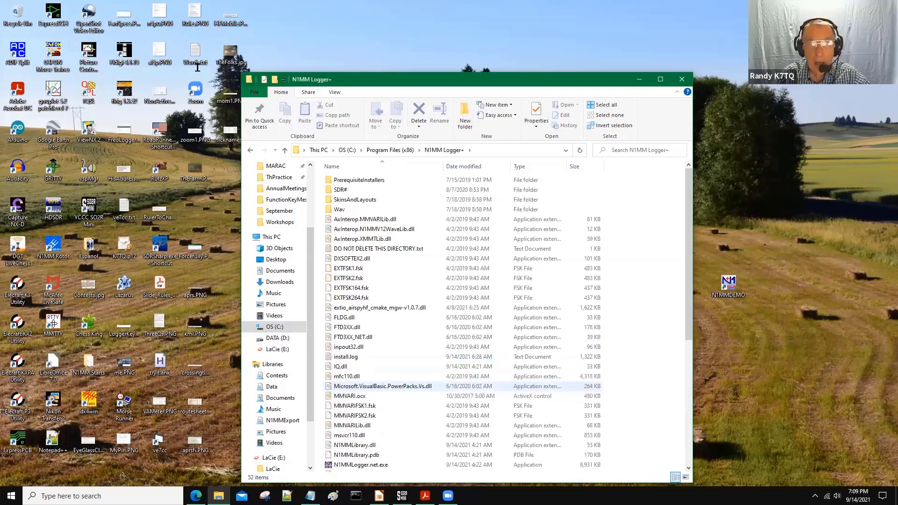
Enlarge the Notepad notes to reveal the second path line, and open the N1MM Logger+ folder on DATA (D:).
key(alt+Tab)
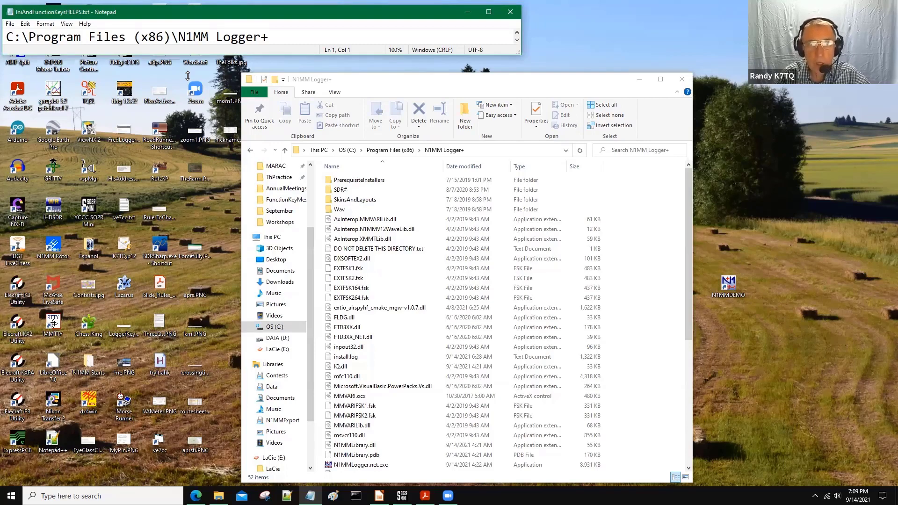
drag(187, 75, 187, 75)
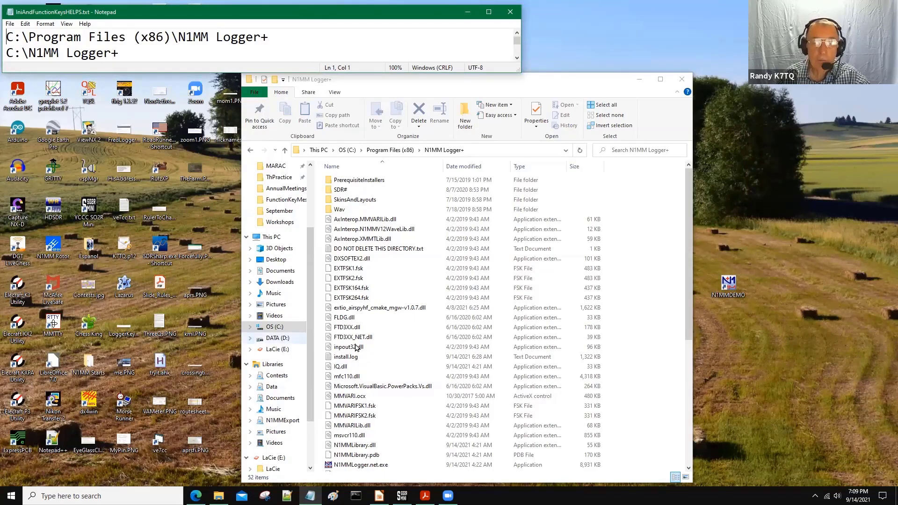
scroll(355, 347, down, 5)
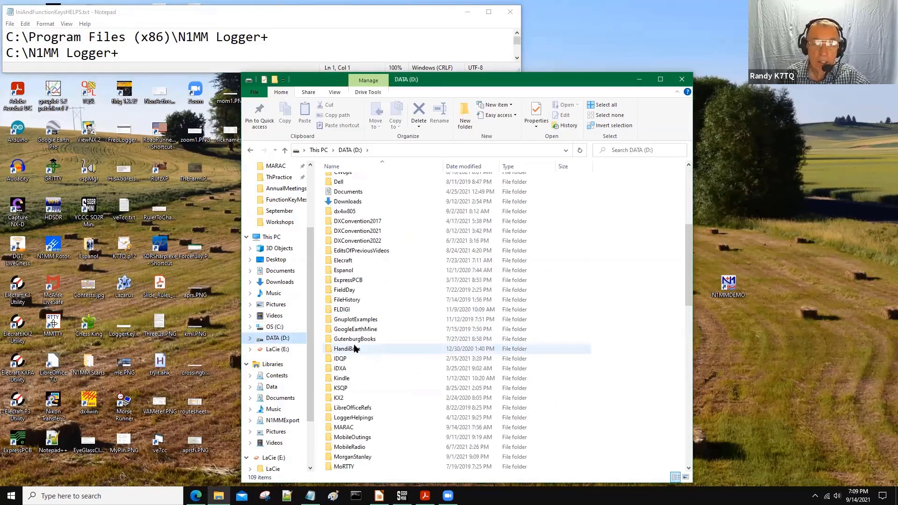
scroll(354, 349, down, 2)
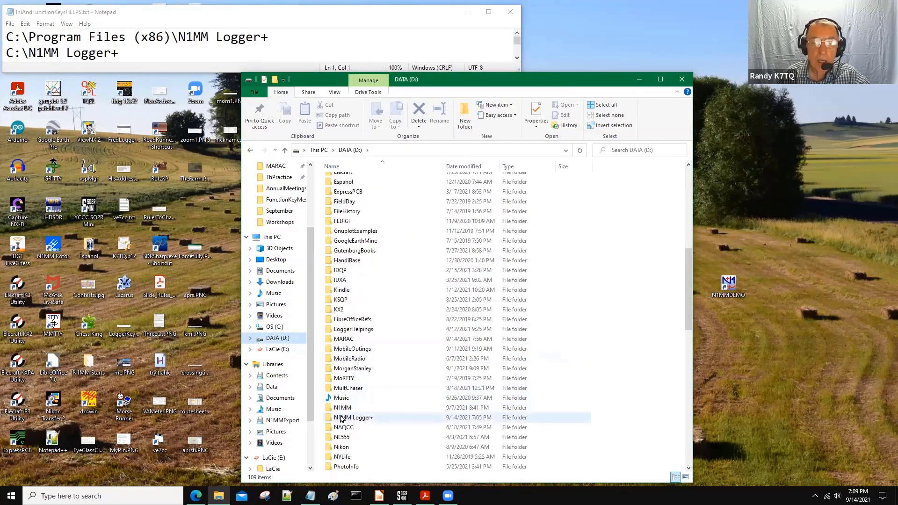
double_click(341, 418)
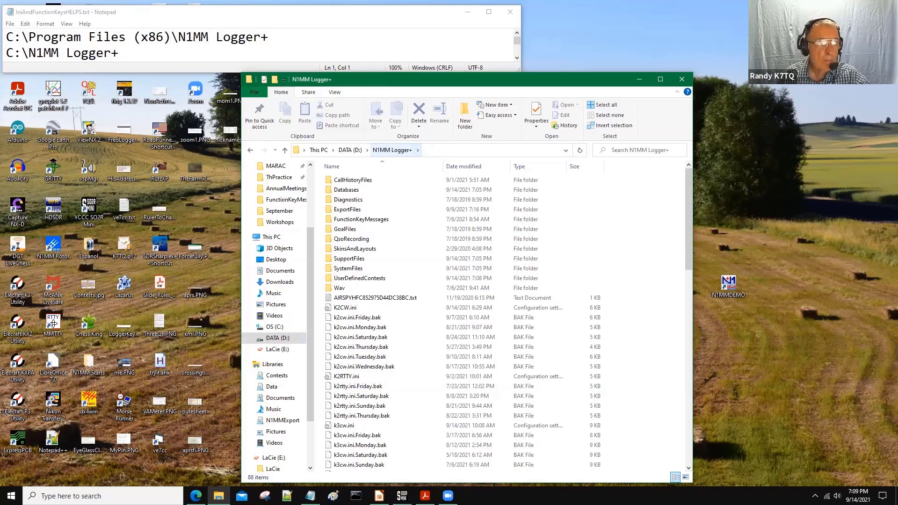
Return to the Notepad notes and enlarge their window to reveal the N1MM Logger.ini line.
click(56, 302)
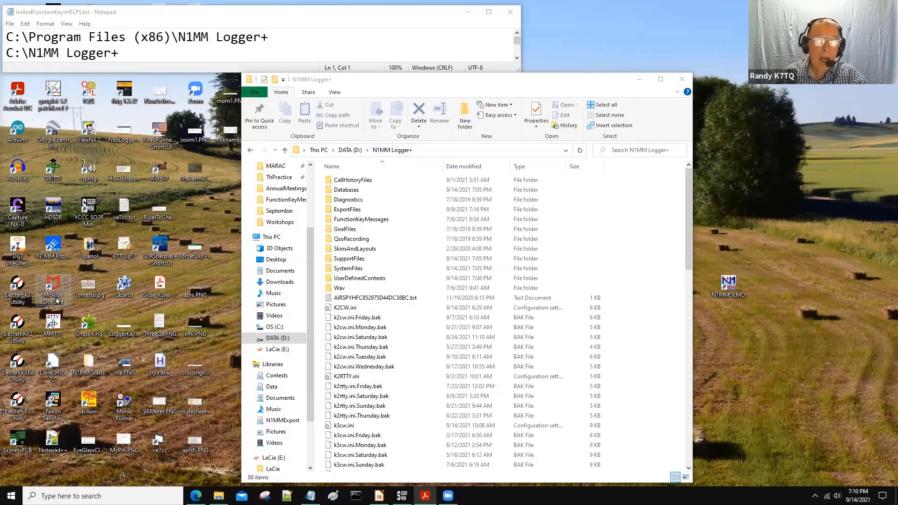
click(93, 71)
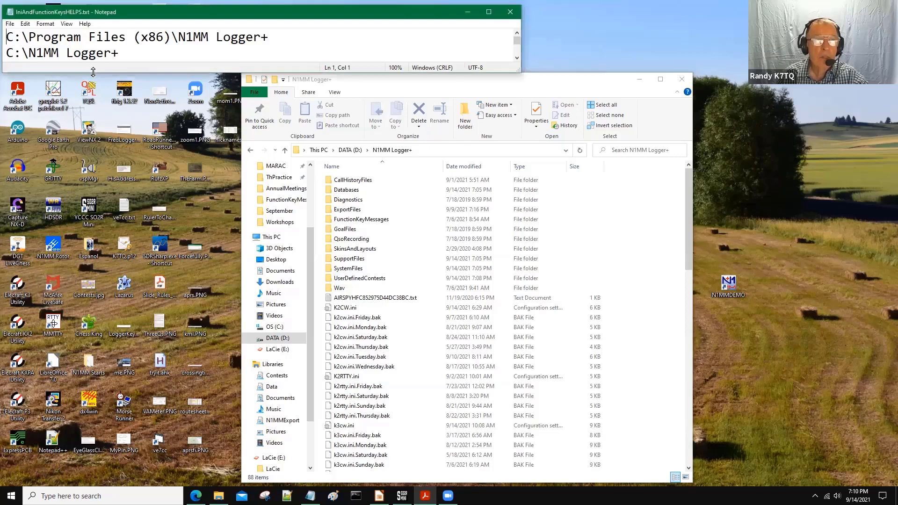
drag(93, 72, 92, 88)
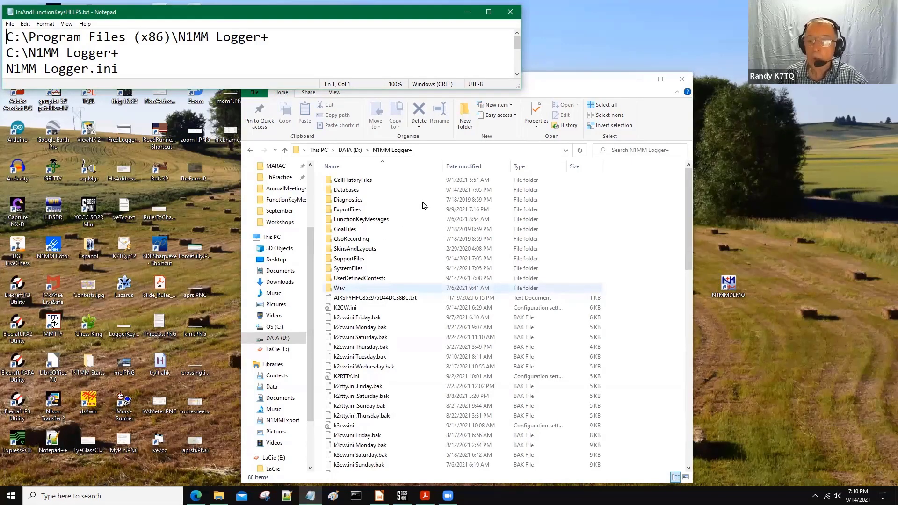
Sort the N1MM Logger+ user folder by date modified and then by name, and copy the N1MM Logger.ini file.
click(459, 166)
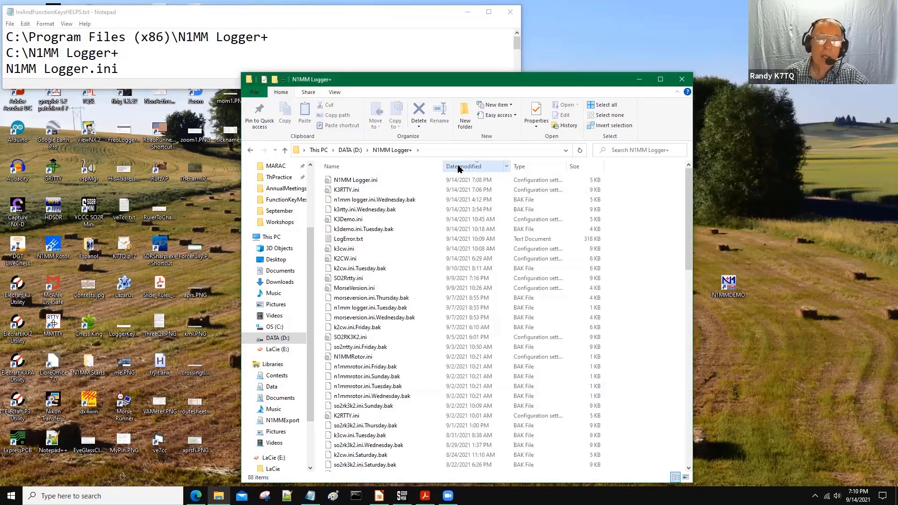
click(350, 168)
scroll(365, 311, down, 2)
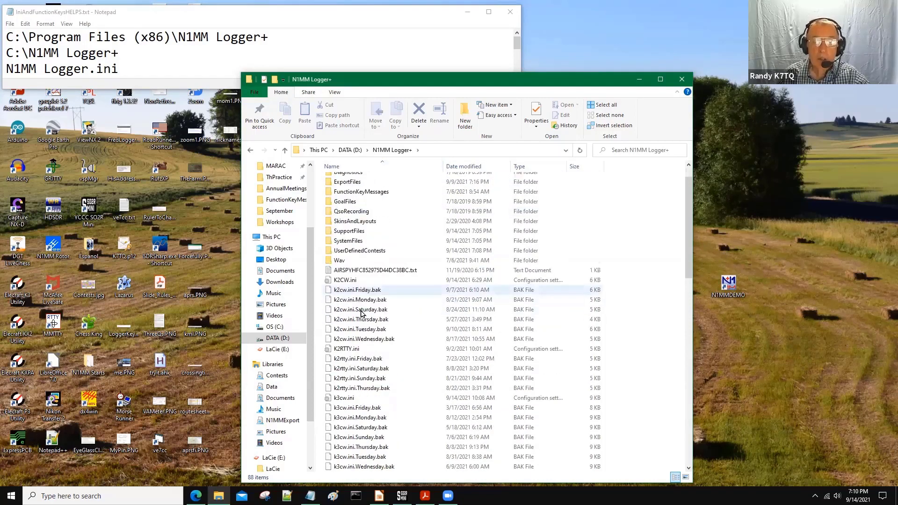
scroll(361, 314, down, 4)
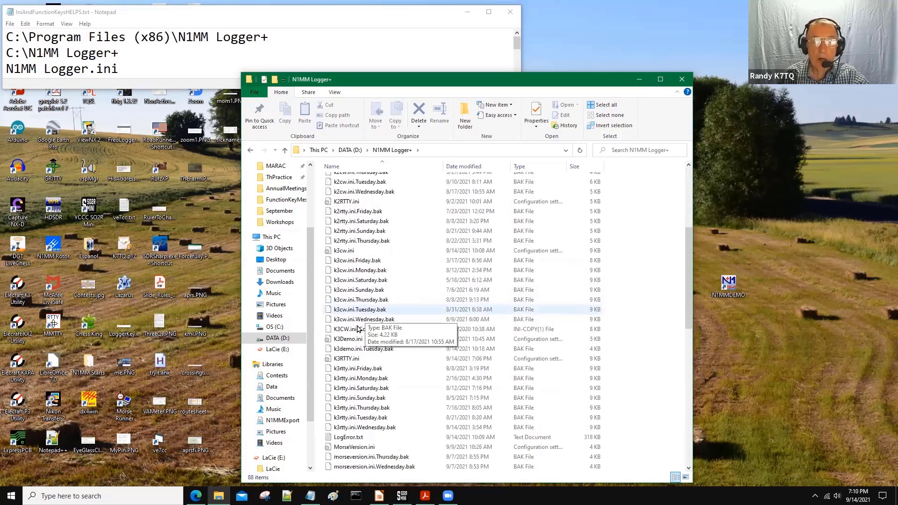
scroll(358, 329, down, 4)
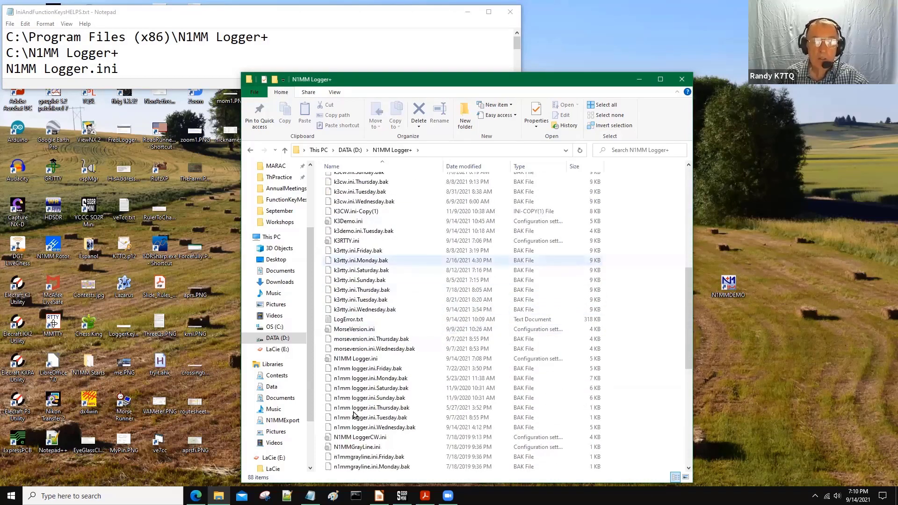
click(354, 361)
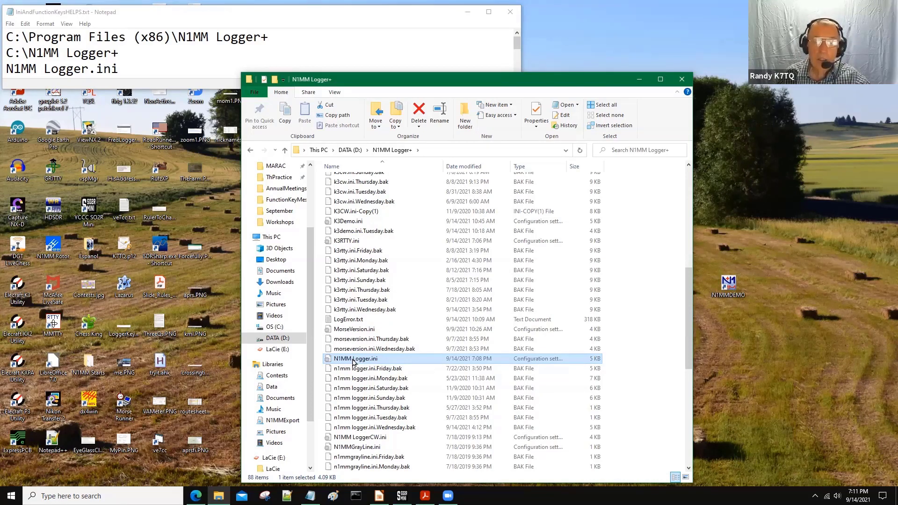
right_click(352, 362)
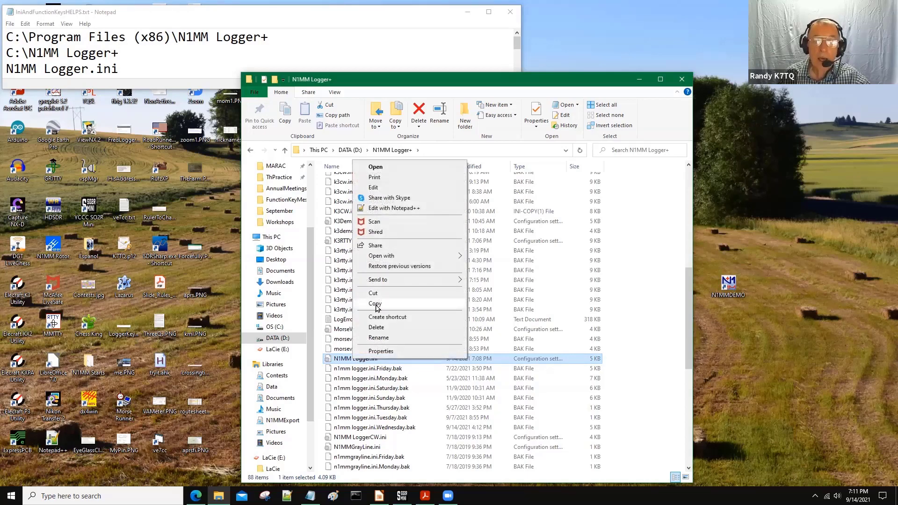
click(374, 304)
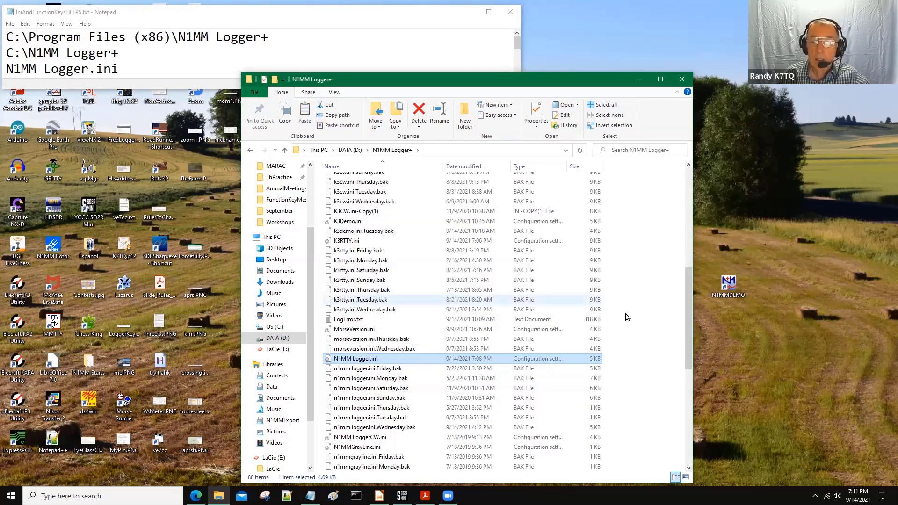
Paste the copied N1MM Logger.ini file into the same N1MM Logger+ user folder.
right_click(615, 293)
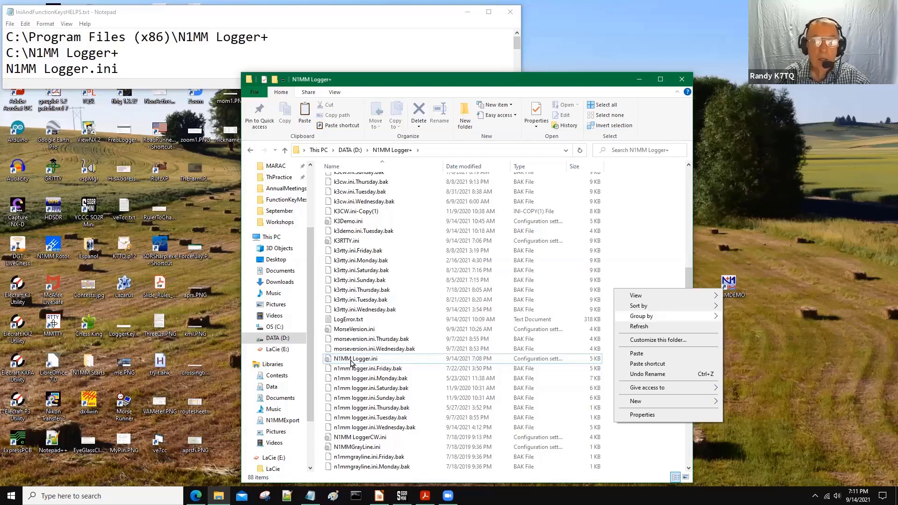
key(ctrl+v)
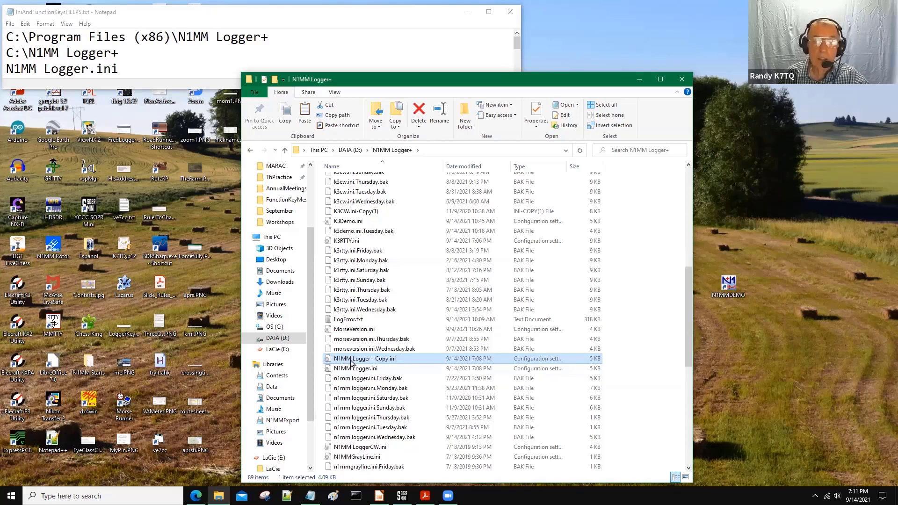
Try to rename the pasted copy of N1MM Logger.ini as K3Demo.ini.
key(shift+F10)
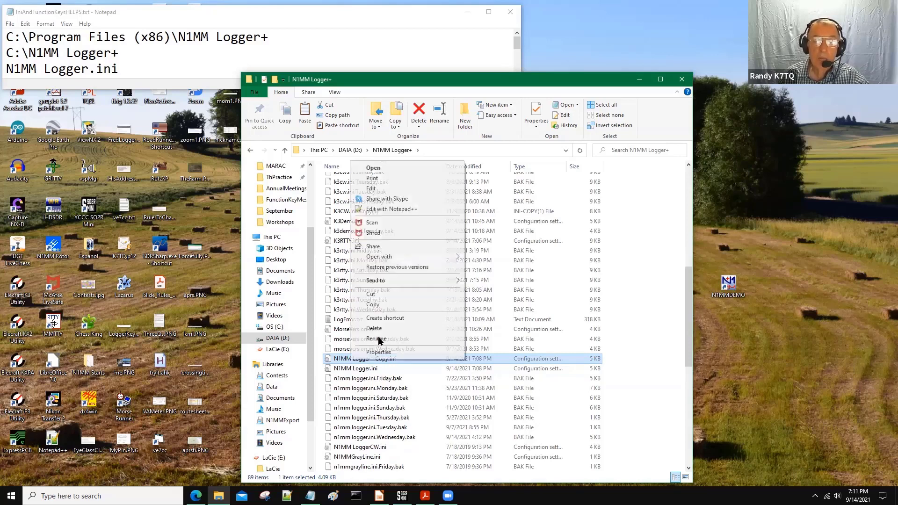
key(Return)
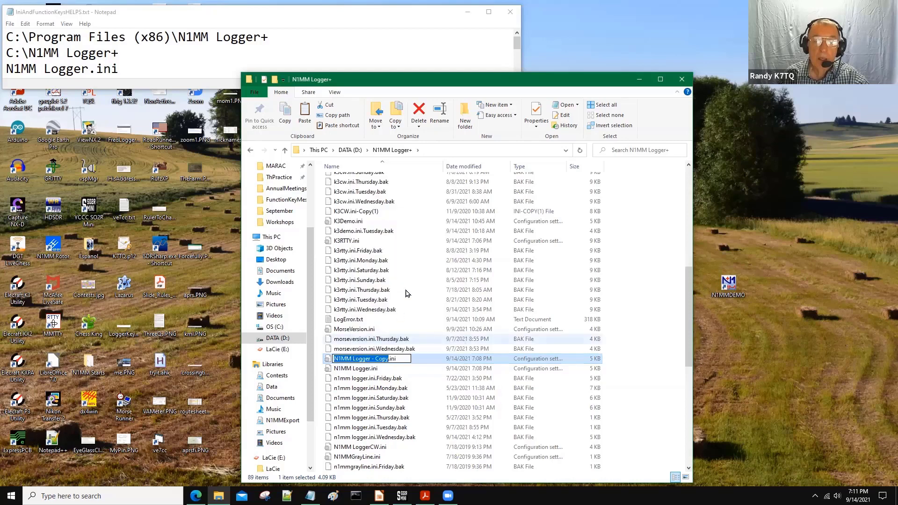
key(Right)
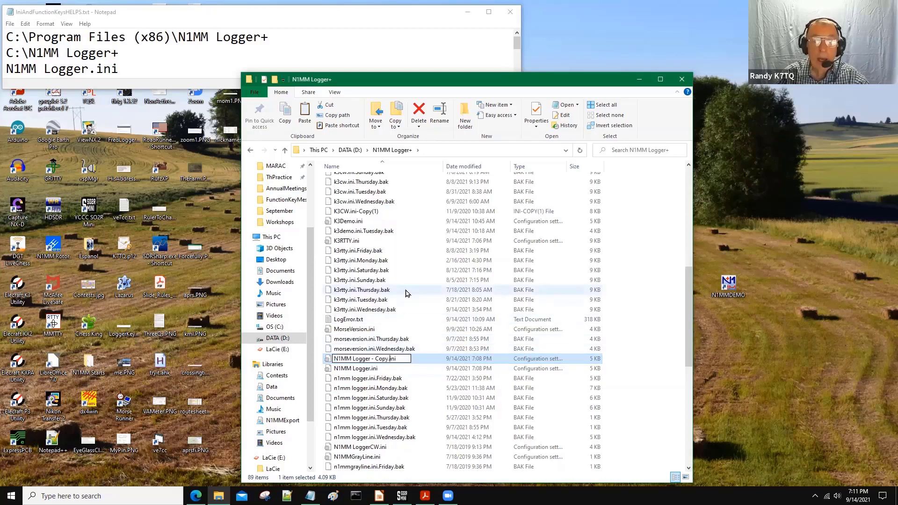
key(BackSpace)
key(BackSpace)
key(BackSpace)
key(BackSpace)
key(BackSpace)
key(BackSpace)
key(BackSpace)
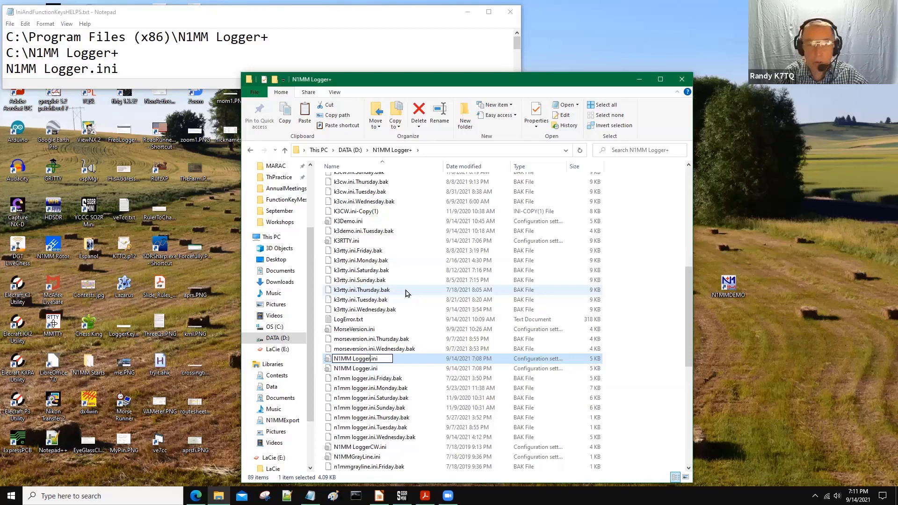
key(BackSpace)
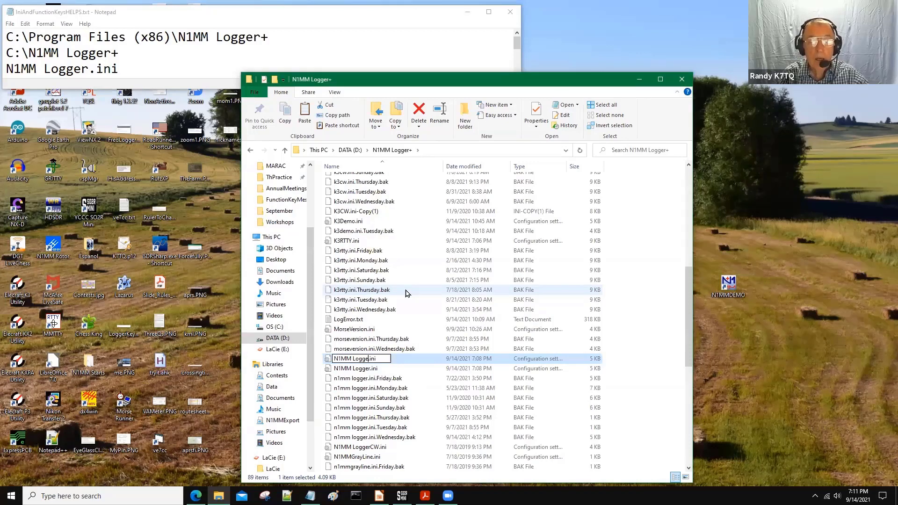
key(BackSpace)
key(BackSpace)
key(BackSpace)
key(BackSpace)
key(BackSpace)
key(BackSpace)
key(BackSpace)
key(BackSpace)
key(BackSpace)
key(BackSpace)
text(K3)
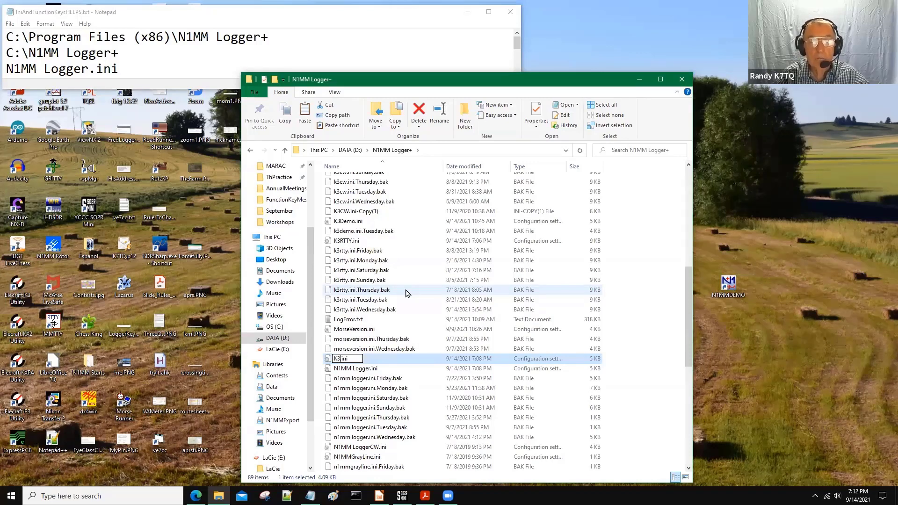
text(D)
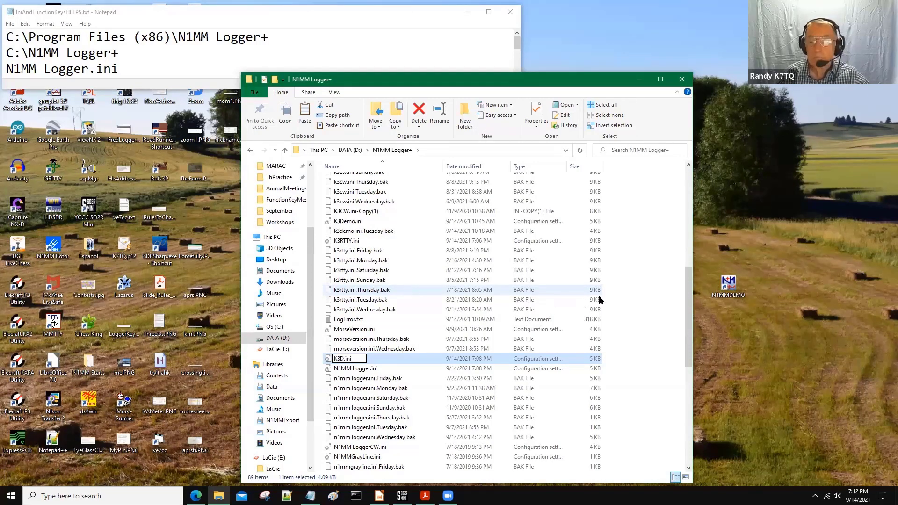
text(emo)
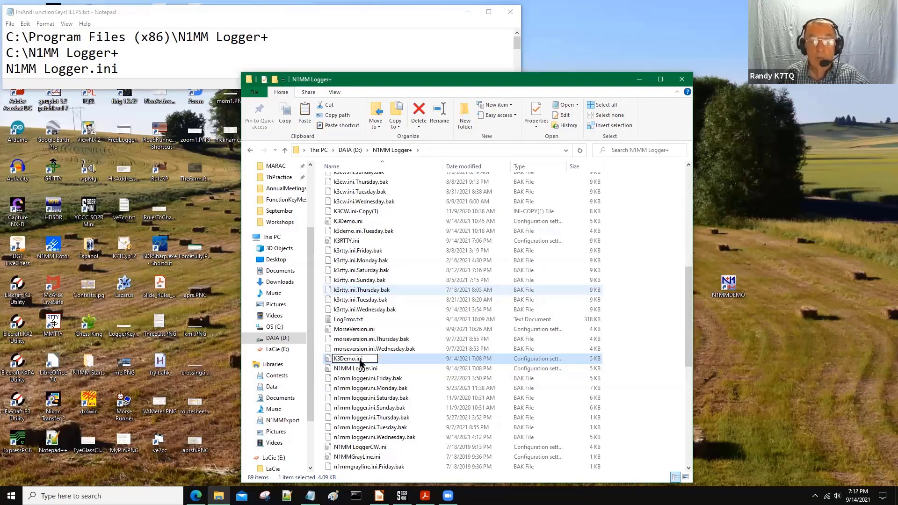
key(Return)
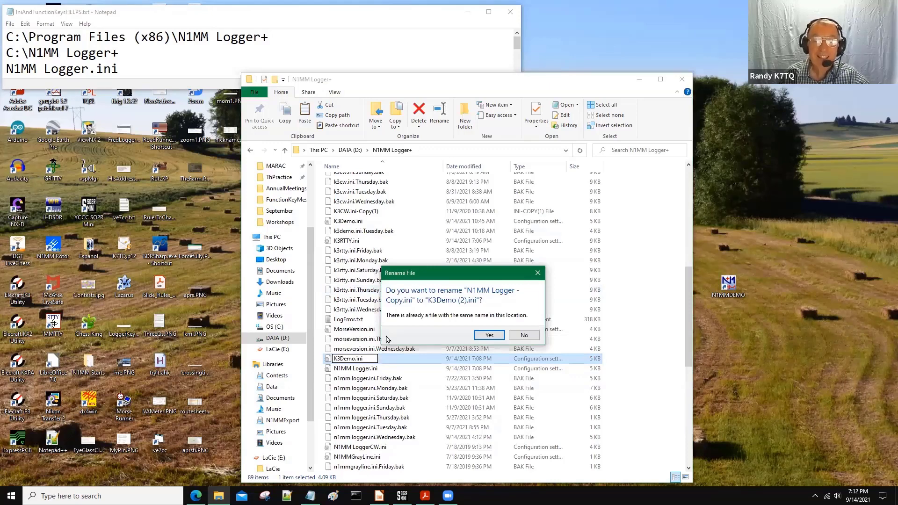
key(Escape)
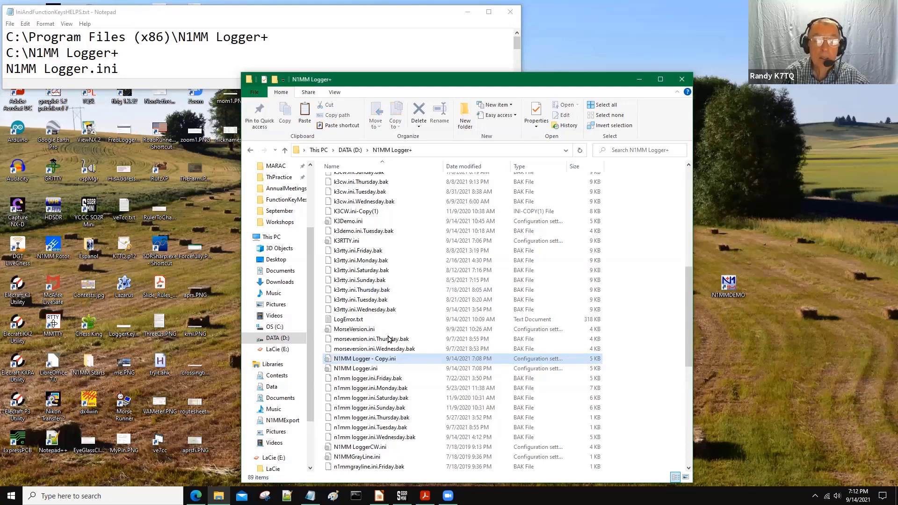
Rename the pasted copy of N1MM Logger.ini as K3Demo2.ini.
key(F2)
key(BackSpace)
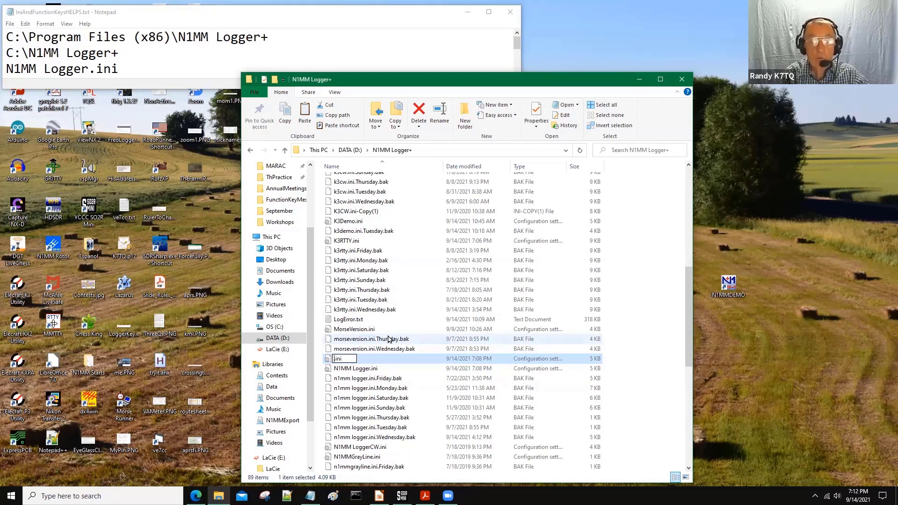
text(K3)
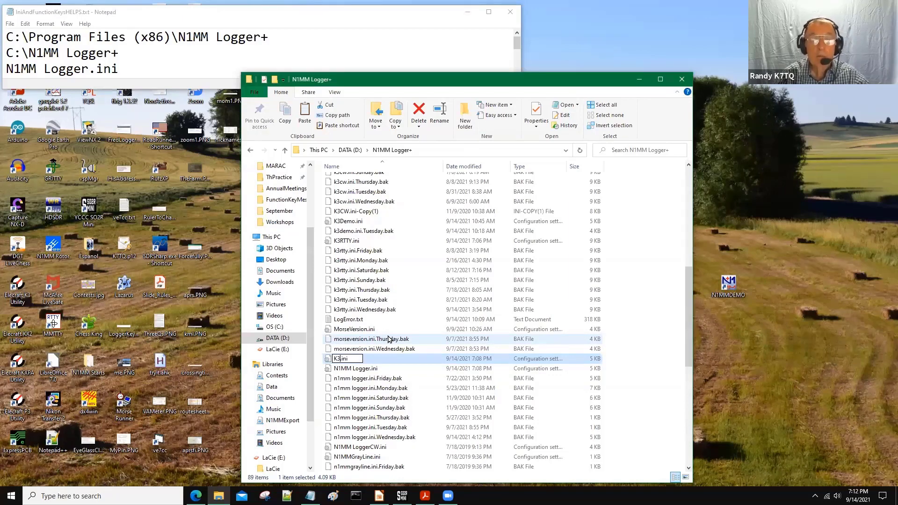
text(Demo2)
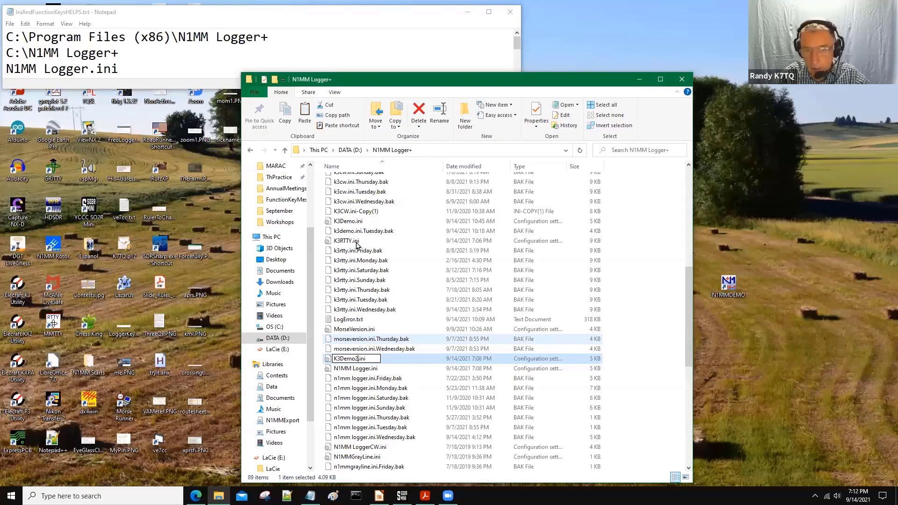
key(Return)
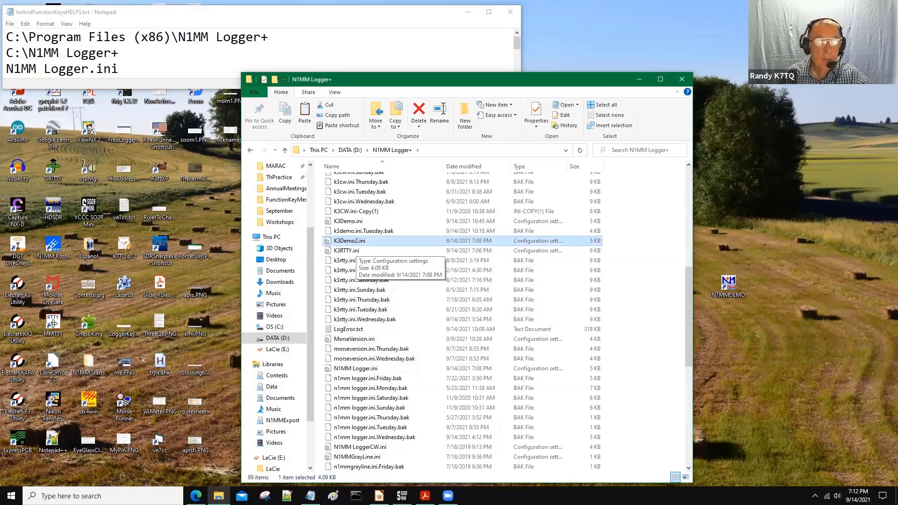
Switch to Snipping Tool and capture the file list rows around K3Demo2.ini, moving the File Explorer window aside.
click(264, 496)
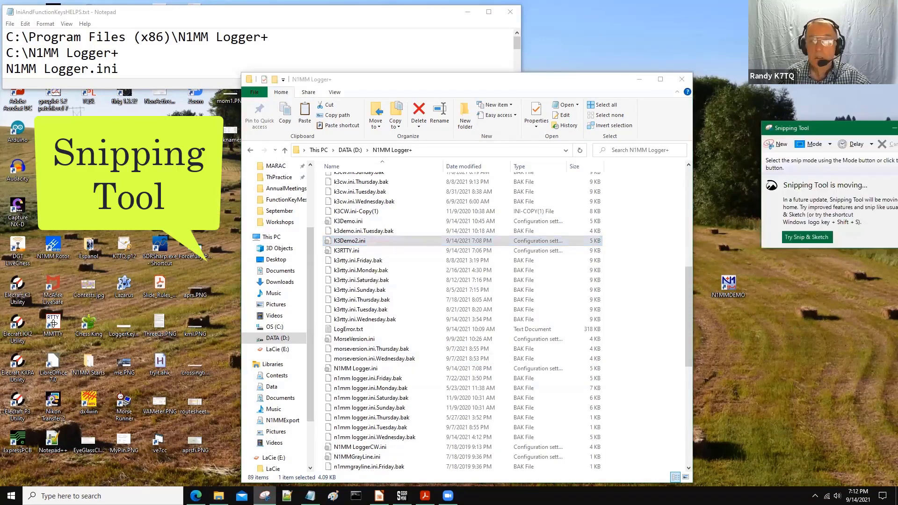
click(418, 76)
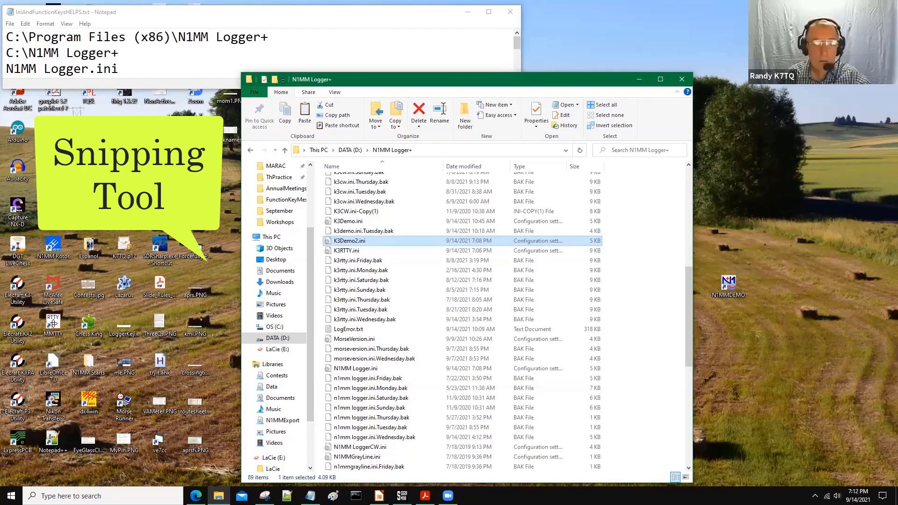
drag(418, 77, 474, 89)
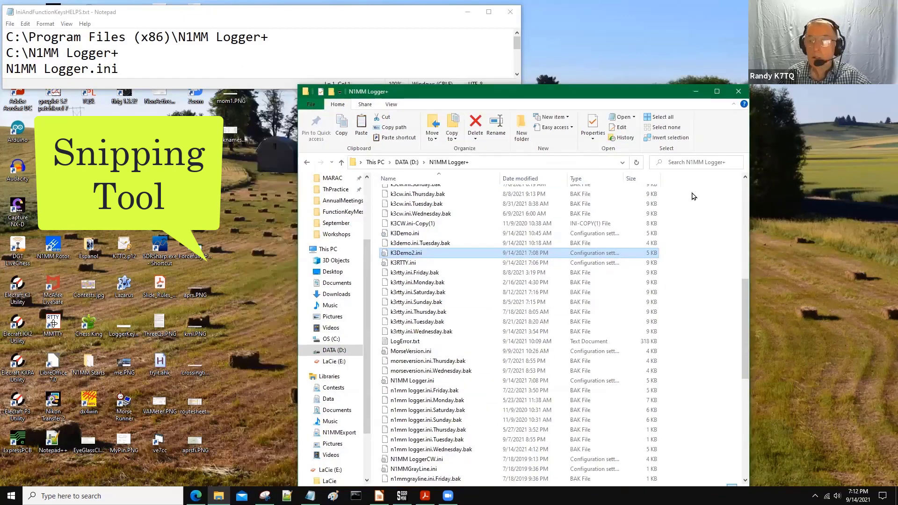
click(758, 147)
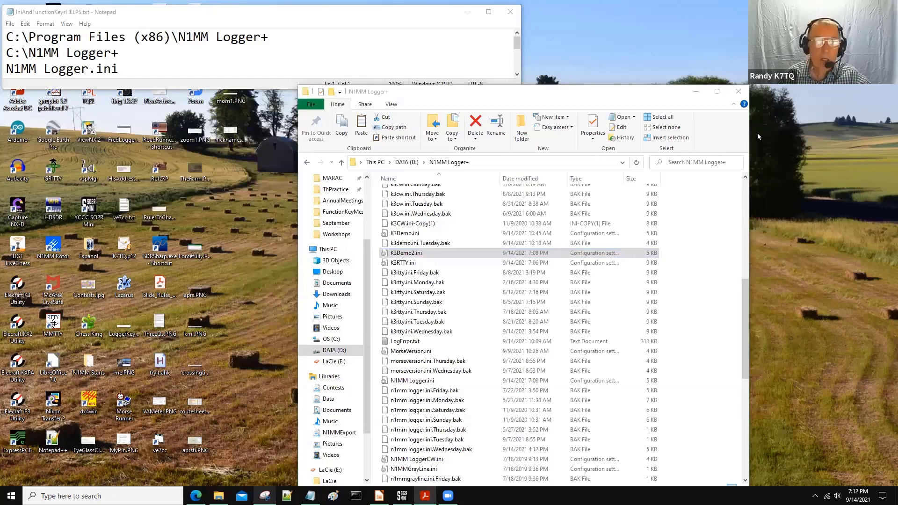
key(Escape)
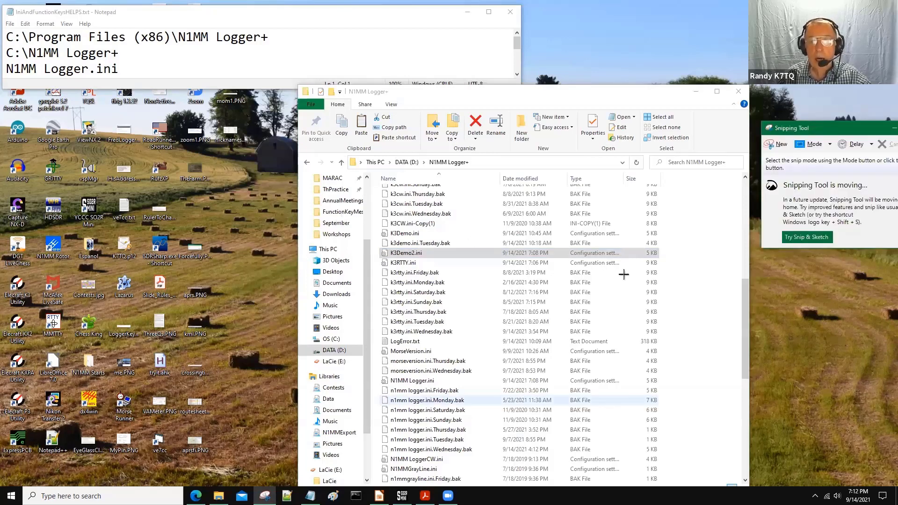
key(Escape)
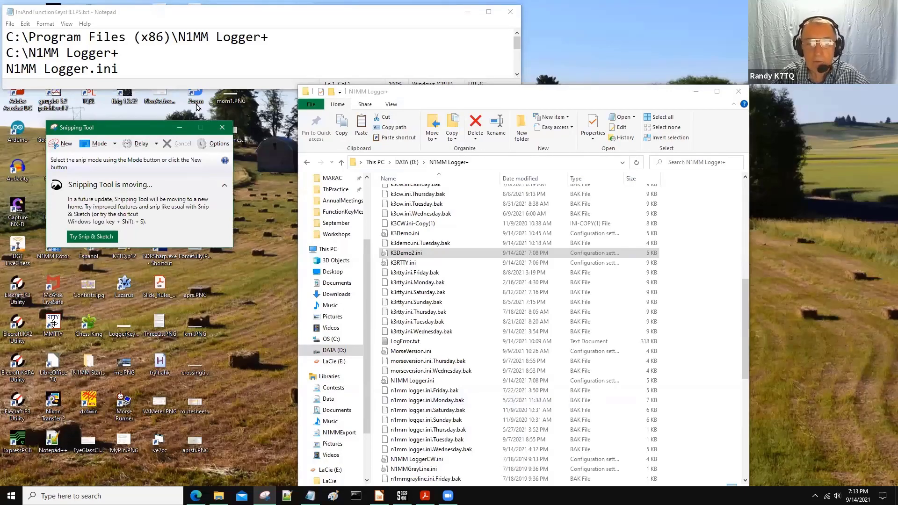
drag(341, 222, 661, 276)
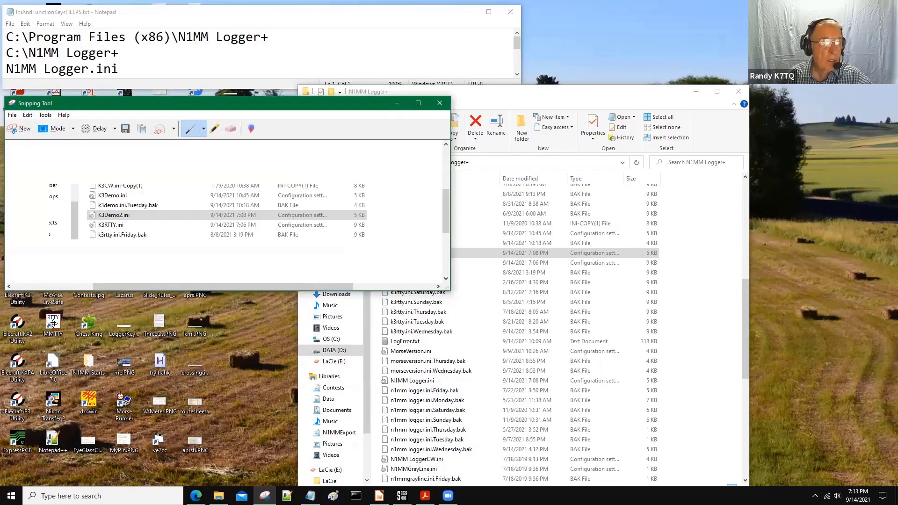
Return to File Explorer and open the program folder C:\Program Files (x86)\N1MM Logger+.
key(alt+Tab)
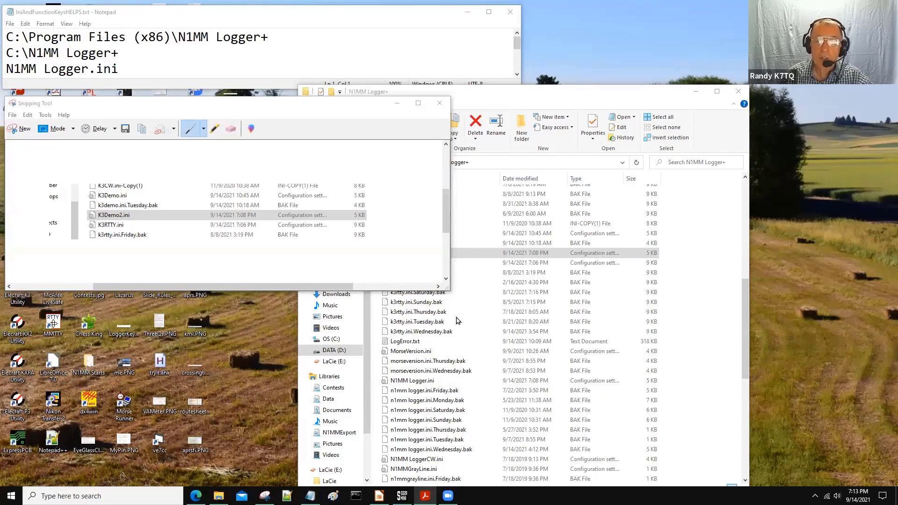
drag(477, 91, 529, 80)
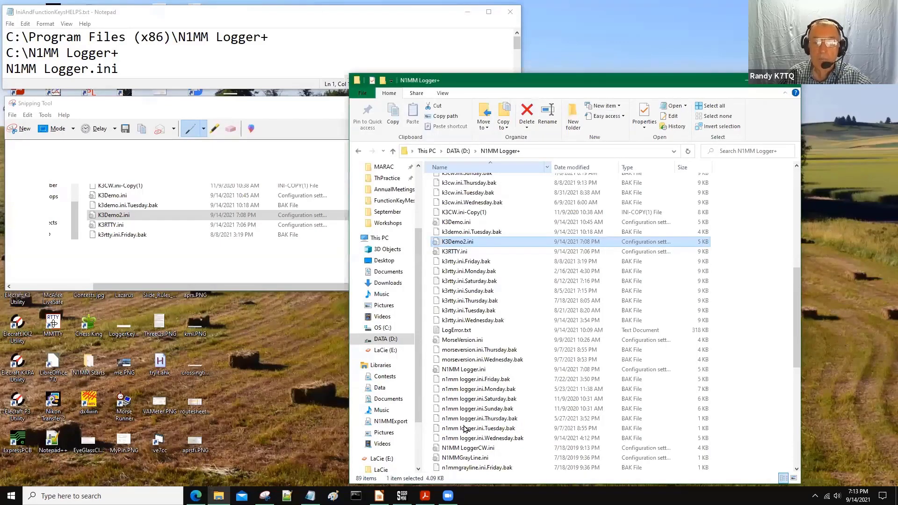
click(383, 328)
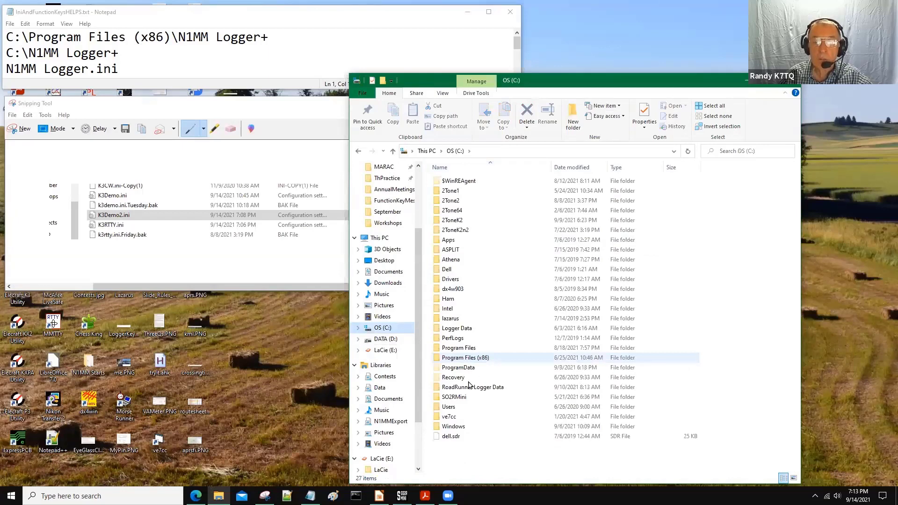
double_click(465, 357)
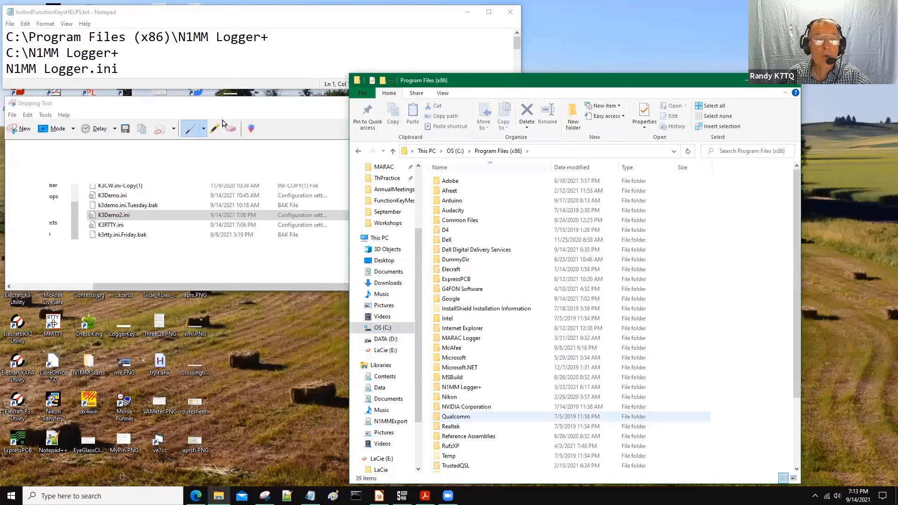
key(n)
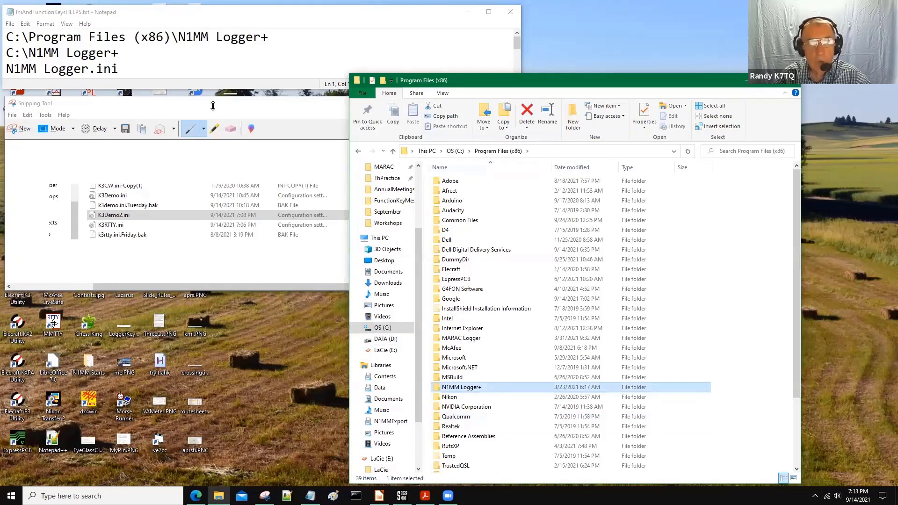
key(Return)
Move the Snipping Tool window lower and enlarge the Notepad notes to reveal the N1MMLogger.net.exe line.
drag(212, 105, 213, 147)
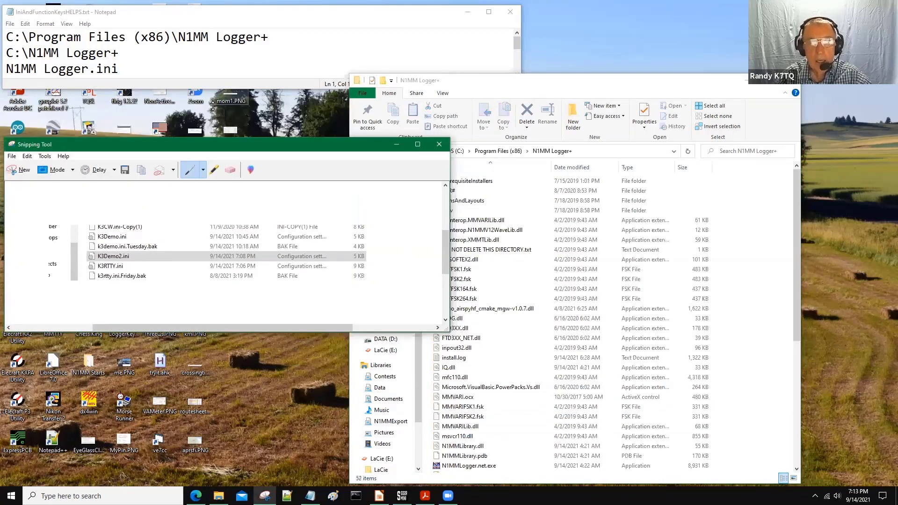
drag(212, 89, 213, 106)
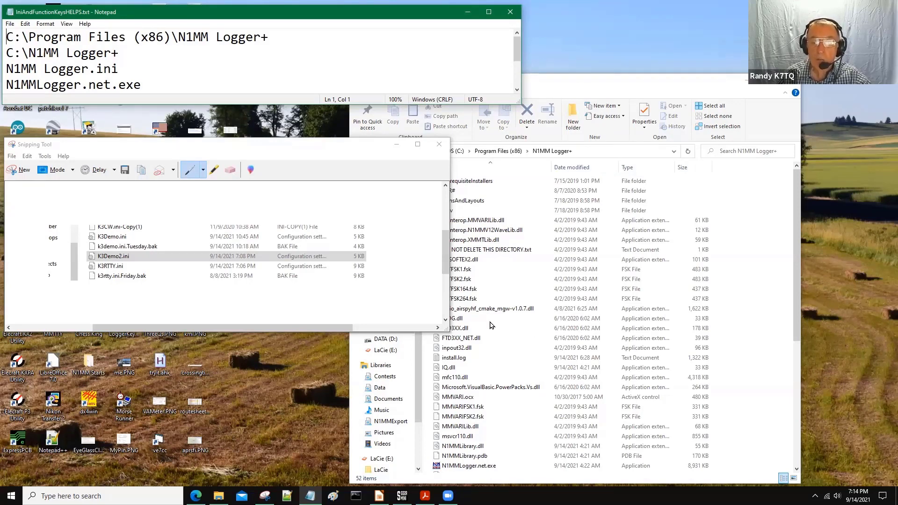
Create a shortcut to N1MMLogger.net.exe and accept placing it on the desktop.
scroll(490, 325, down, 2)
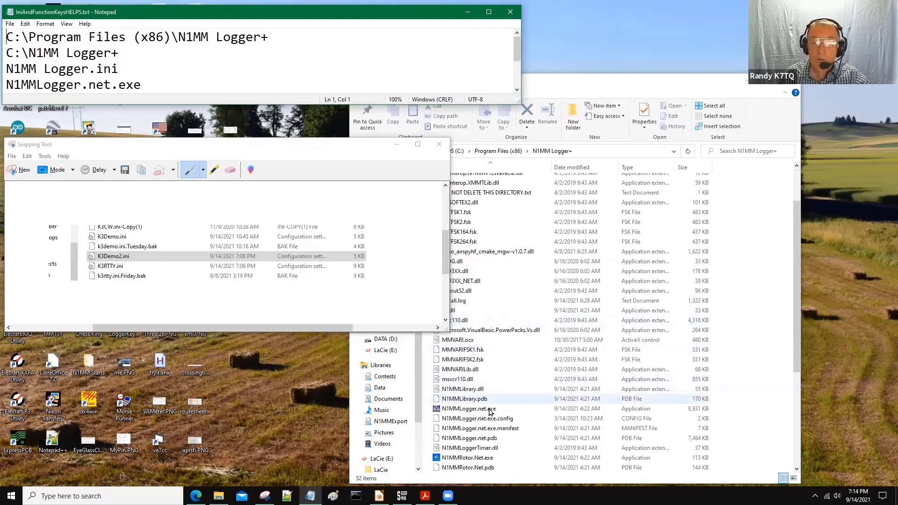
click(488, 410)
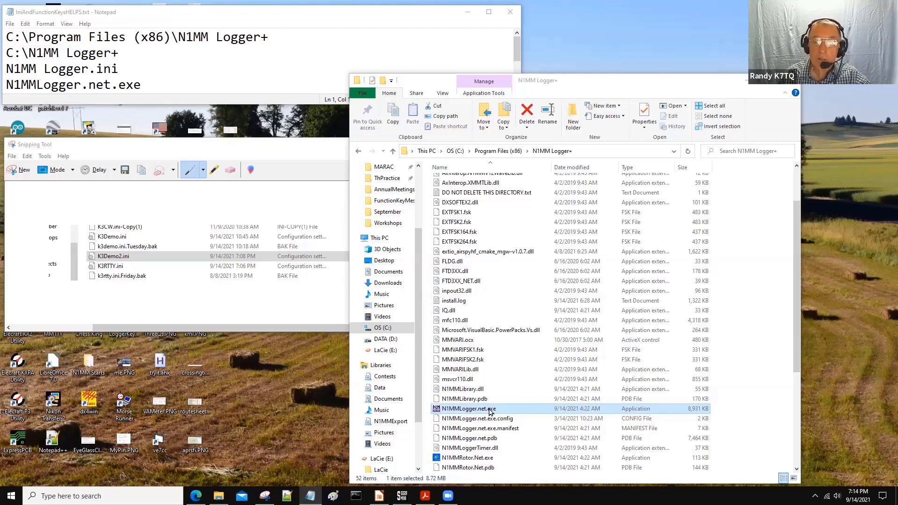
right_click(490, 410)
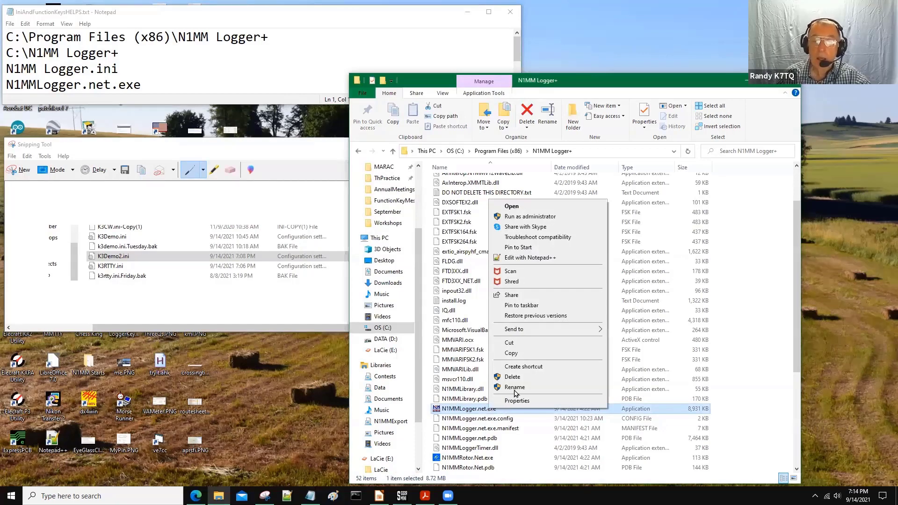
click(523, 366)
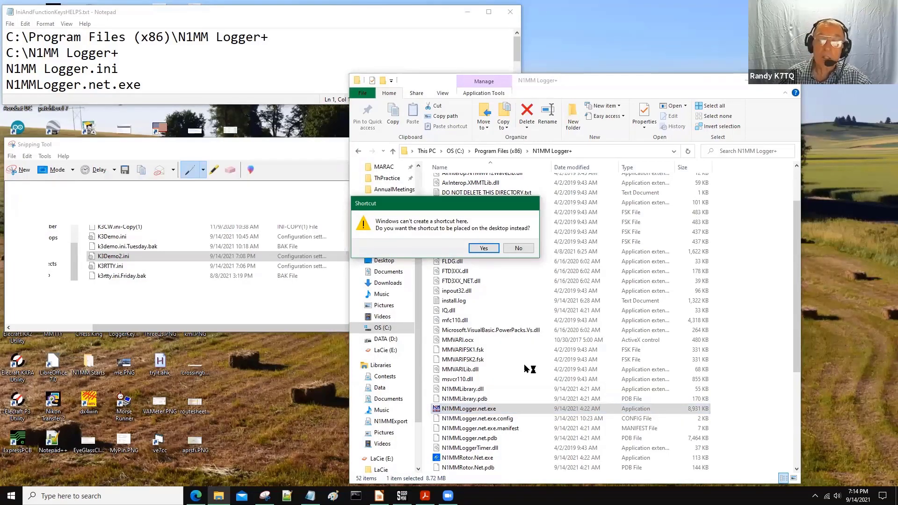
click(483, 249)
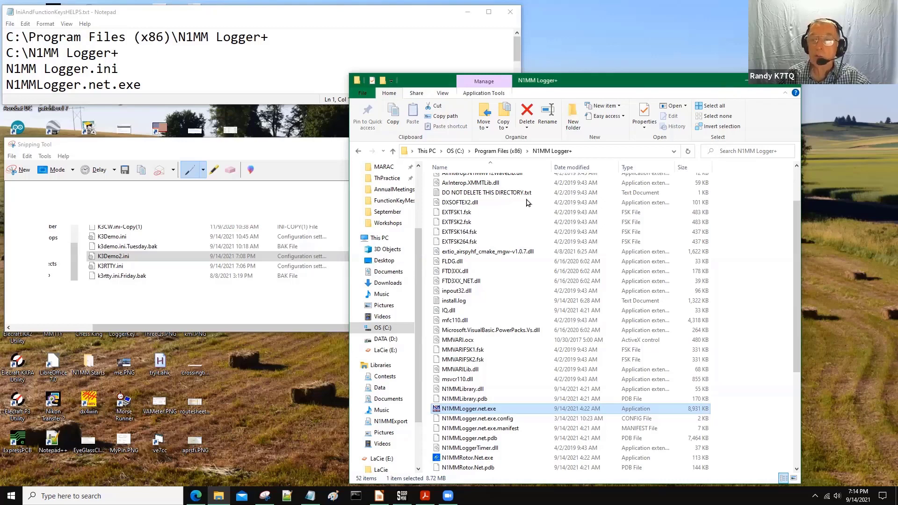
Close File Explorer and place the new N1MMLogger.net.exe shortcut in an open area of the desktop.
drag(421, 80, 352, 87)
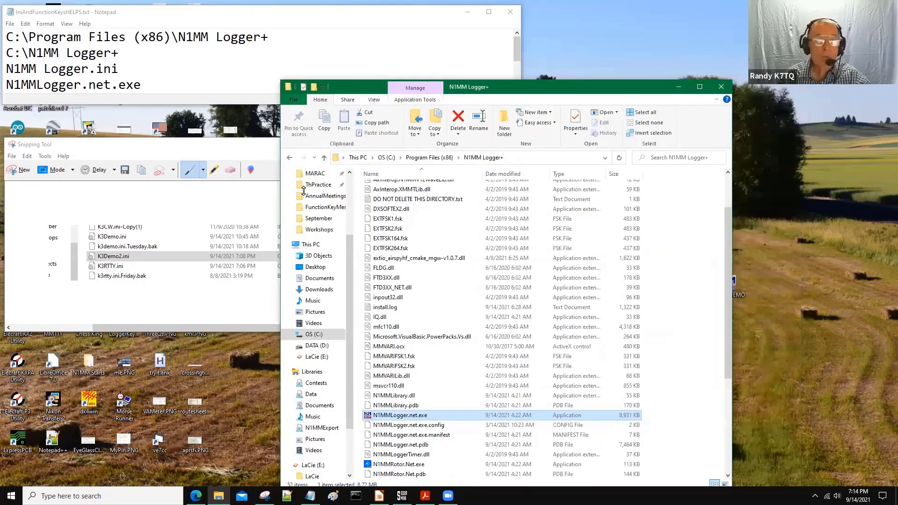
key(alt+F4)
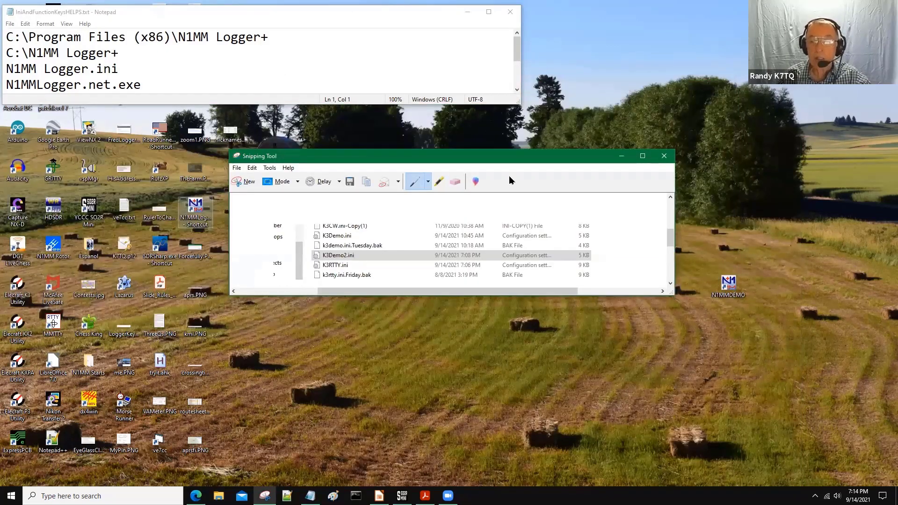
drag(474, 357, 568, 362)
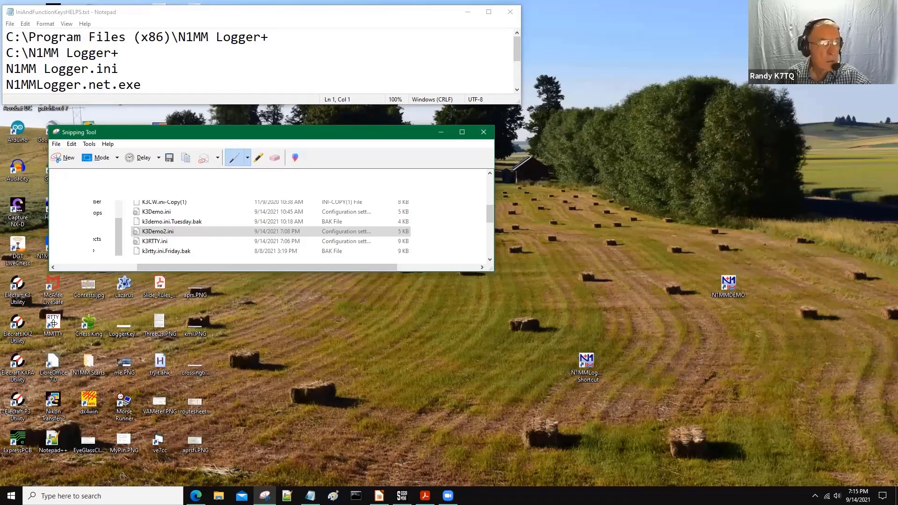
In the new shortcut's properties, append a space and ini=K3Demo2.ini after the quoted target path, then apply and accept the change.
click(591, 367)
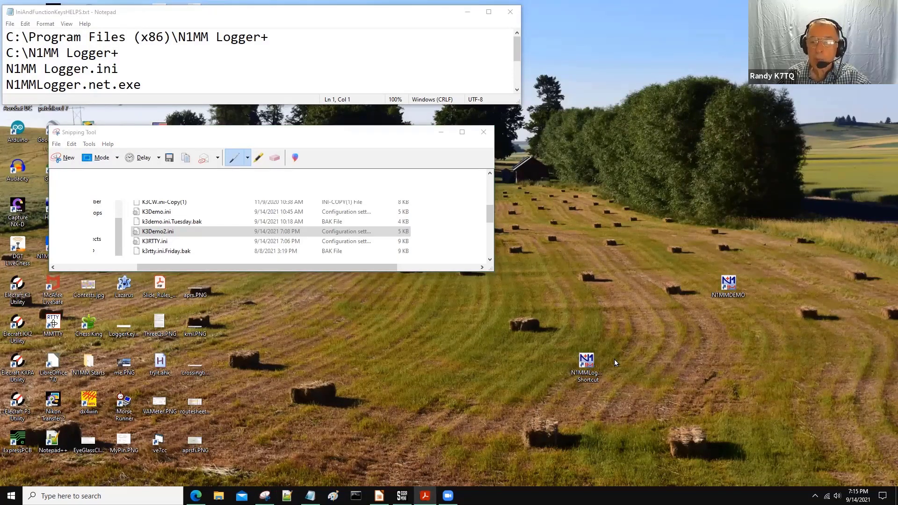
key(alt+Return)
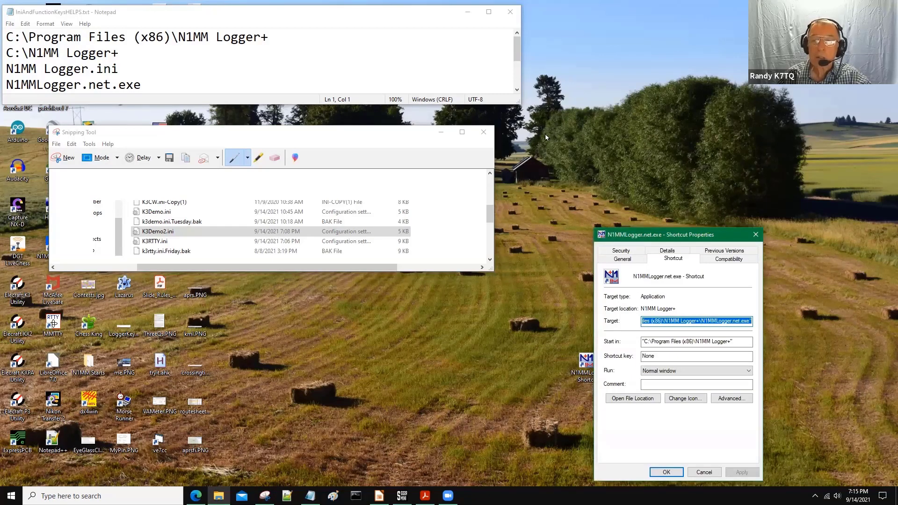
drag(642, 234, 542, 138)
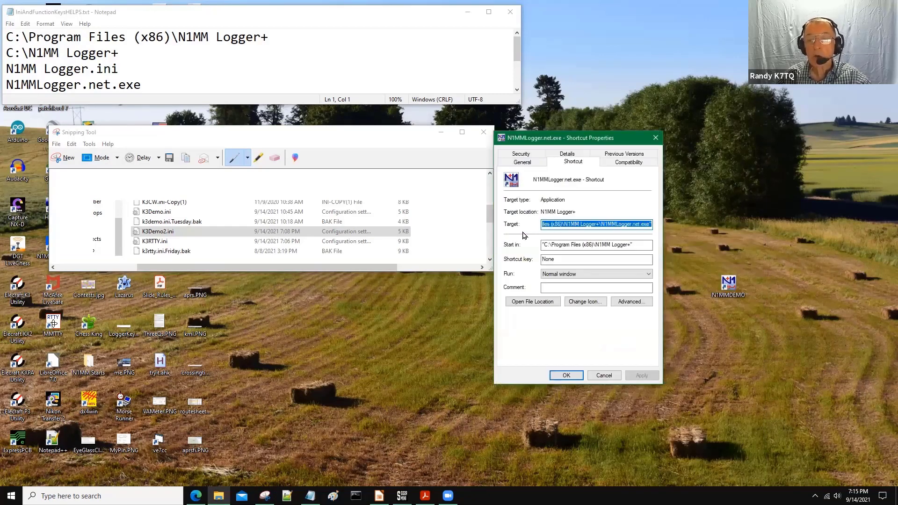
click(621, 223)
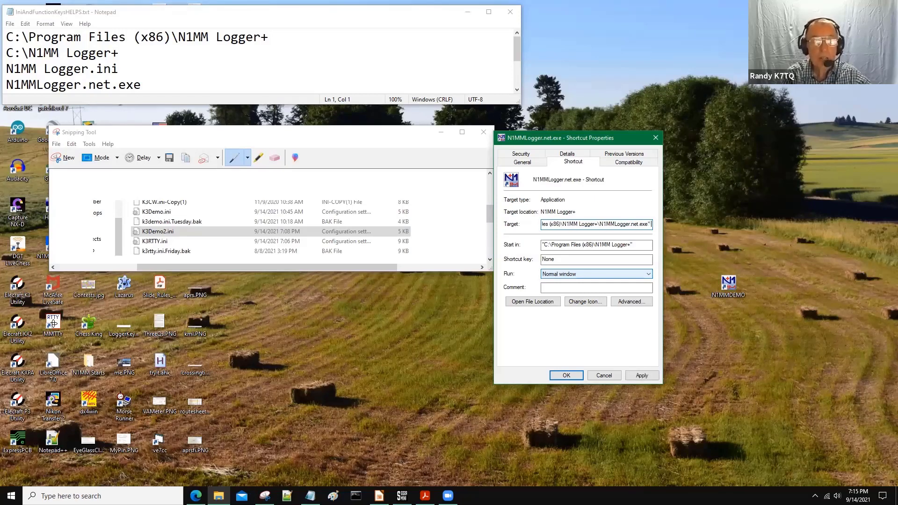
text(ini=)
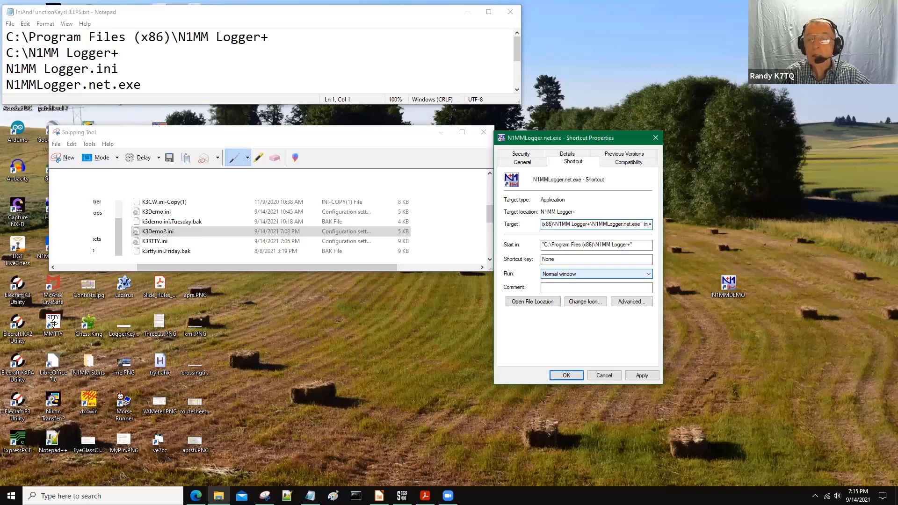
text(K3Demo2)
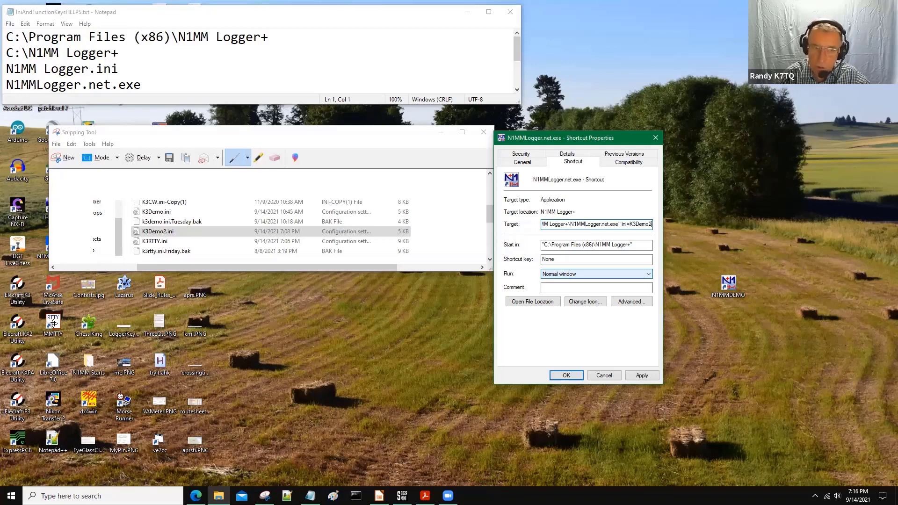
text(.ini)
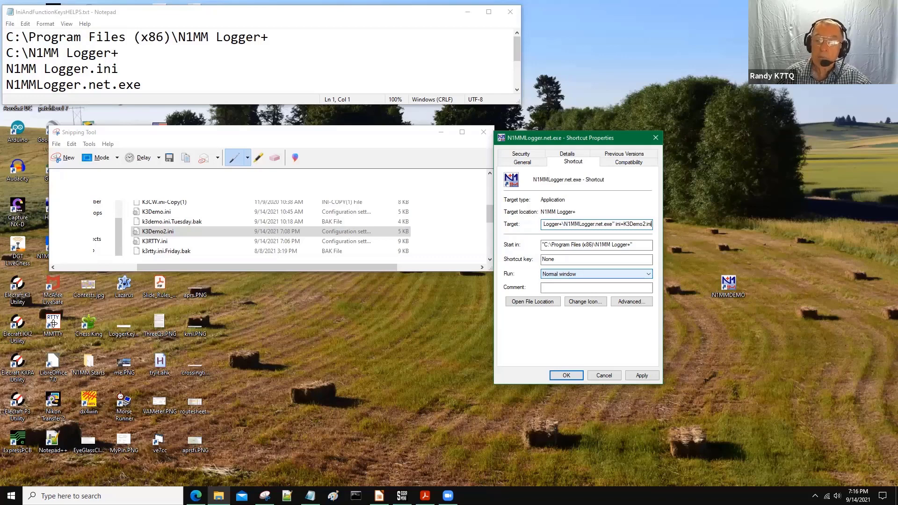
click(640, 376)
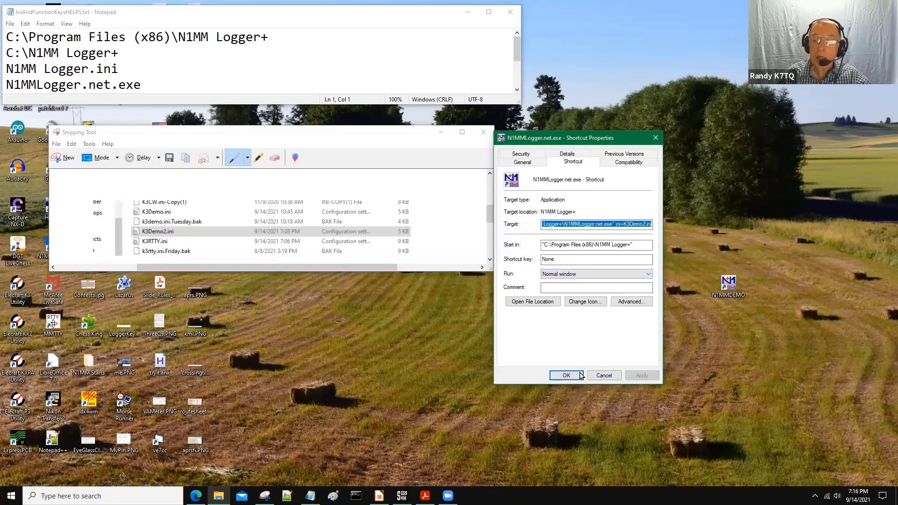
click(580, 376)
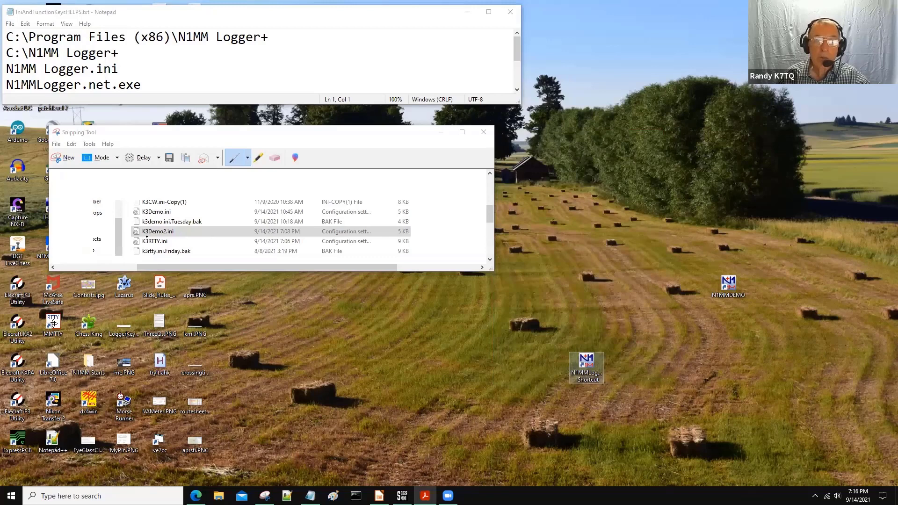
Start N1MM Logger+ from the edited desktop shortcut.
double_click(583, 362)
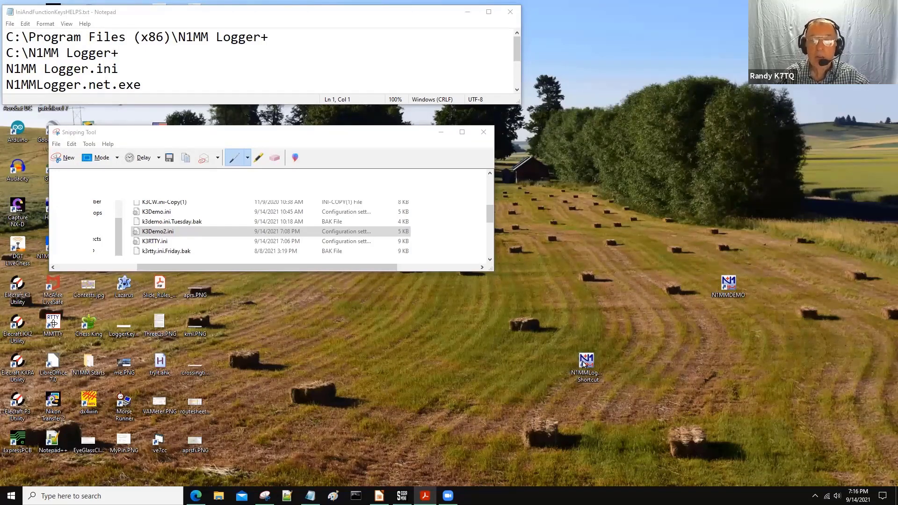
click(583, 364)
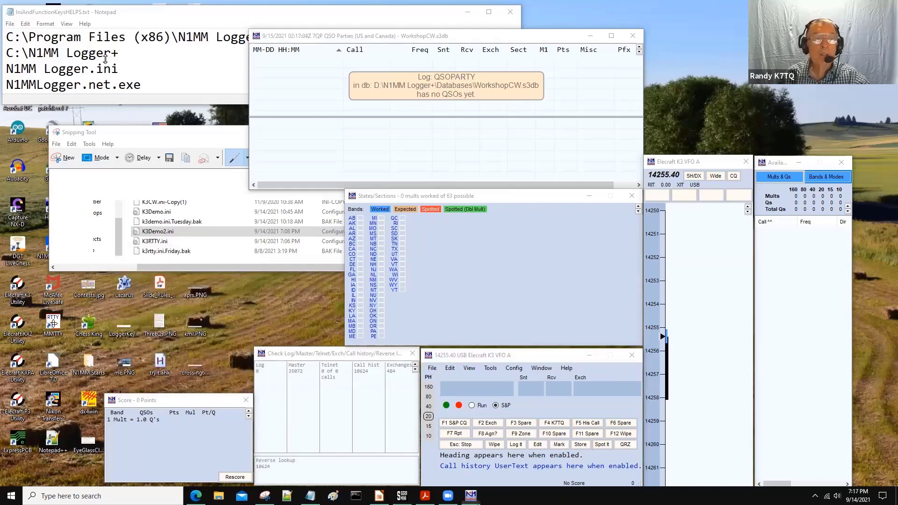
click(55, 46)
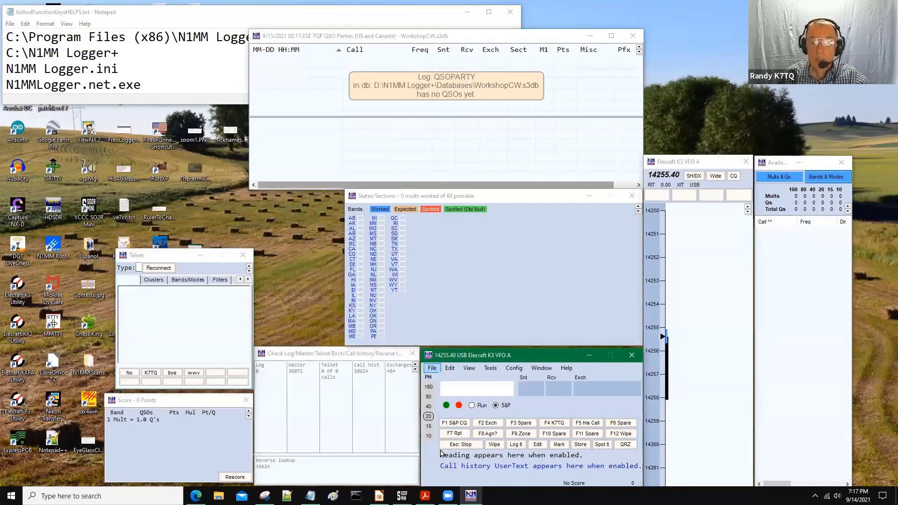
Exit N1MM Logger+ from its entry window and confirm the exit.
click(432, 368)
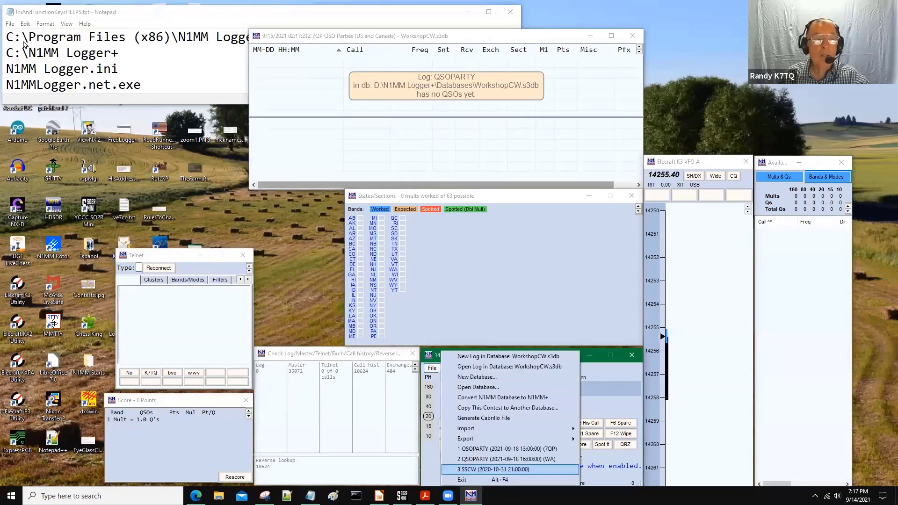
key(Down)
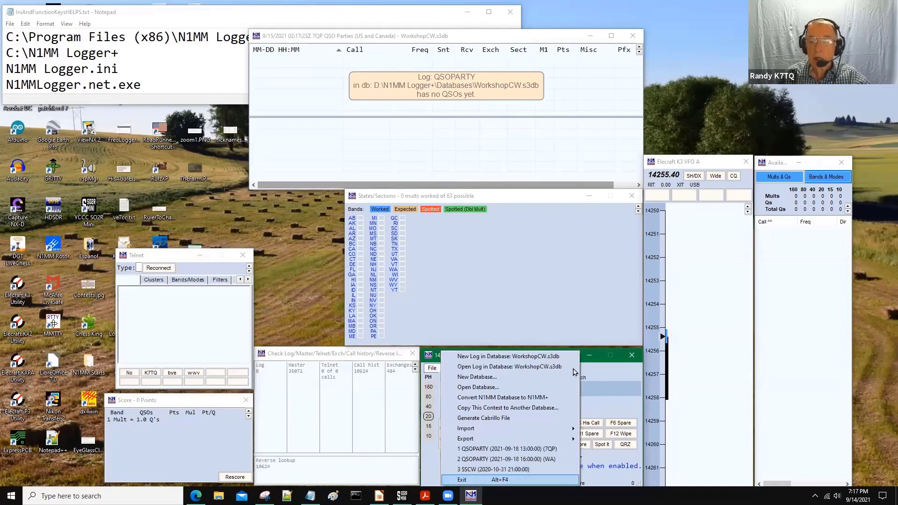
key(Return)
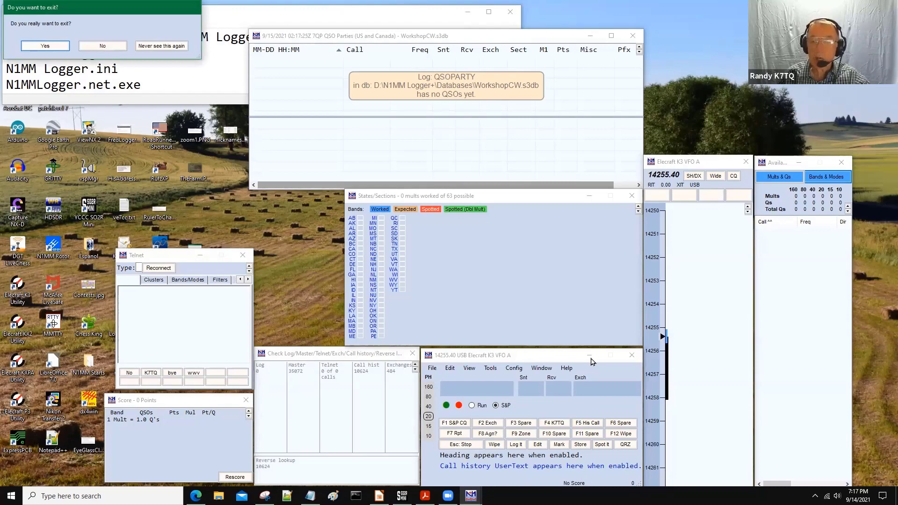
key(Return)
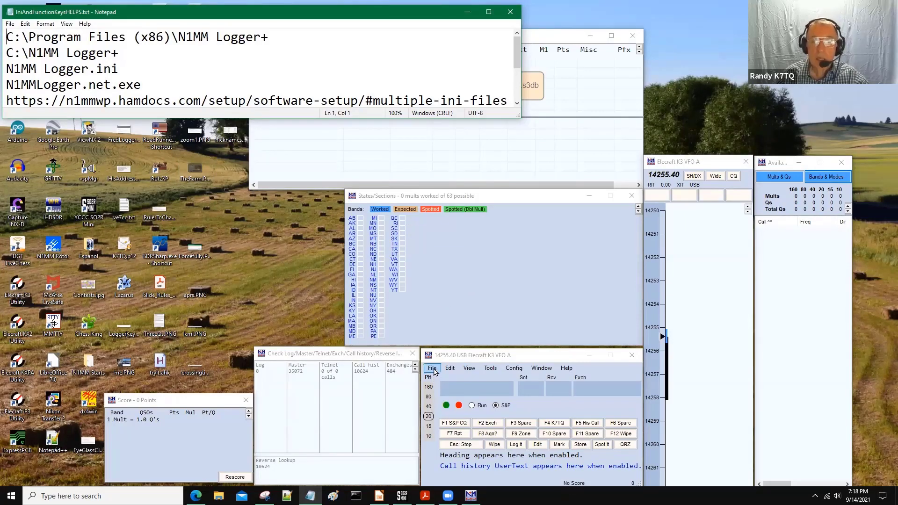
Exit the reopened N1MM Logger+ session and confirm closing it to return to the desktop.
click(433, 371)
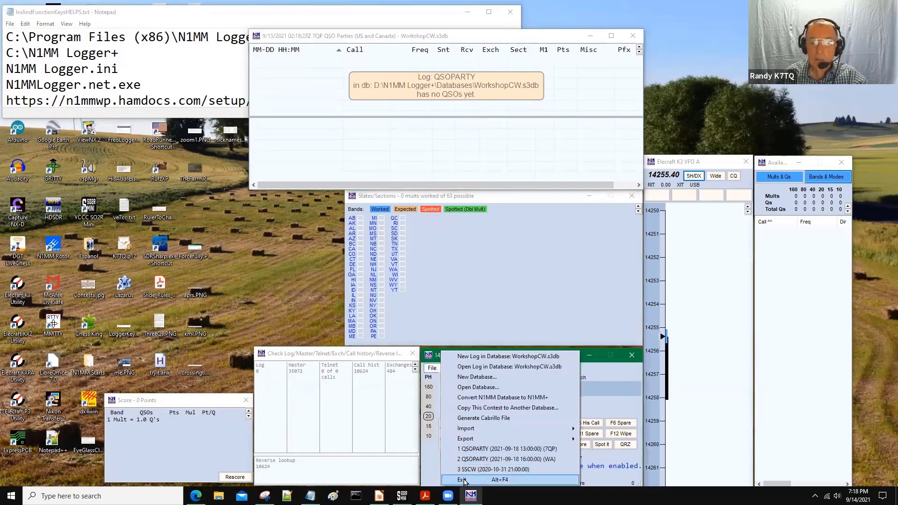
click(336, 257)
click(60, 46)
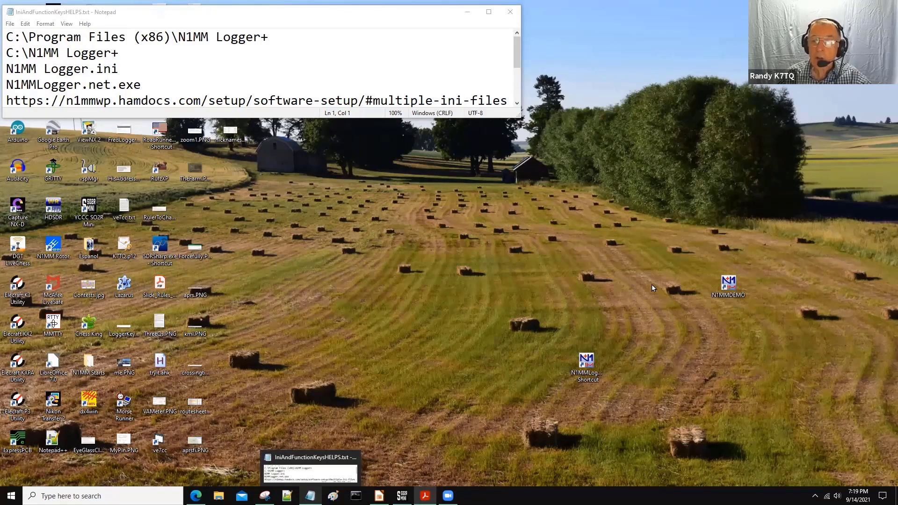
Open a new File Explorer window and go to D:\N1MM Logger+\FunctionKeyMessages.
key(super+e)
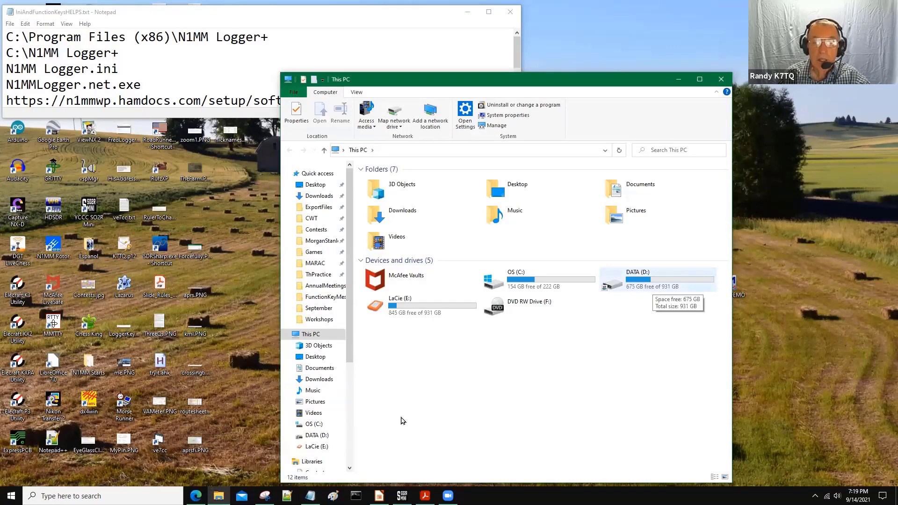
key(Return)
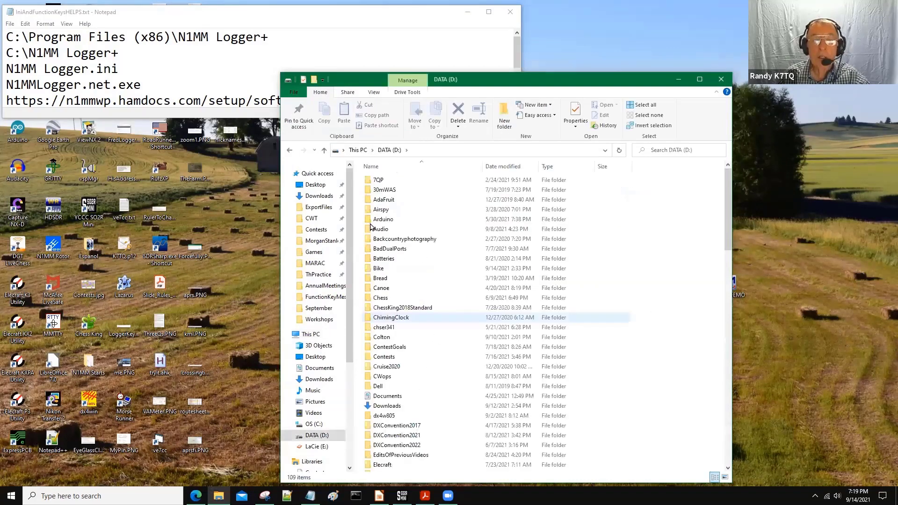
scroll(388, 268, down, 15)
double_click(388, 268)
double_click(377, 221)
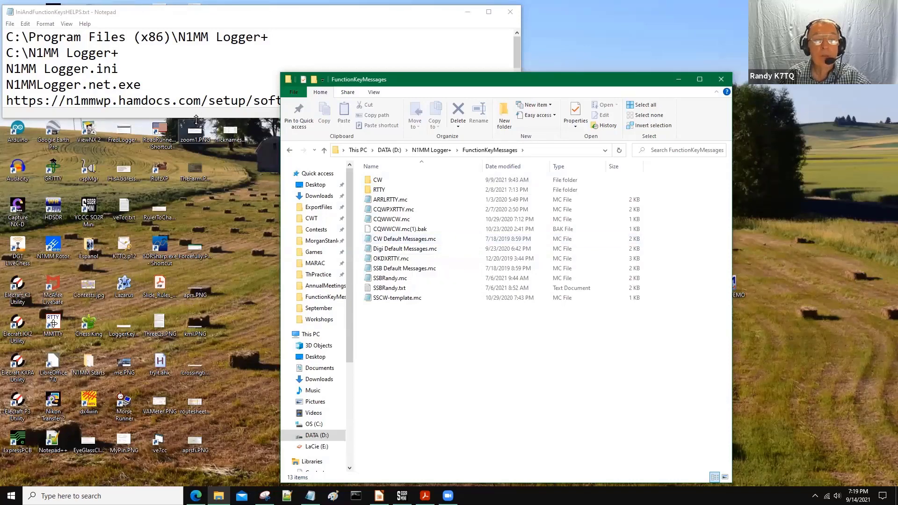
Enlarge the notes to reveal the function key file path, then open CW Default Messages.mc in Notepad and minimize File Explorer.
drag(186, 118, 186, 135)
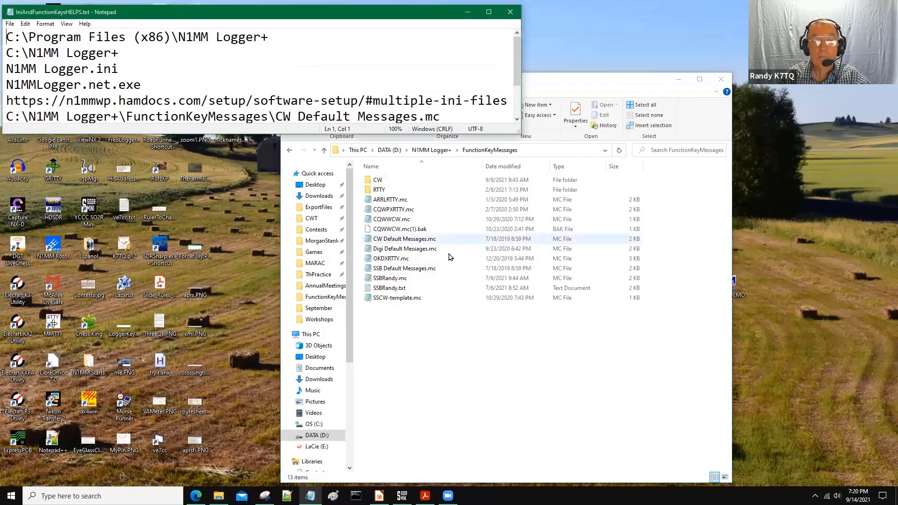
click(393, 241)
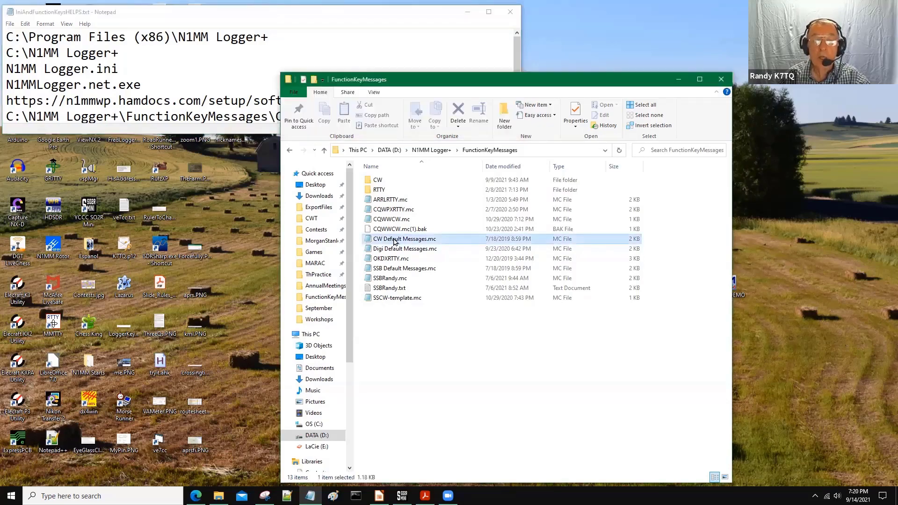
double_click(394, 239)
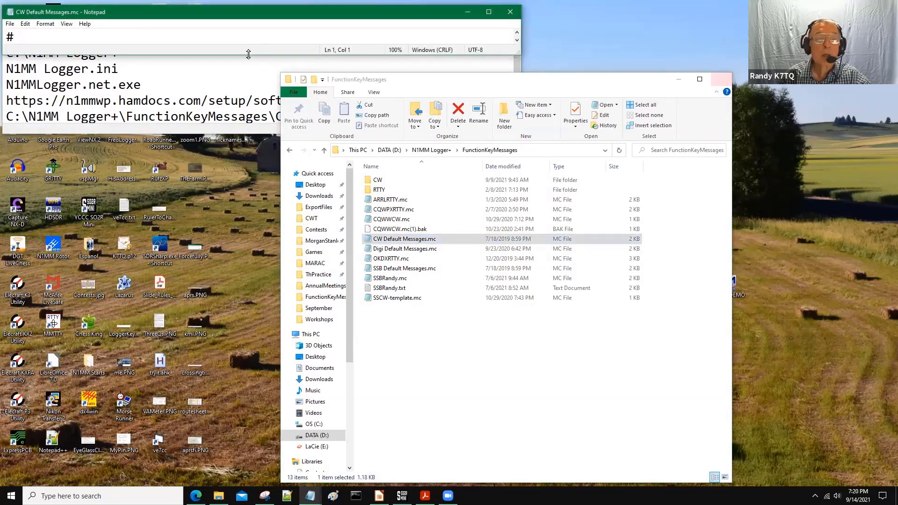
click(678, 79)
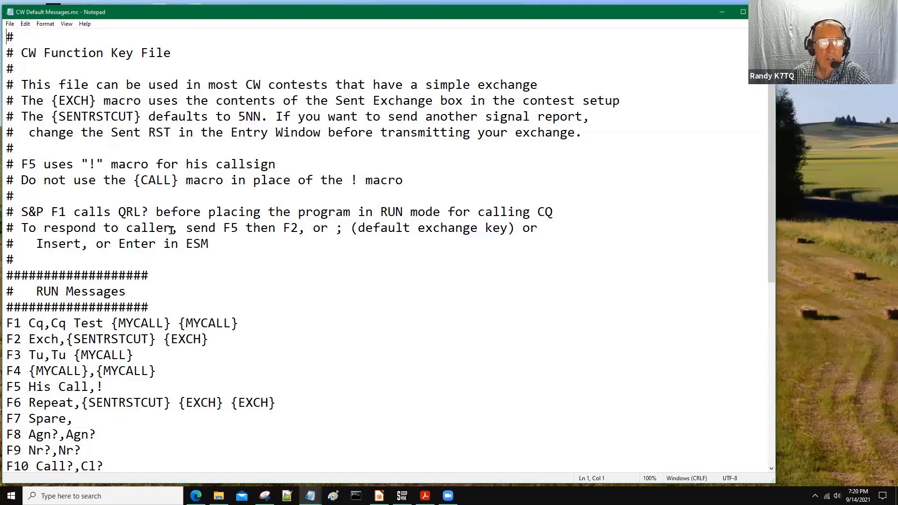
Examine the RUN Messages section, highlighting the key number, label, comma and message parts of the F1, F8 and F7 lines.
scroll(47, 98, down, 5)
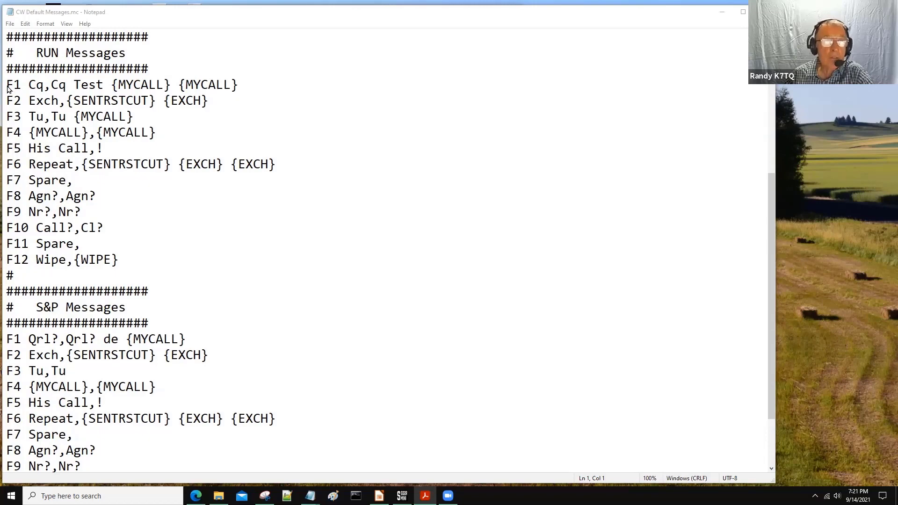
drag(8, 86, 29, 86)
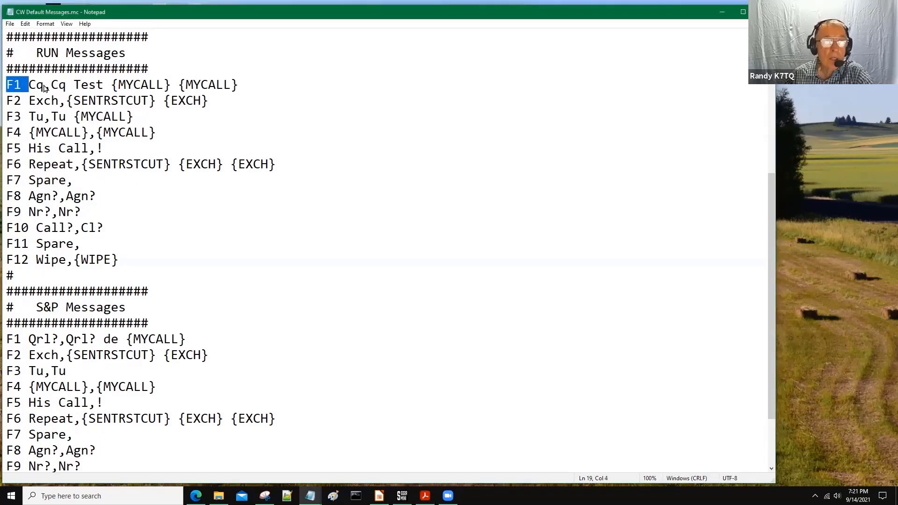
click(44, 88)
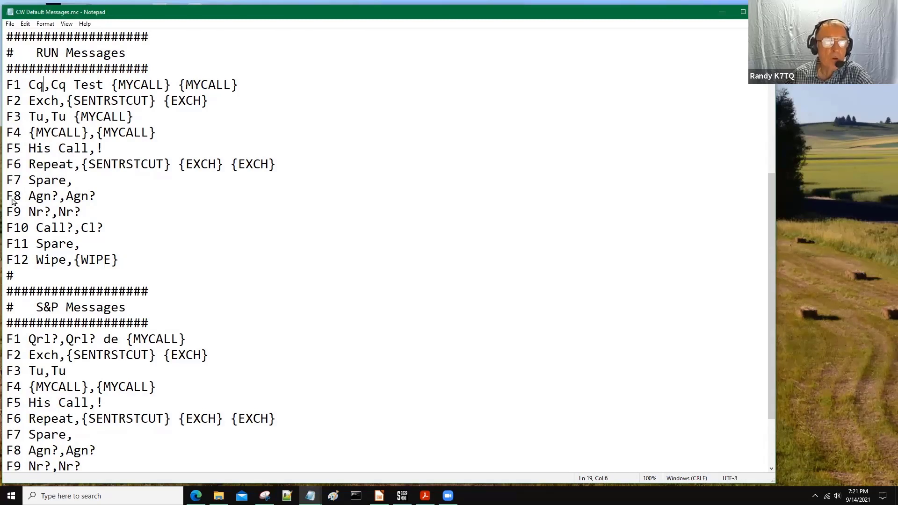
drag(7, 198, 61, 199)
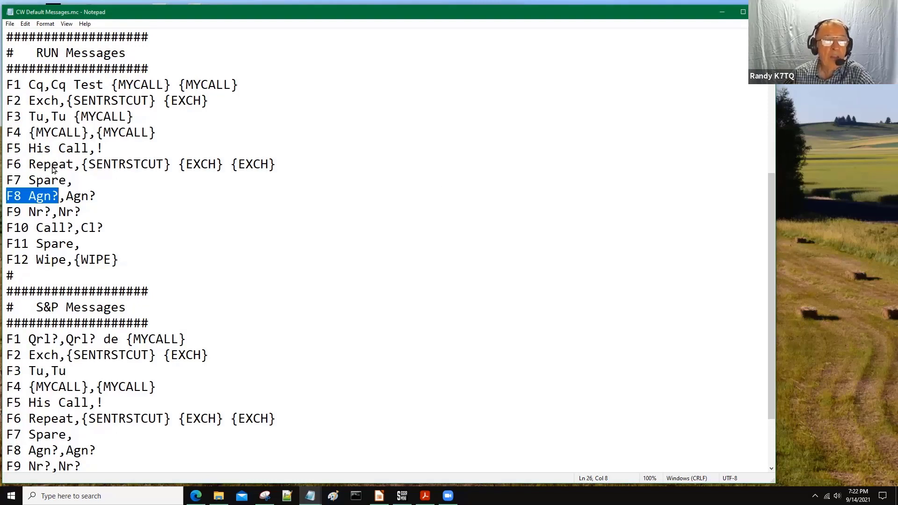
drag(61, 200, 67, 200)
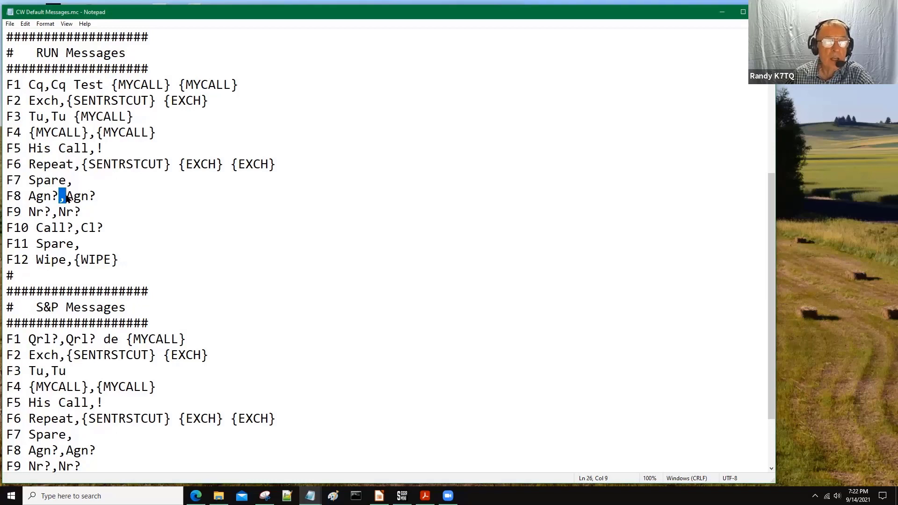
drag(66, 199, 97, 199)
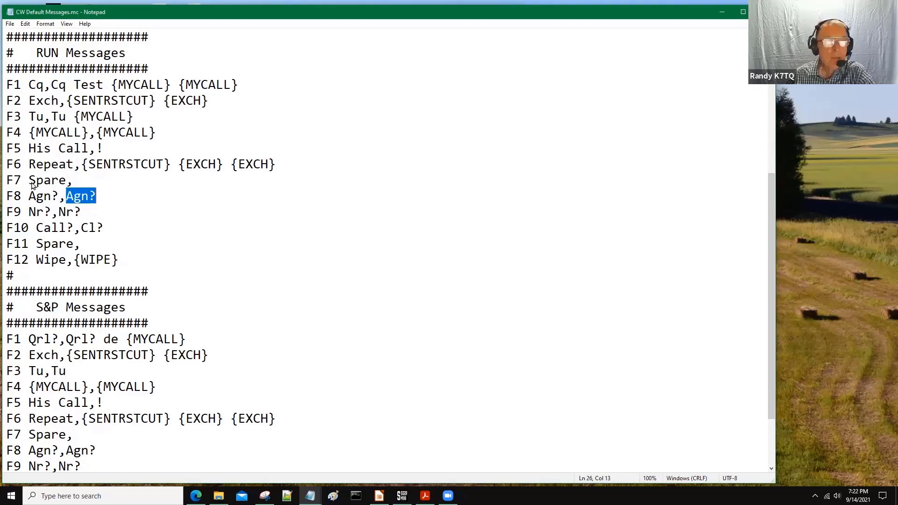
drag(7, 181, 67, 181)
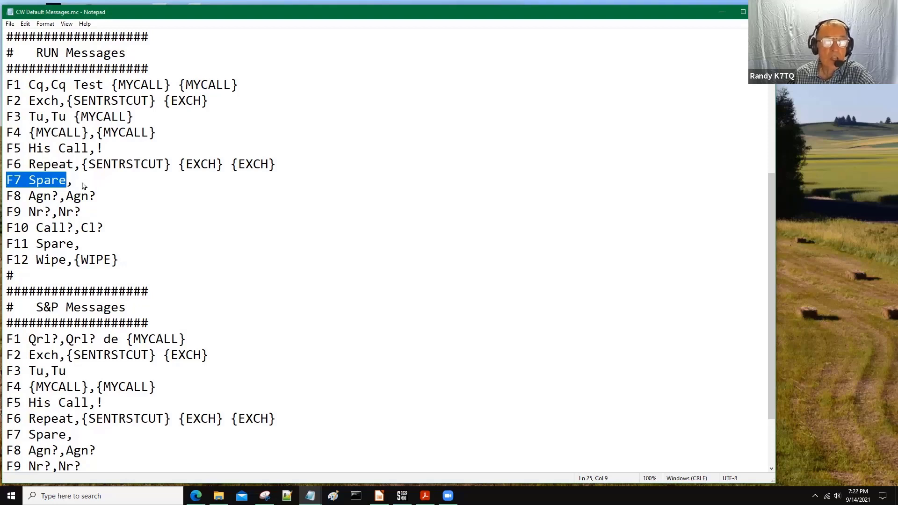
Examine the RUN F1 line, highlighting its message text and each {MYCALL} macro, then clear the highlight.
click(82, 186)
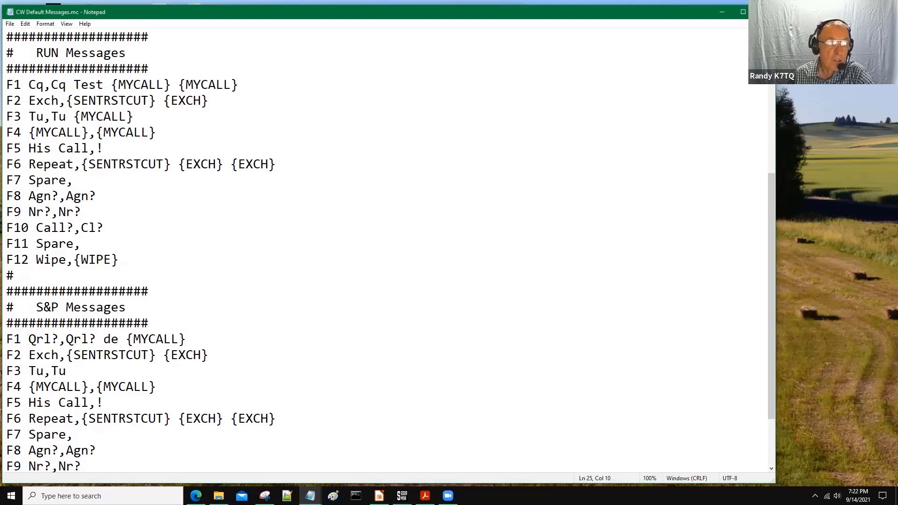
key(alt+Tab)
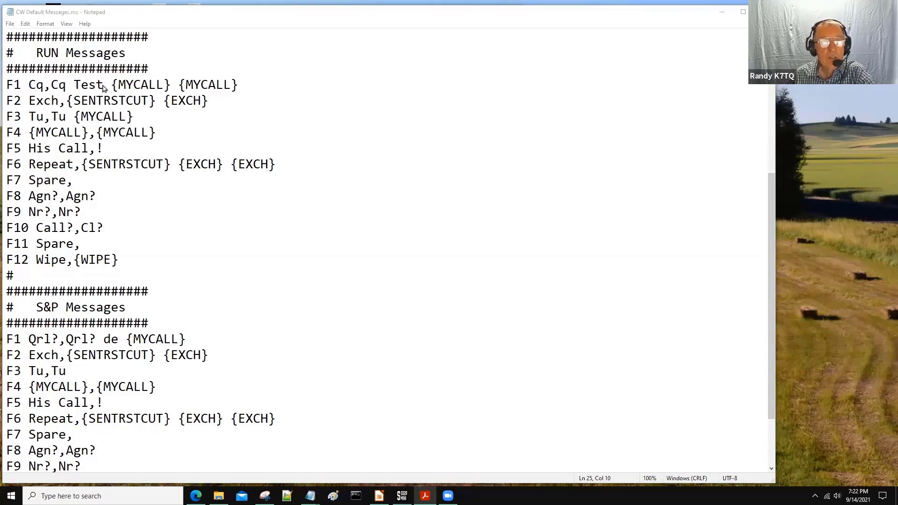
drag(51, 87, 169, 90)
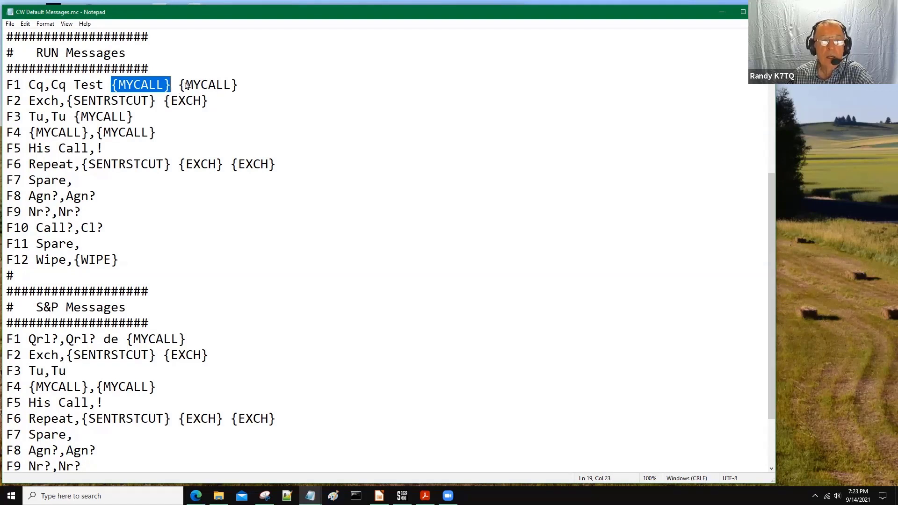
drag(185, 88, 252, 83)
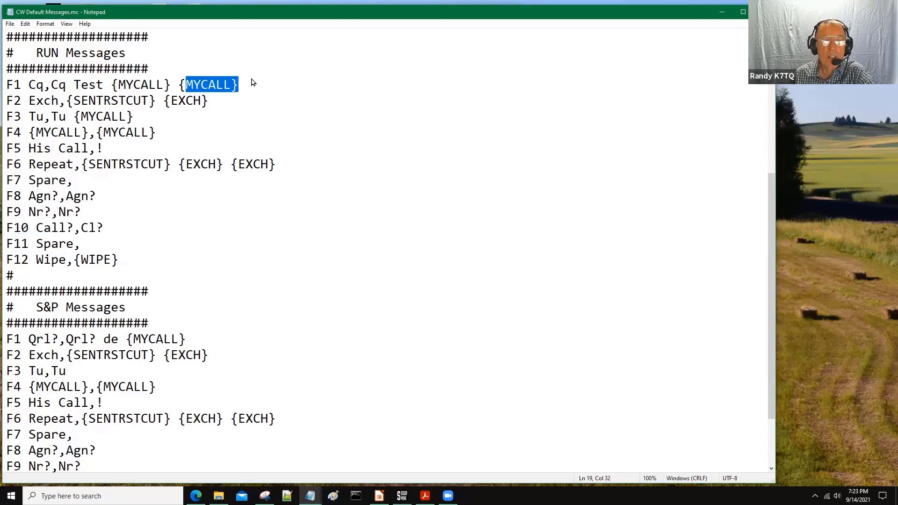
click(252, 82)
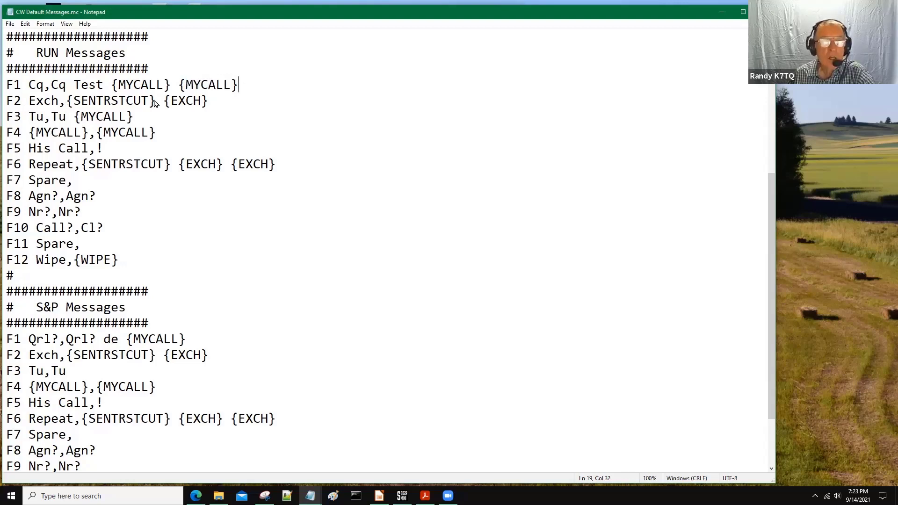
Highlight the remaining RUN macros one by one: {SENTRSTCUT} and {EXCH} on F2, ! on F5, and {WIPE} on F12.
drag(66, 101, 154, 101)
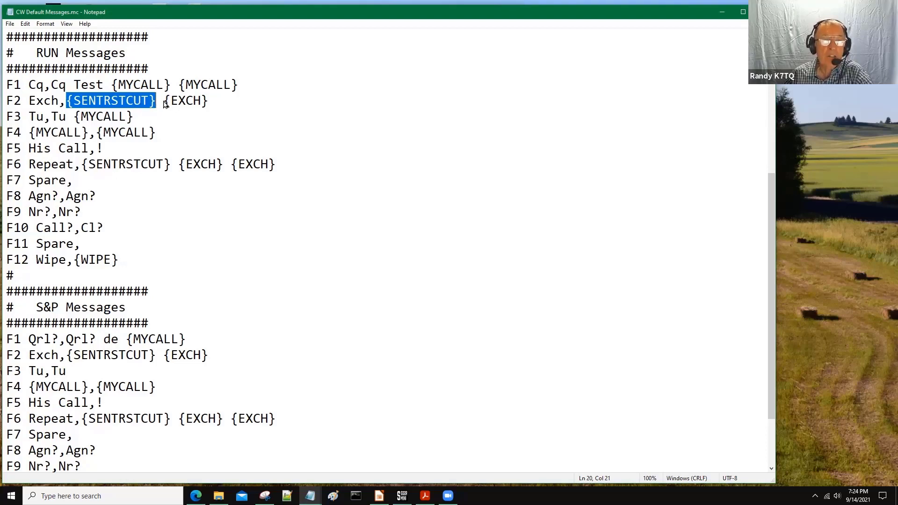
drag(163, 103, 209, 102)
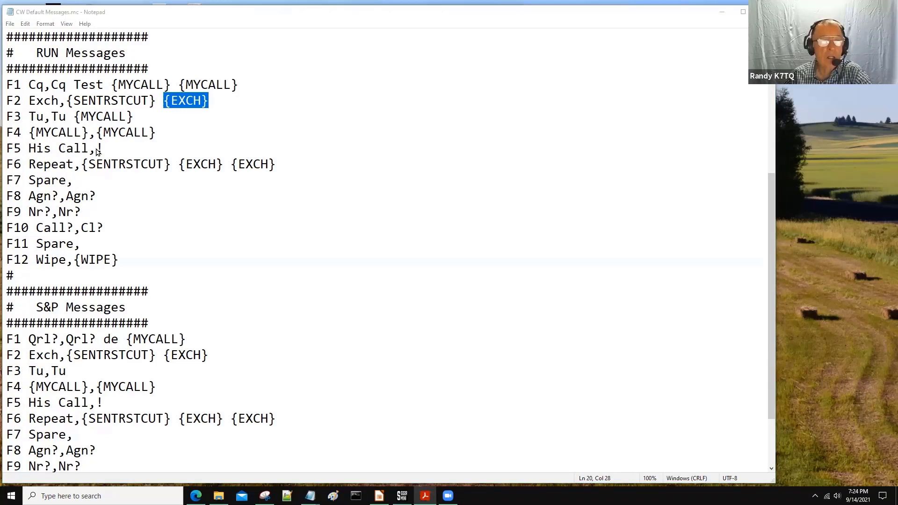
drag(99, 150, 104, 150)
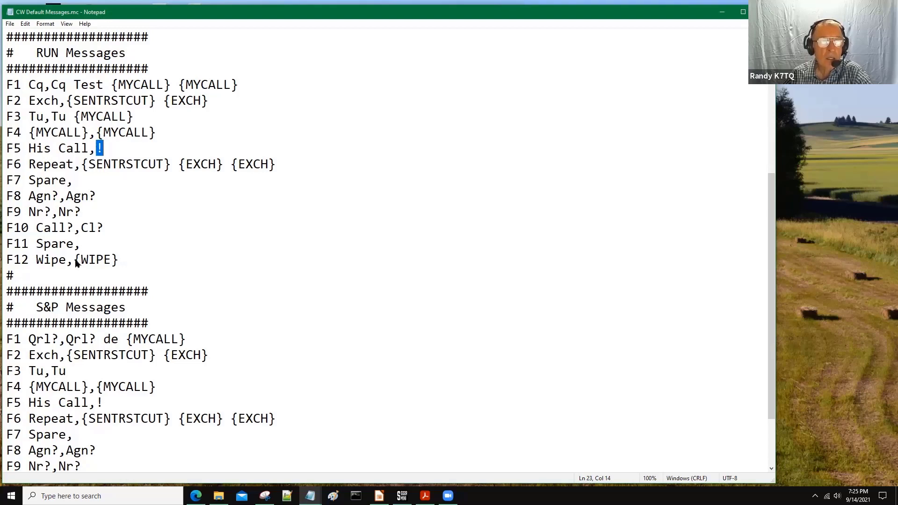
drag(75, 263, 119, 261)
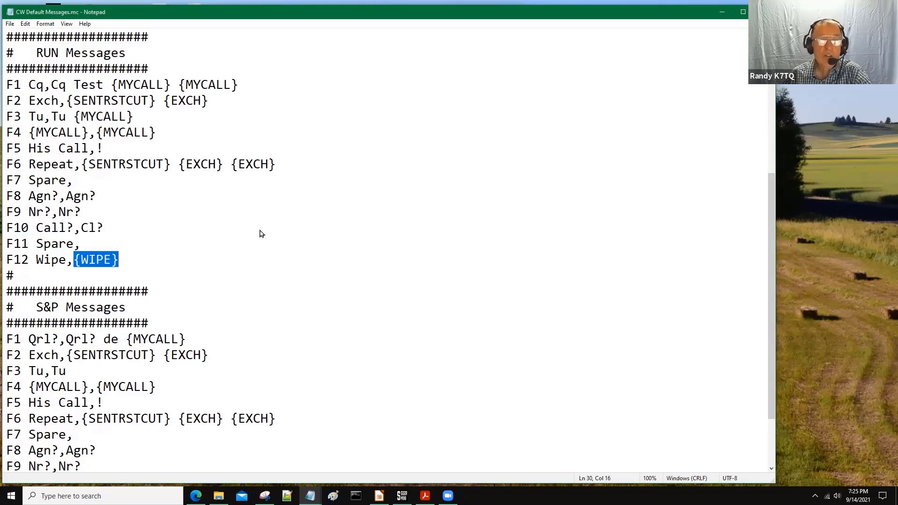
Review the header comments and the S&P Messages section, then close CW Default Messages.mc.
scroll(261, 234, up, 1)
click(261, 233)
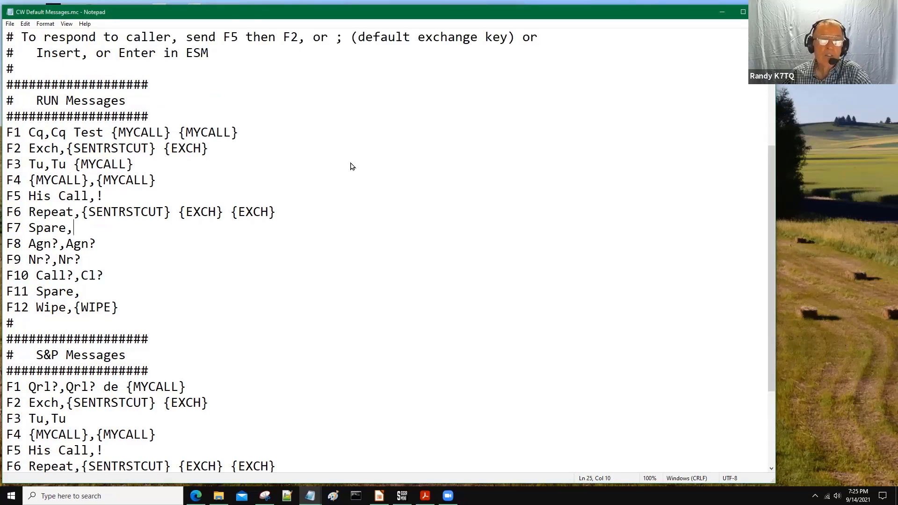
scroll(351, 167, up, 3)
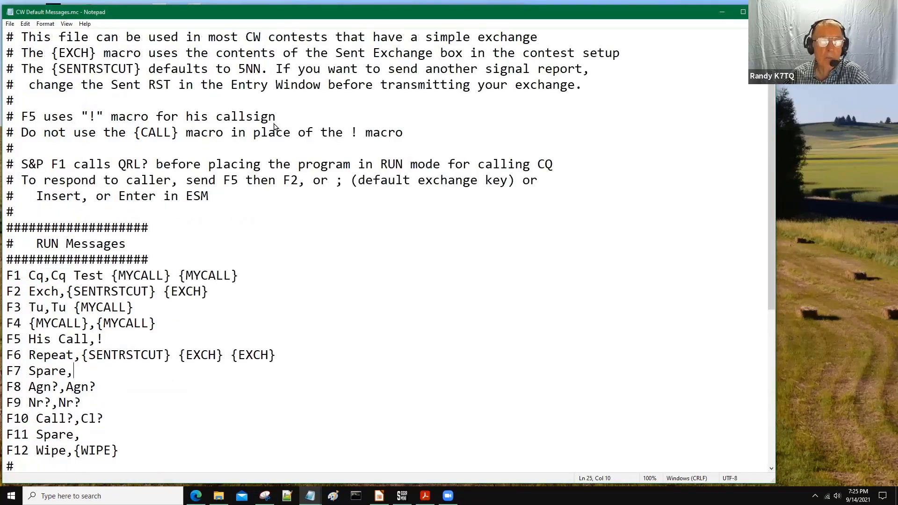
scroll(274, 127, up, 1)
scroll(275, 126, down, 7)
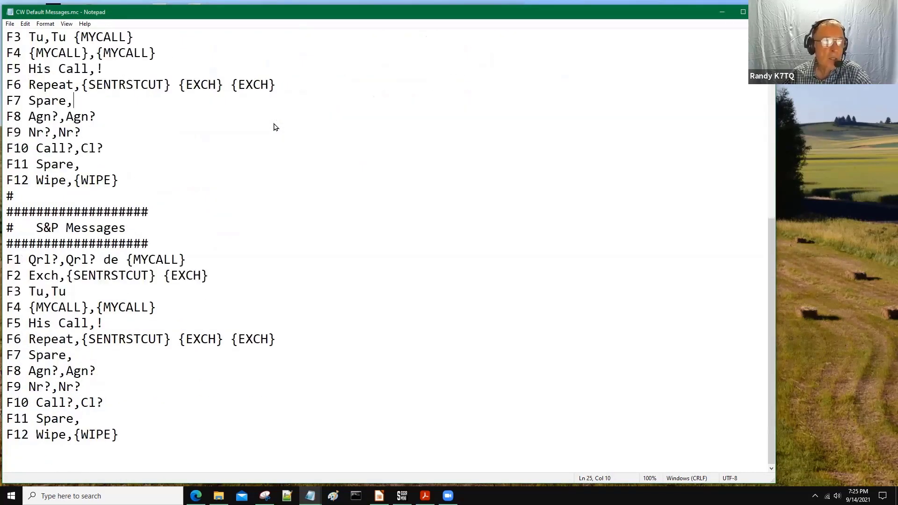
scroll(275, 126, up, 6)
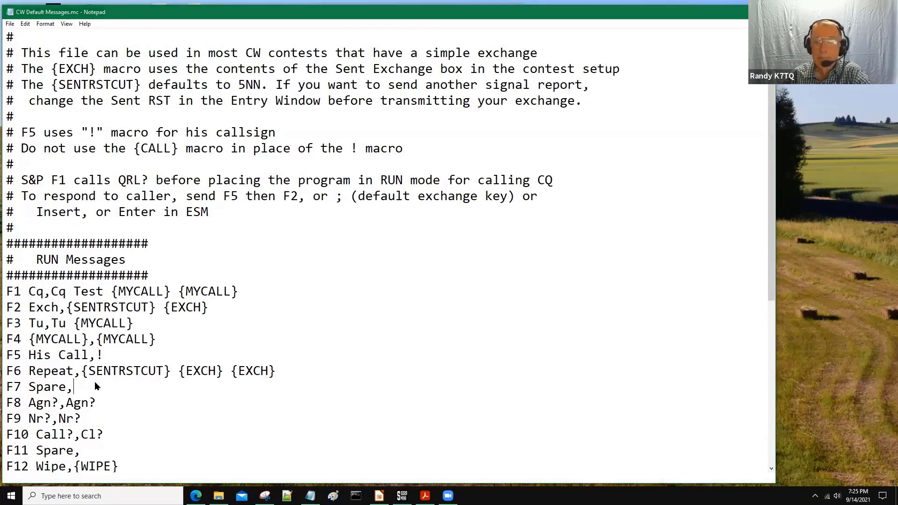
key(alt+F4)
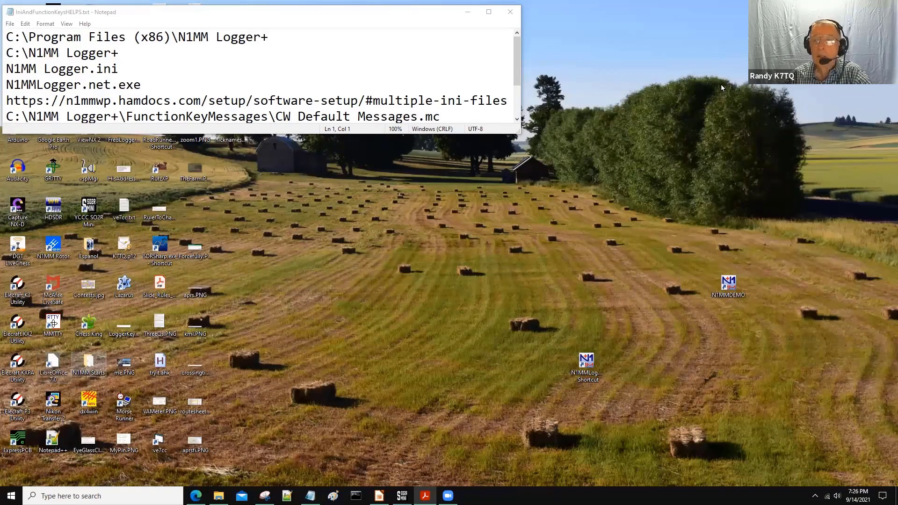
Launch N1MM Logger+ from the N1MM Starts folder, exit the CWops Mini-CWT session, and restart into the WorkshopCW.s3db database.
key(Return)
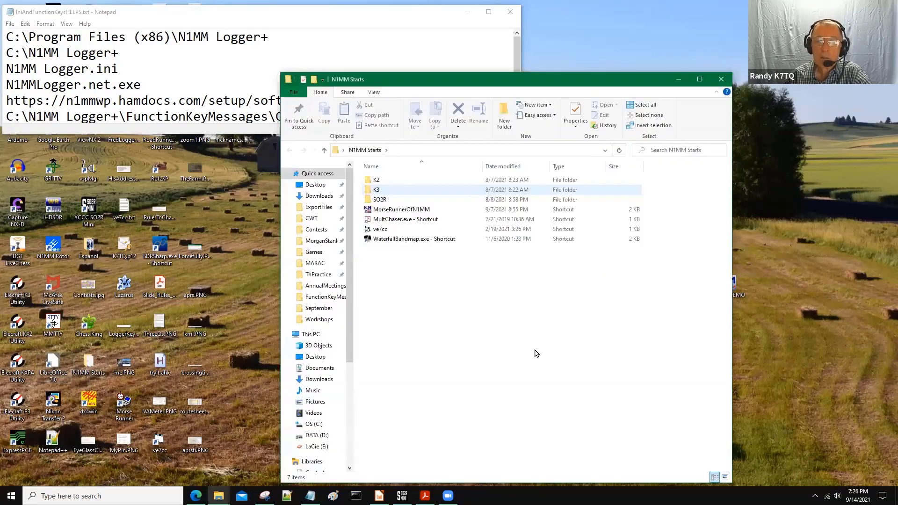
key(Return)
key(Return)
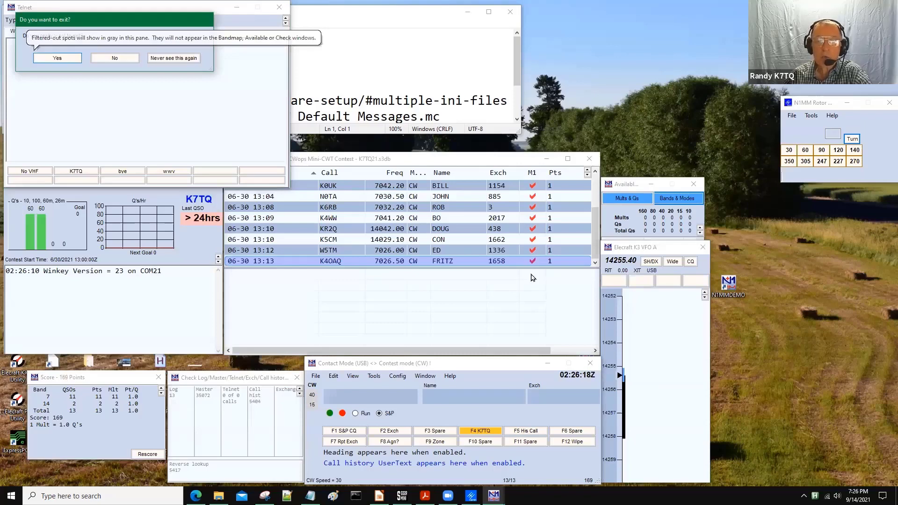
key(Return)
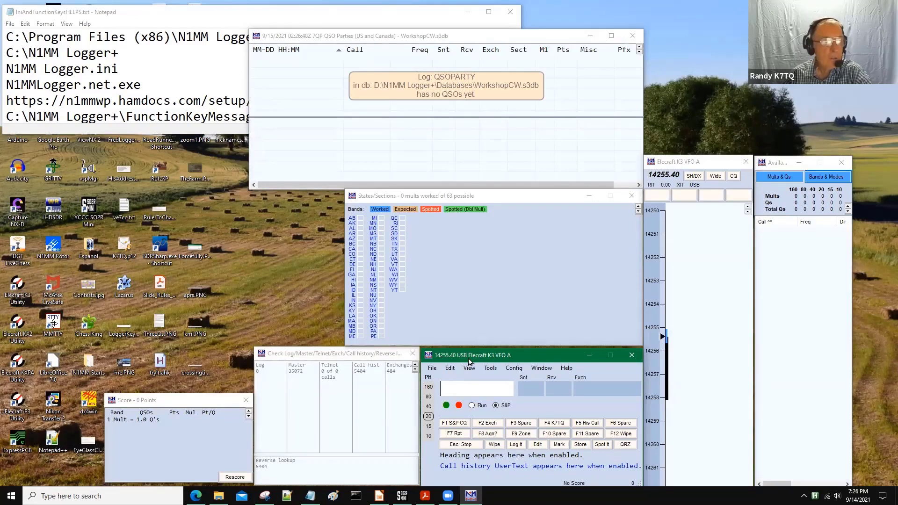
click(433, 369)
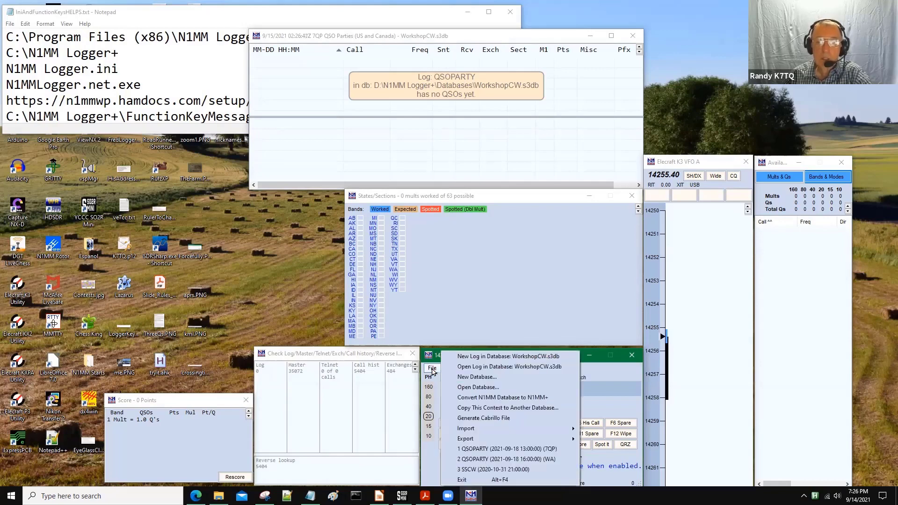
click(469, 369)
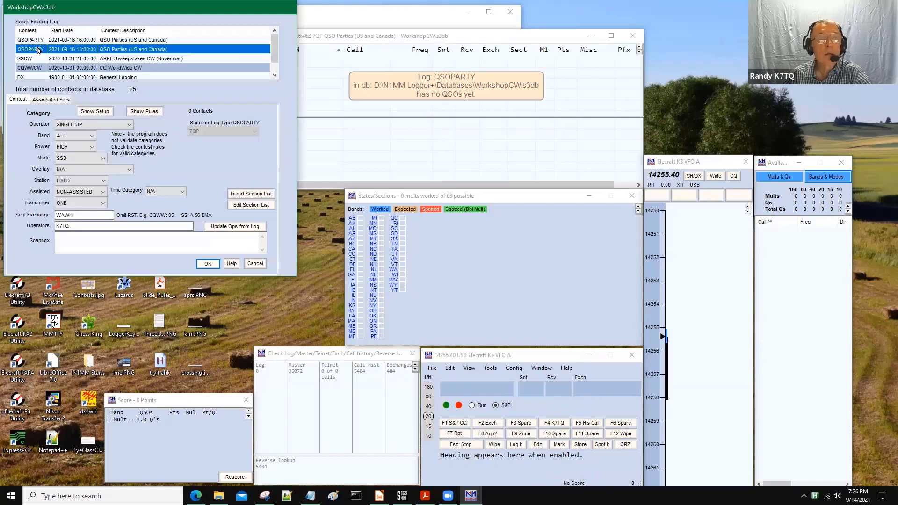
click(37, 42)
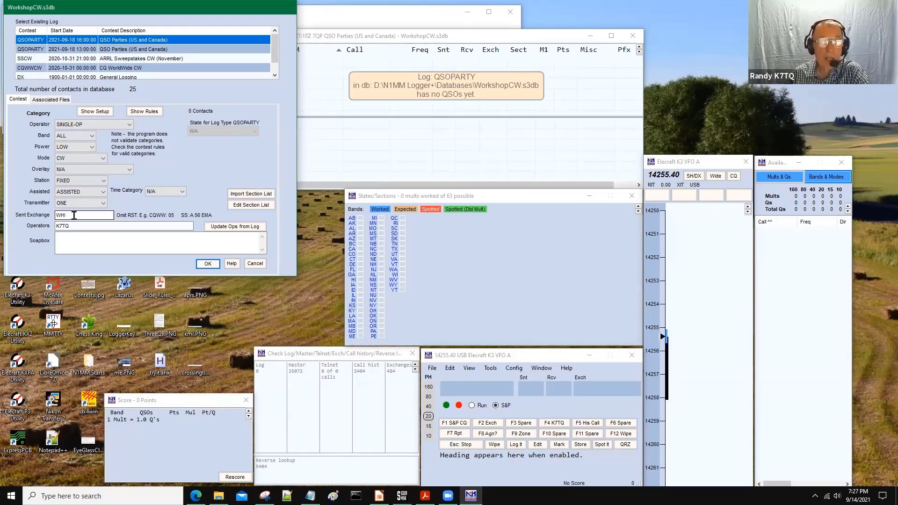
click(207, 264)
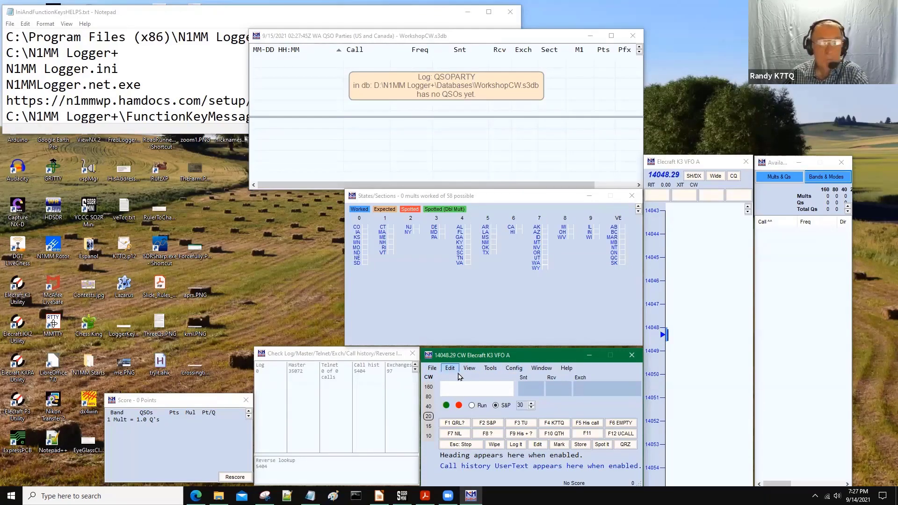
Switch the Entry Window to Run mode and inspect the F2 WHI function key message in the CW Message Editor.
click(472, 406)
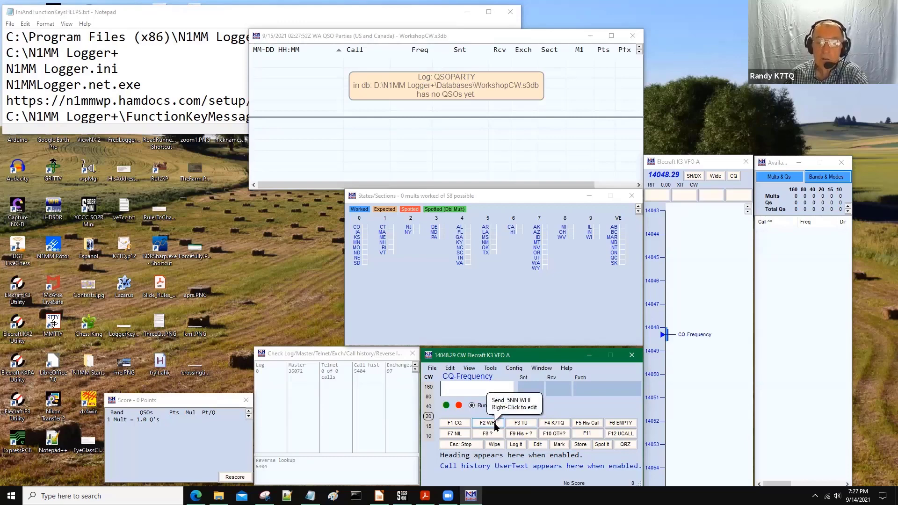
right_click(495, 426)
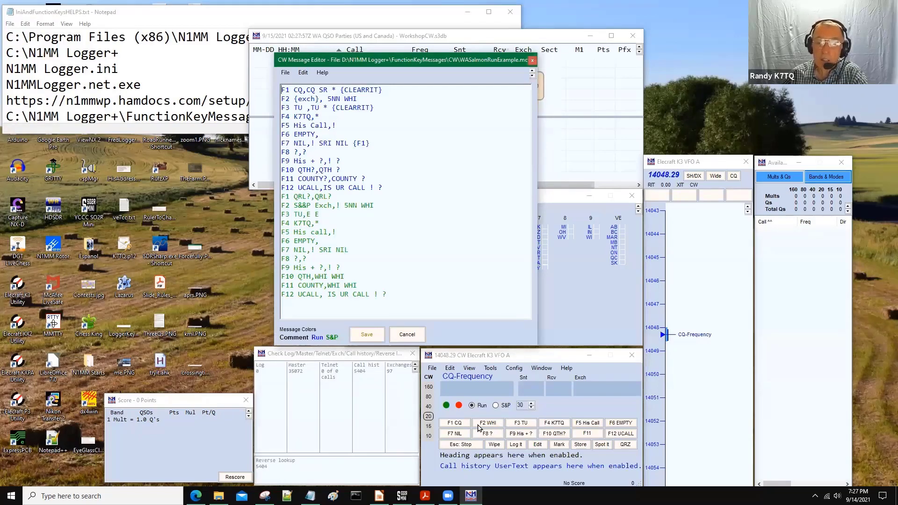
key(Escape)
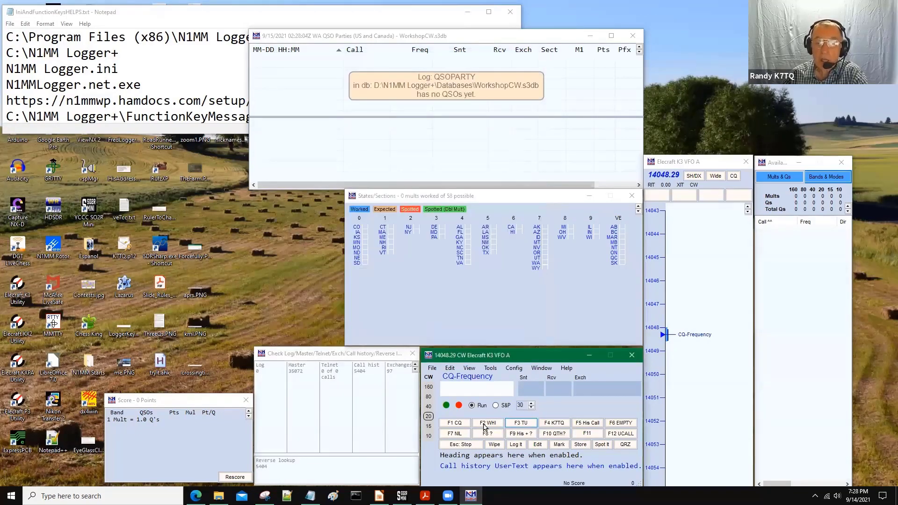
click(485, 423)
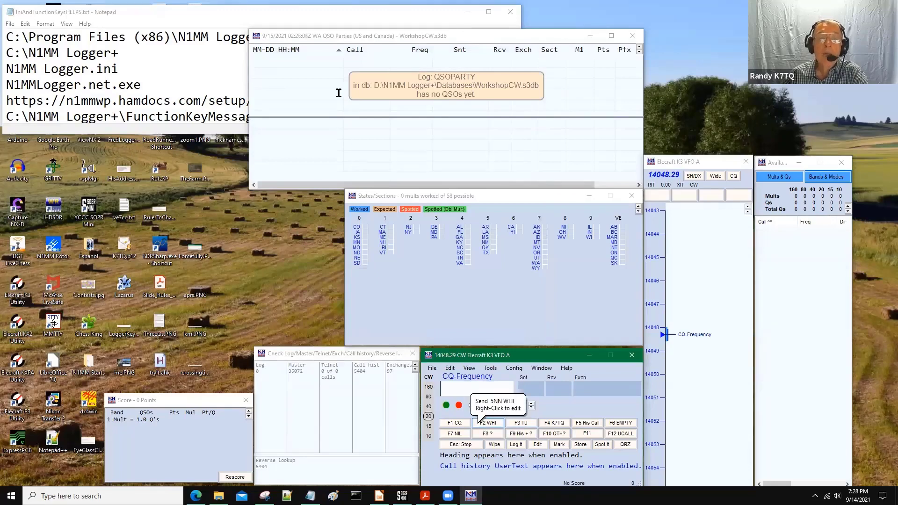
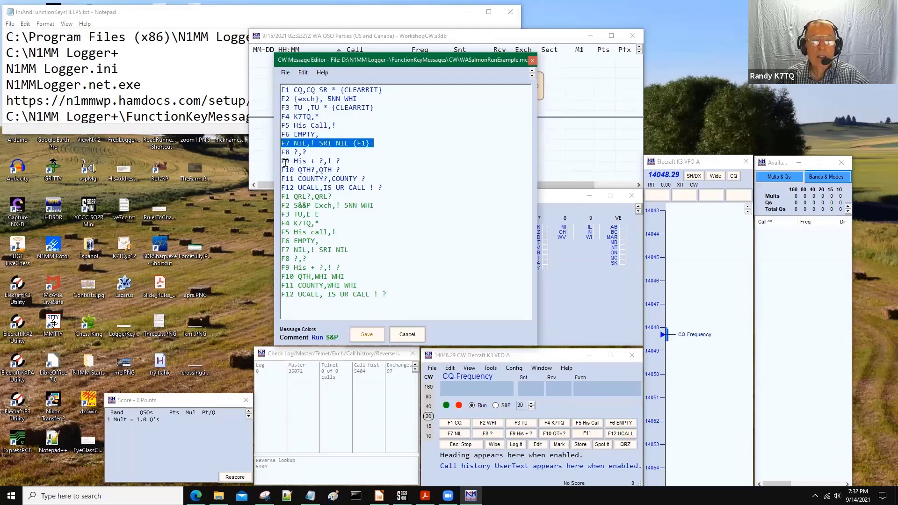
Examine the Run F9 and F12 lines in the WASalmonRunExample.mc messages, highlighting the F9 line, then close the editor without saving.
click(255, 165)
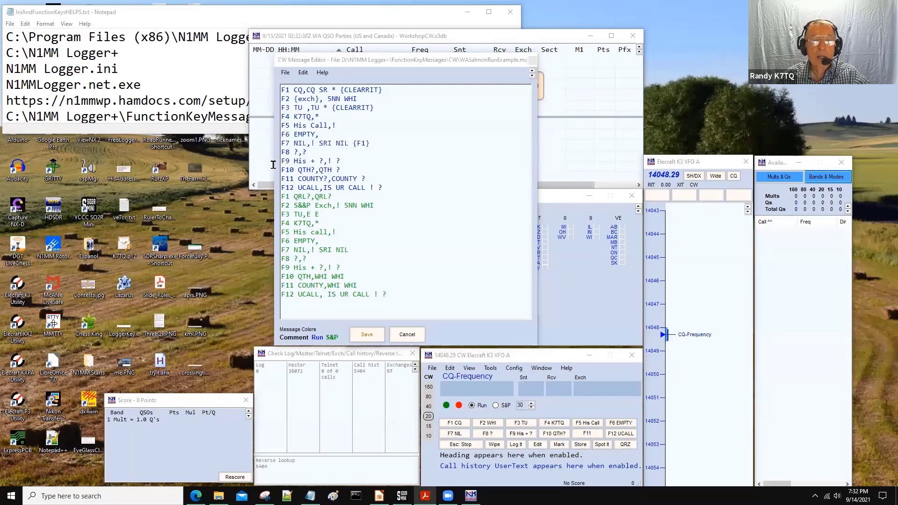
click(454, 160)
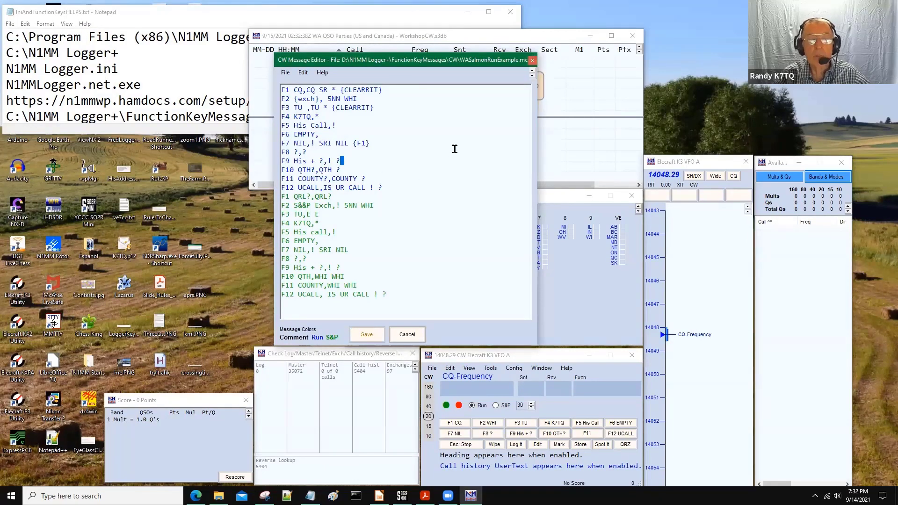
key(shift+Home)
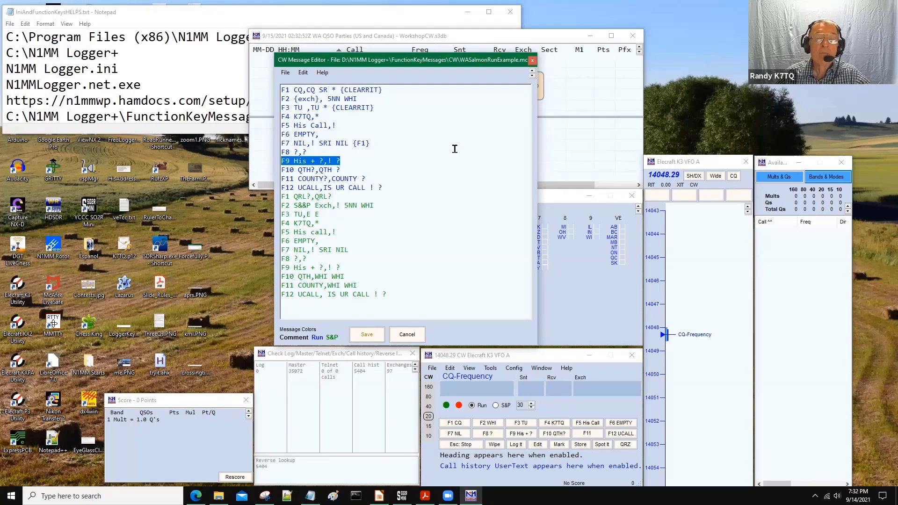
click(326, 162)
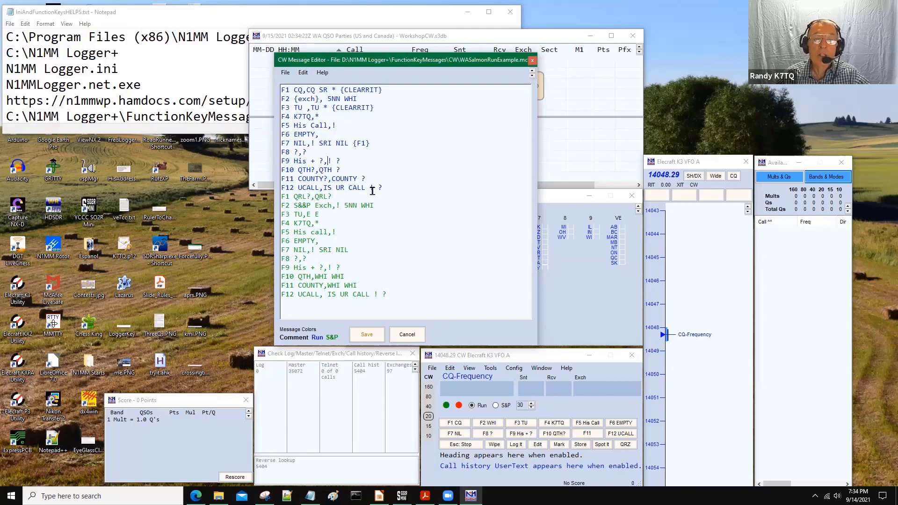
click(382, 189)
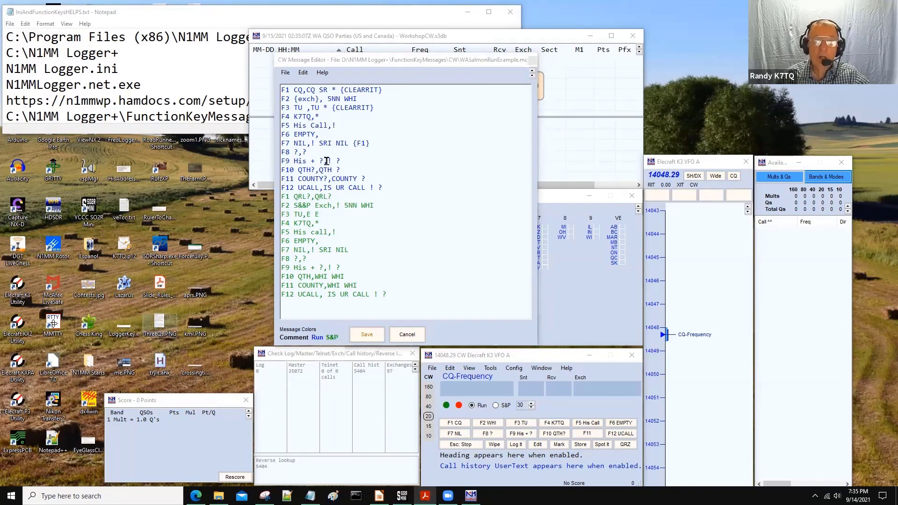
click(406, 335)
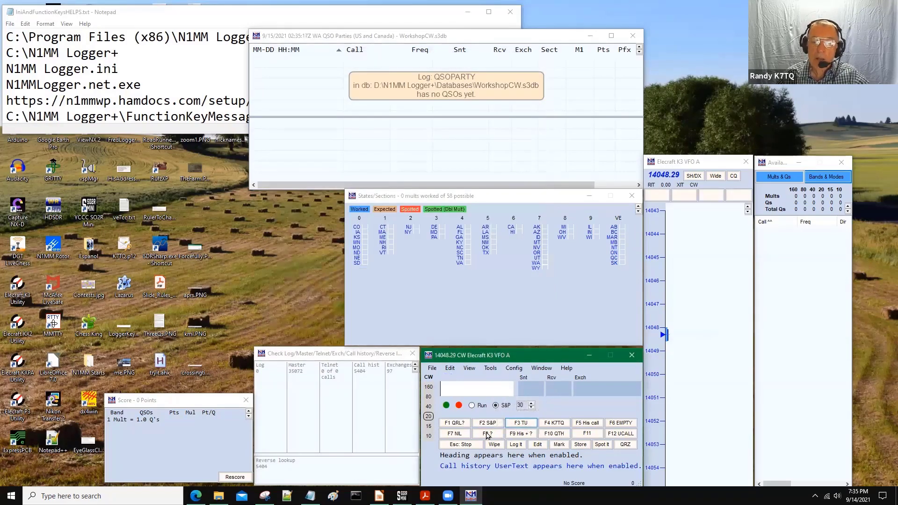
With S&P mode selected, open the F2 message for editing and highlight the key and label of the S&P F2 line.
click(496, 406)
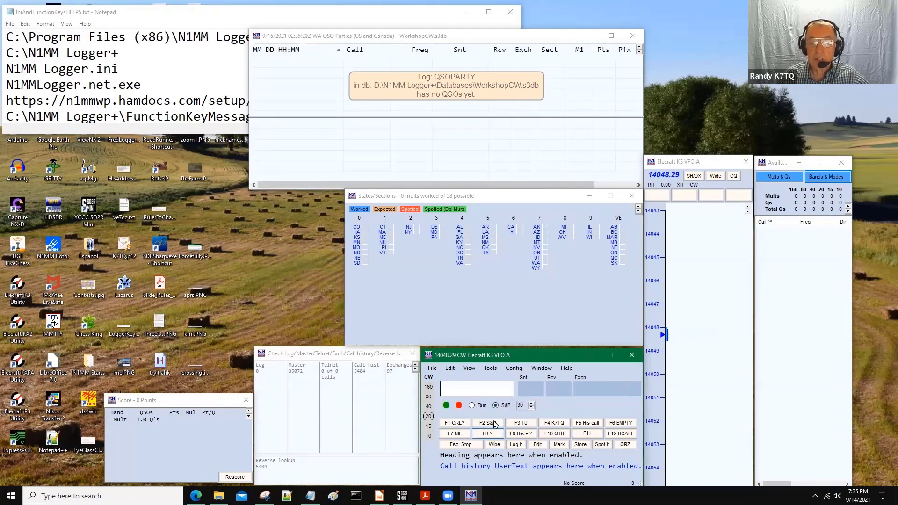
right_click(493, 423)
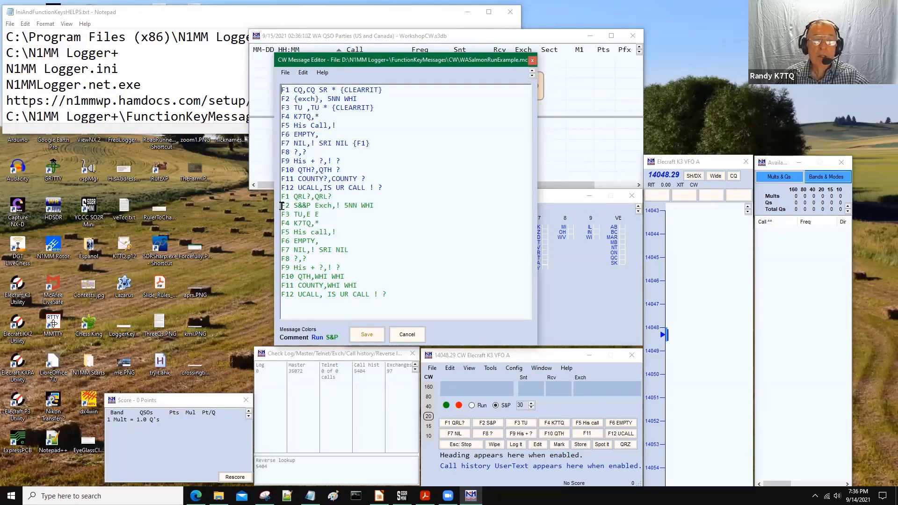
drag(282, 206, 327, 209)
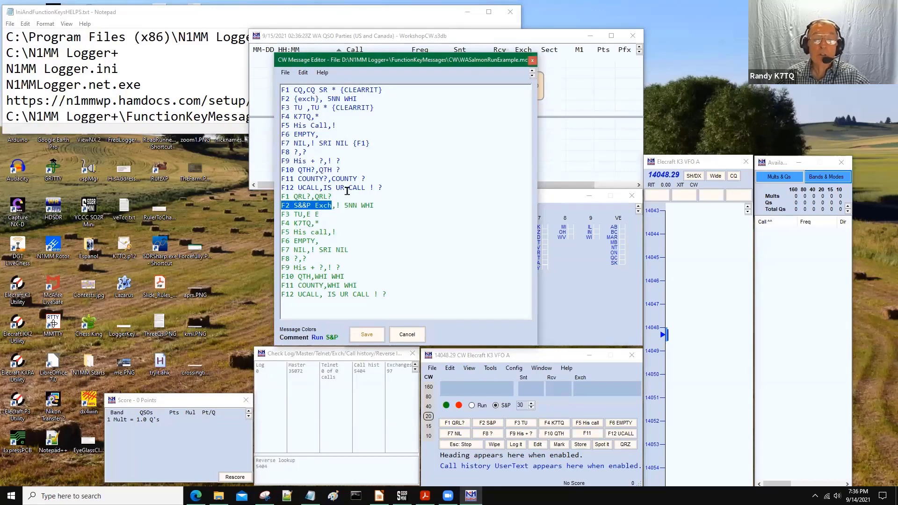
Examine the S&P F7, F10 and F11 lines in the CW Message Editor, highlighting each, then close the editor without saving.
key(End)
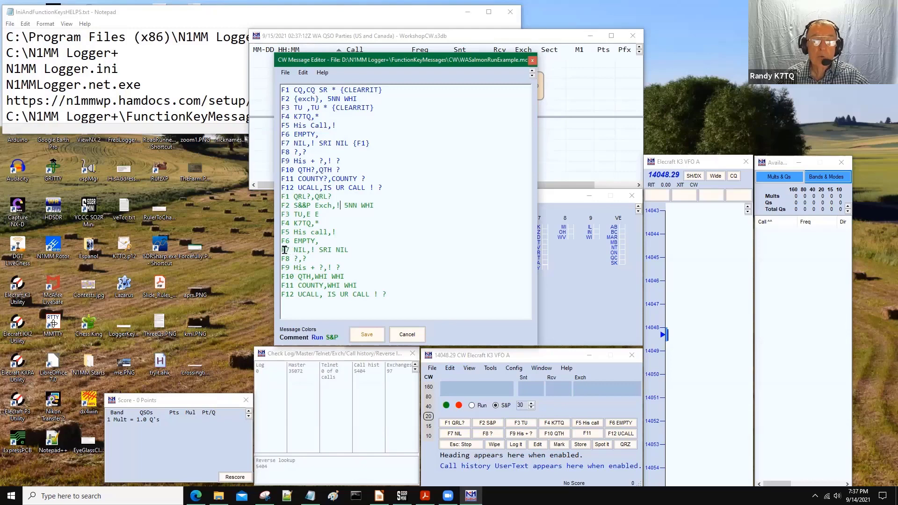
drag(282, 249, 351, 247)
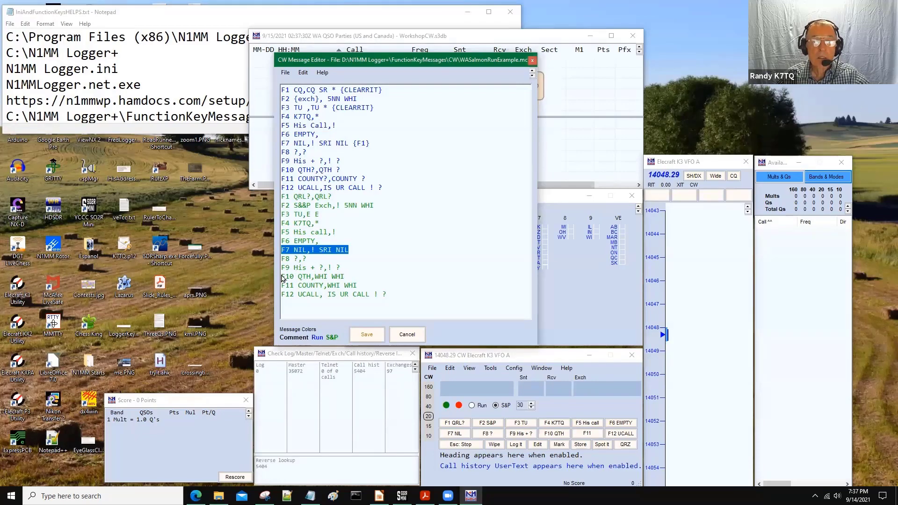
drag(345, 277, 230, 271)
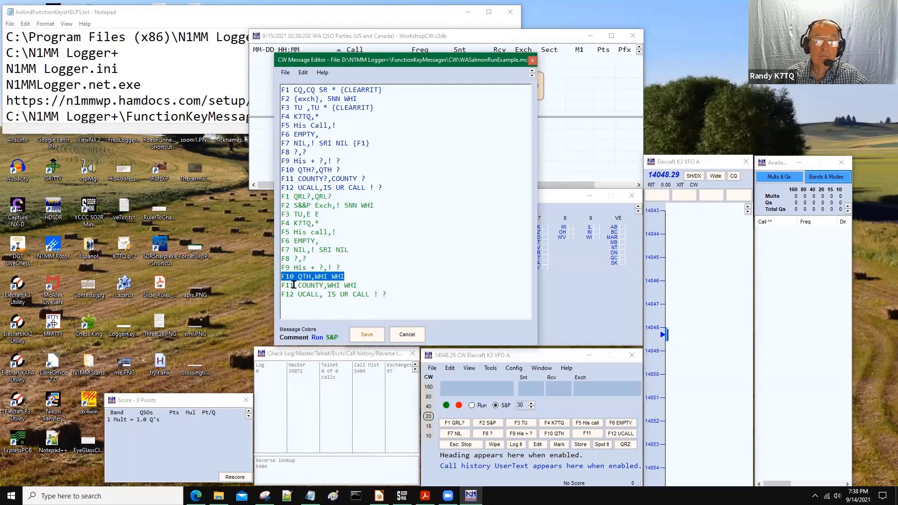
drag(282, 286, 361, 286)
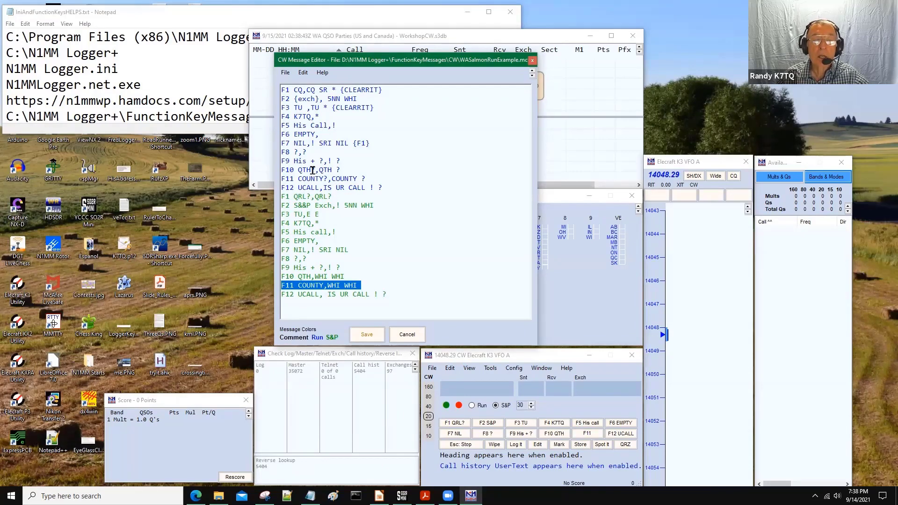
click(352, 275)
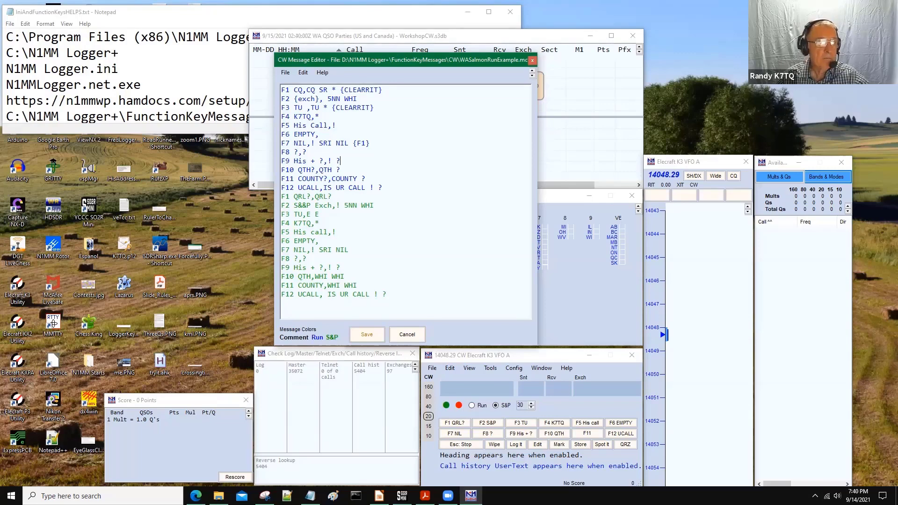
click(403, 335)
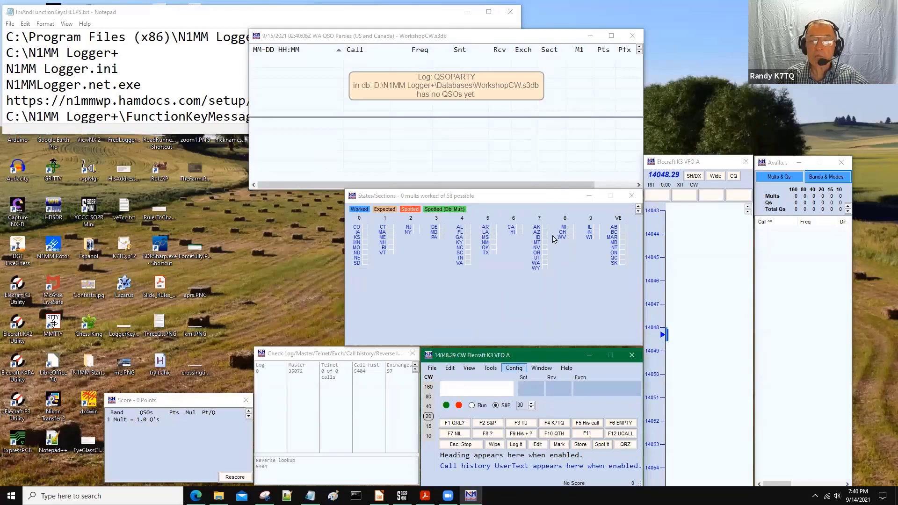
Review the Function Keys settings in the Configurer, including the key mappings, and accept them unchanged.
click(118, 12)
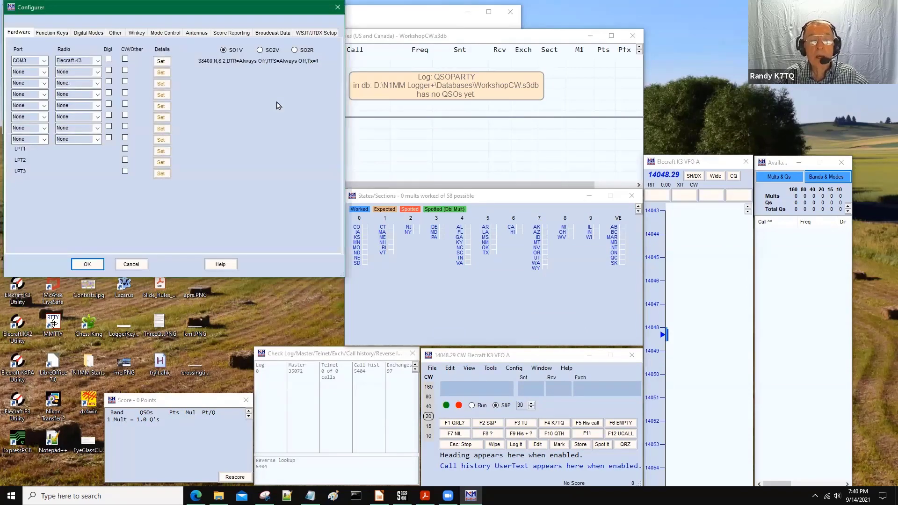
click(277, 102)
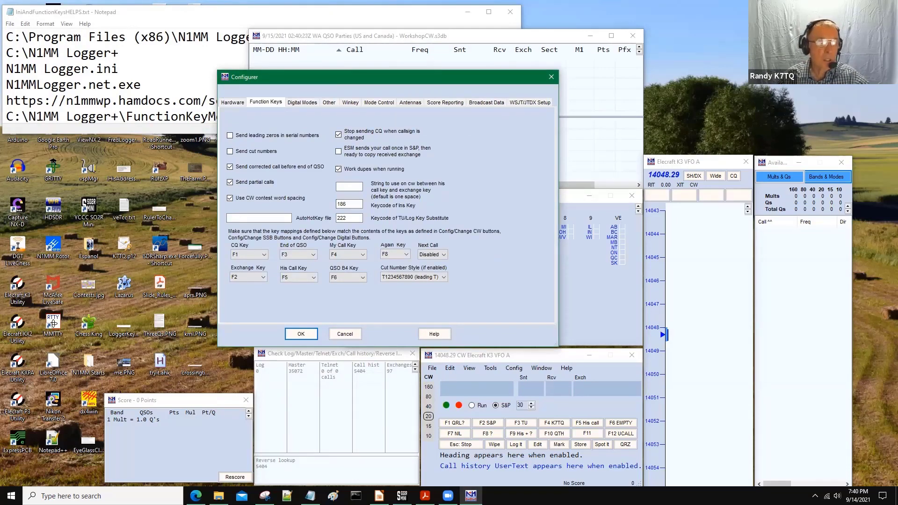
key(alt+Tab)
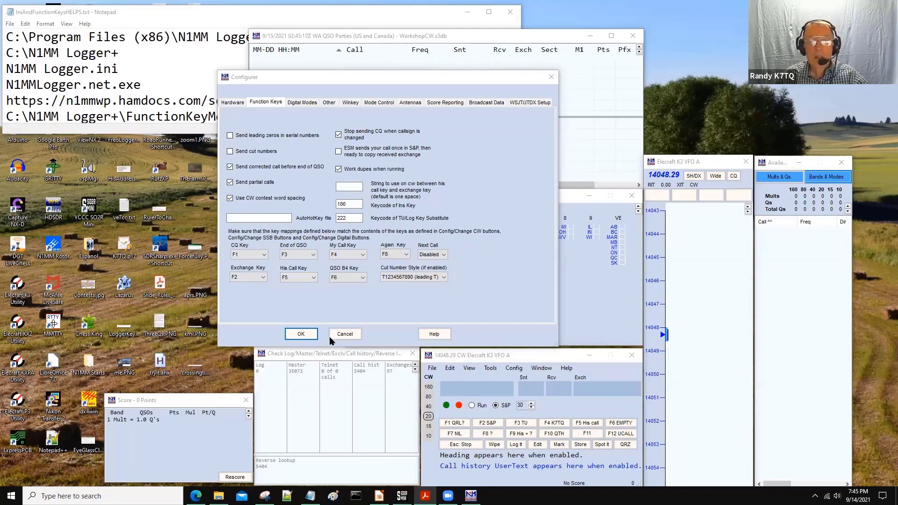
click(301, 334)
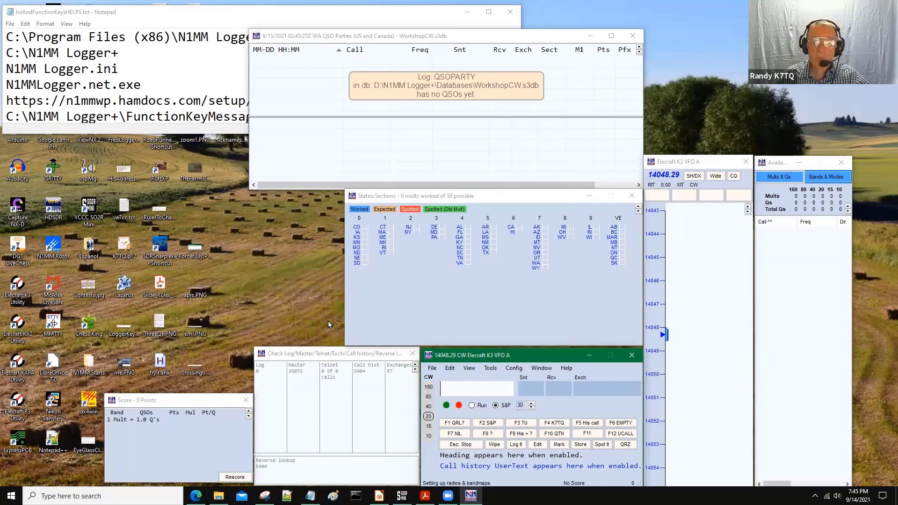
Reopen the S&P CW function key messages for a quick look and close the editor without changes.
right_click(501, 425)
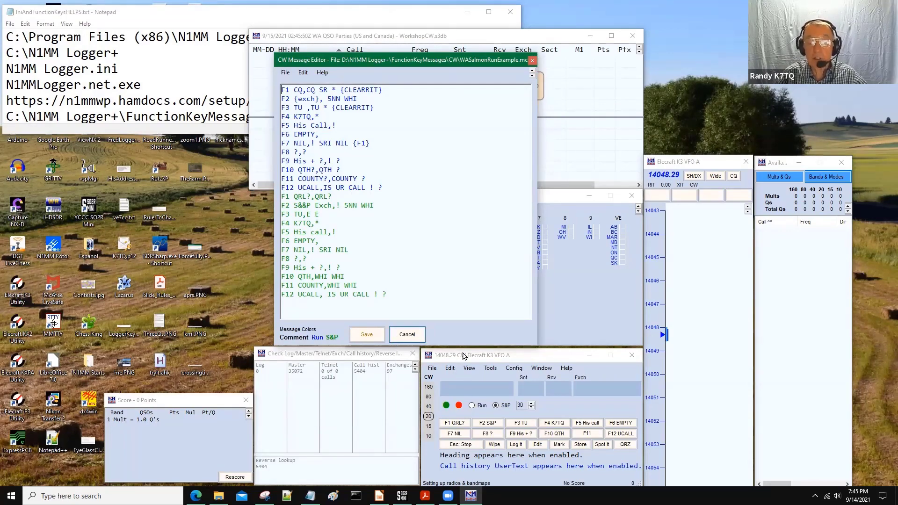
key(Escape)
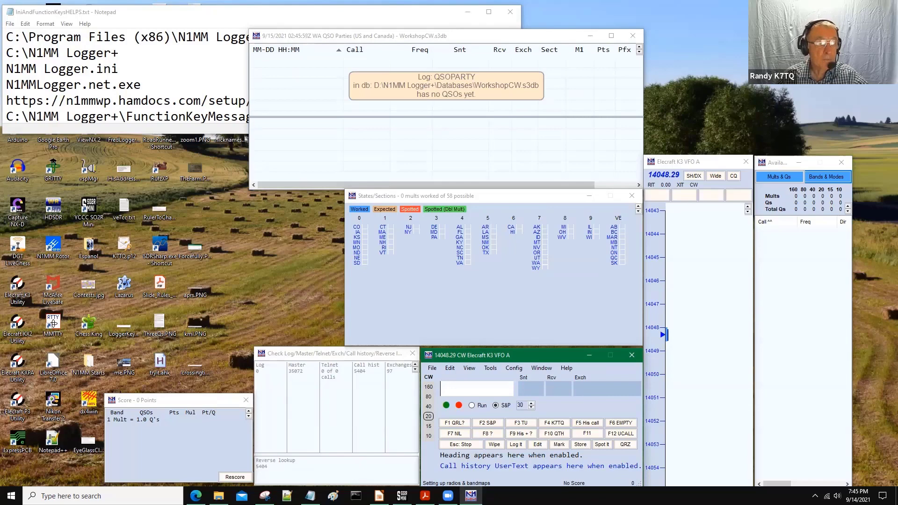
key(alt+Tab)
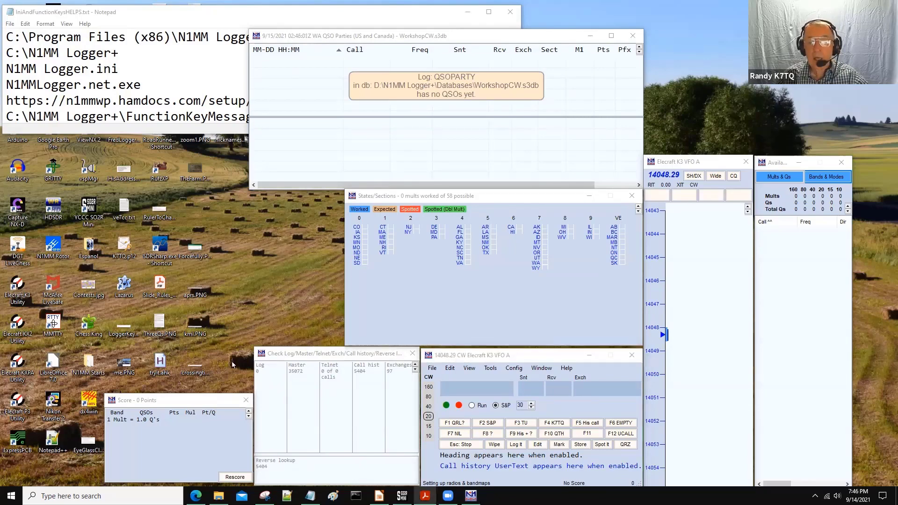
click(456, 383)
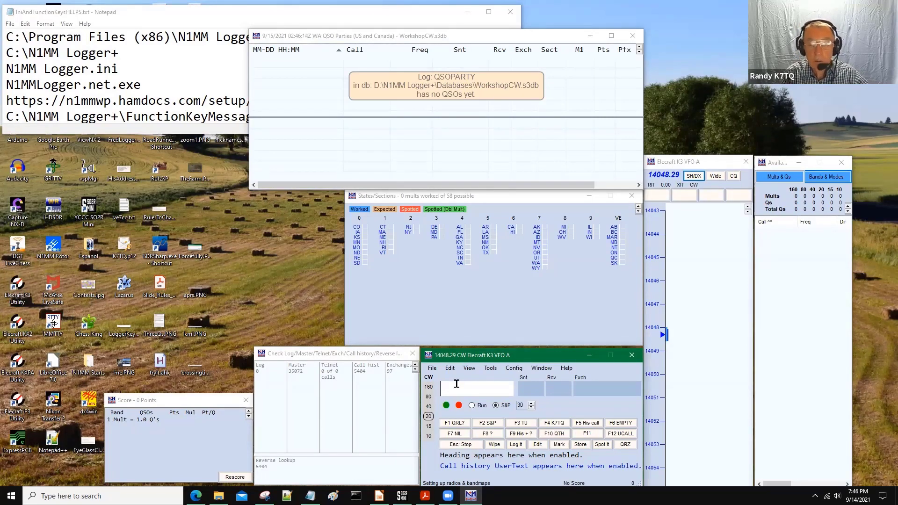
text(WA0)
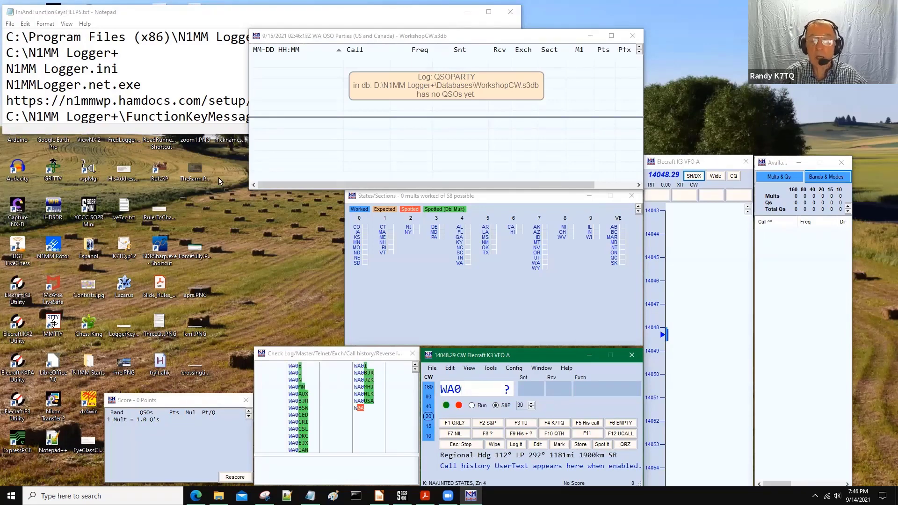
text(WWA)
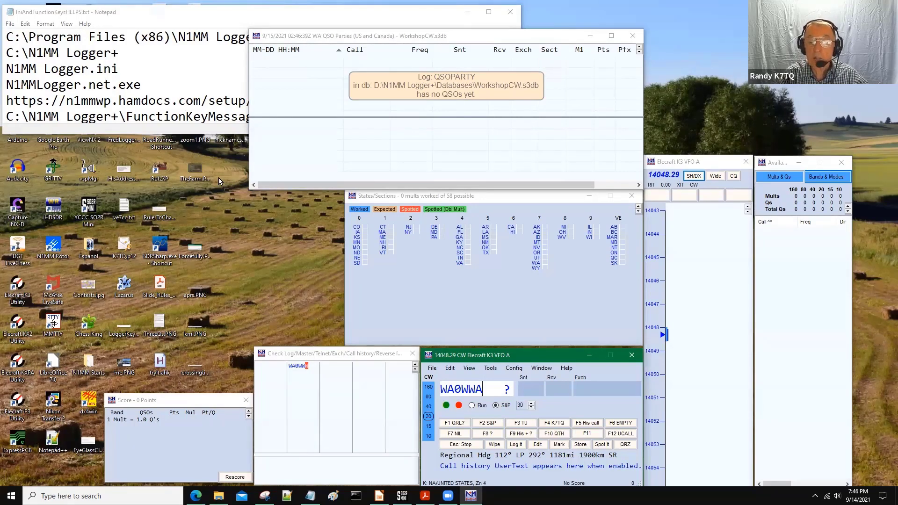
key(space)
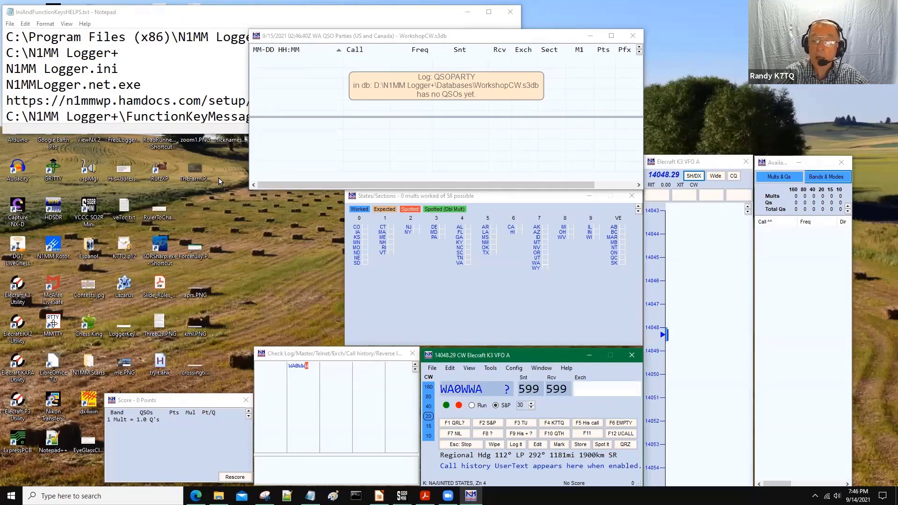
text(SPO)
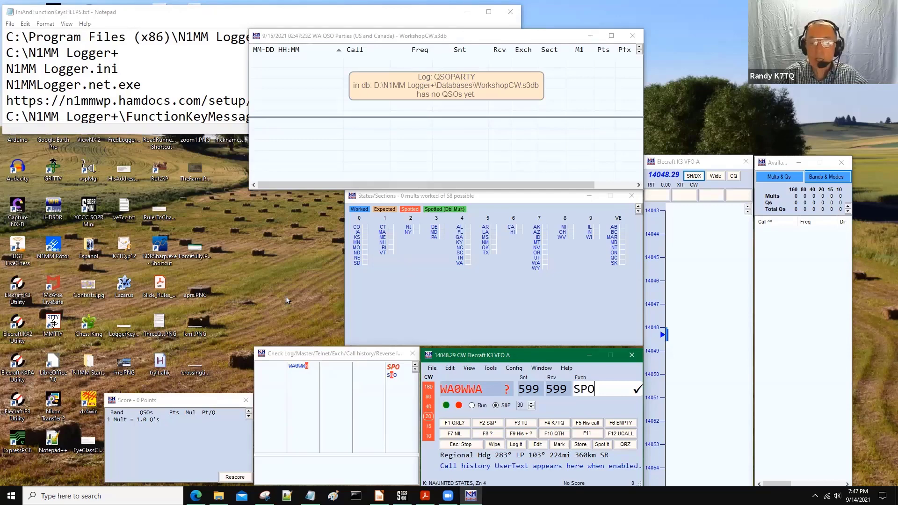
Correct the callsign's suffix from WWA so it reads WA0WWW, and log the contact.
key(Tab)
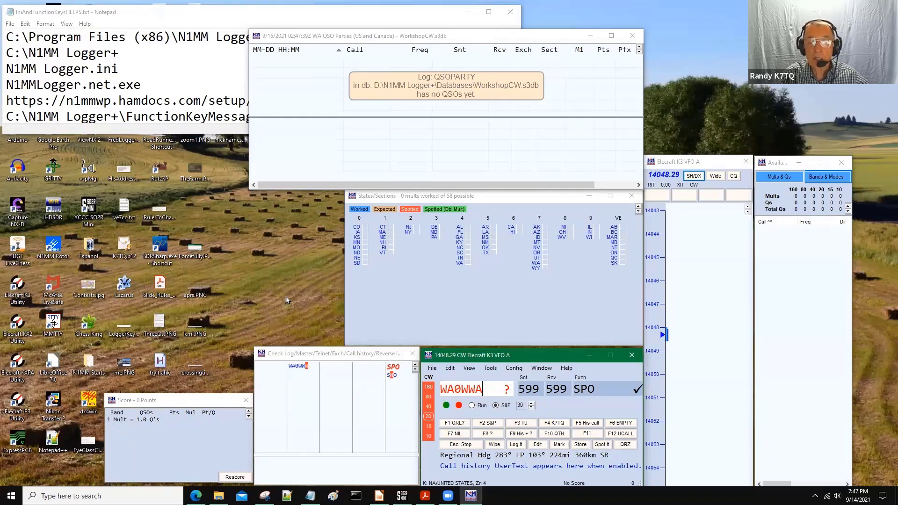
key(Home)
key(shift+Right)
key(shift+Right)
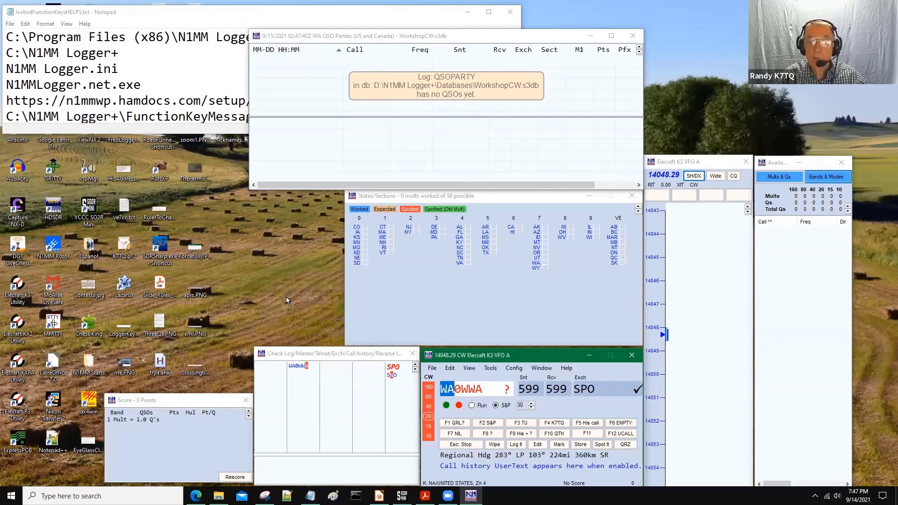
key(End)
key(shift+Left)
key(shift+Left)
key(shift+Left)
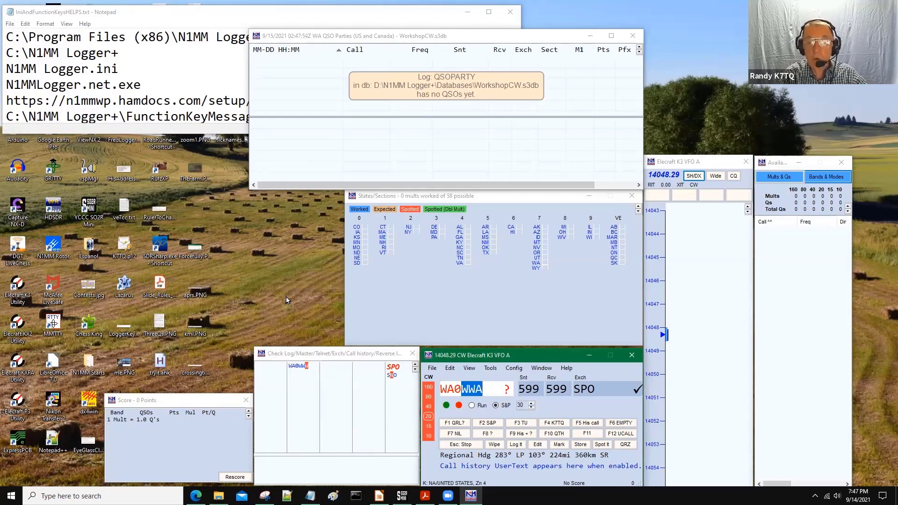
text(WWW)
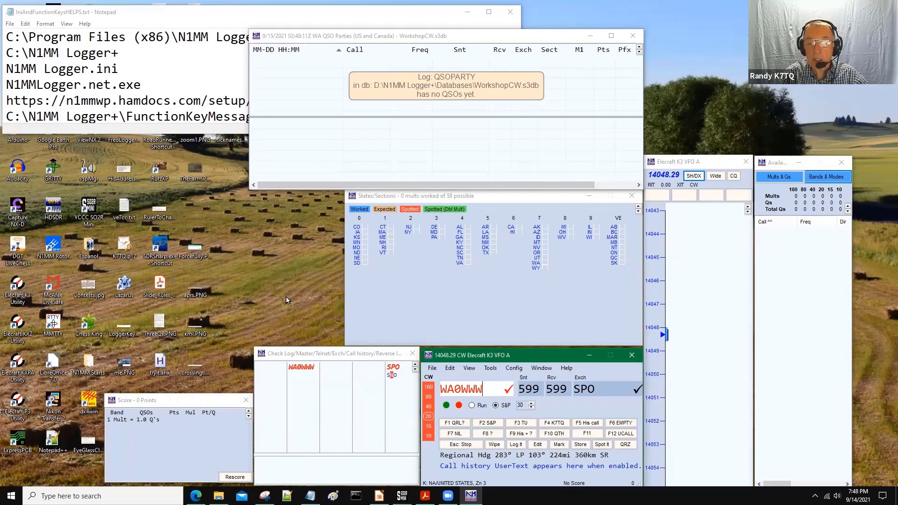
key(space)
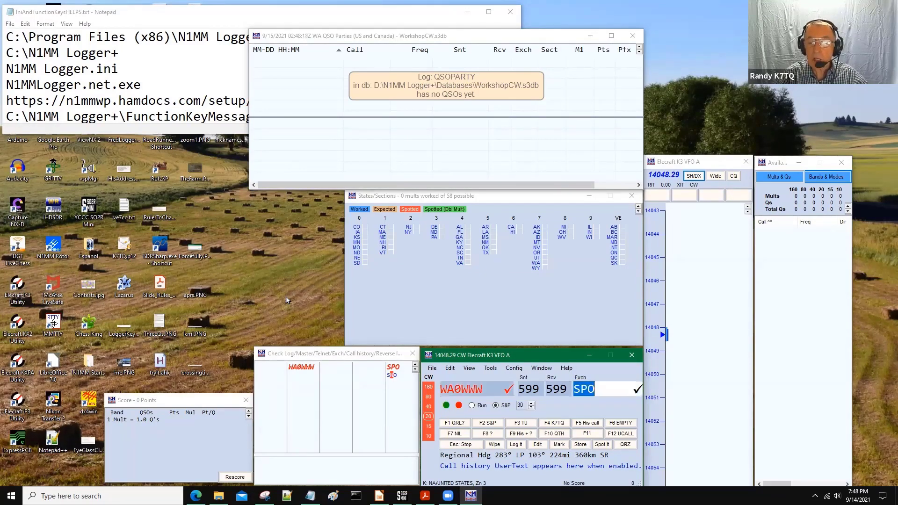
key(Return)
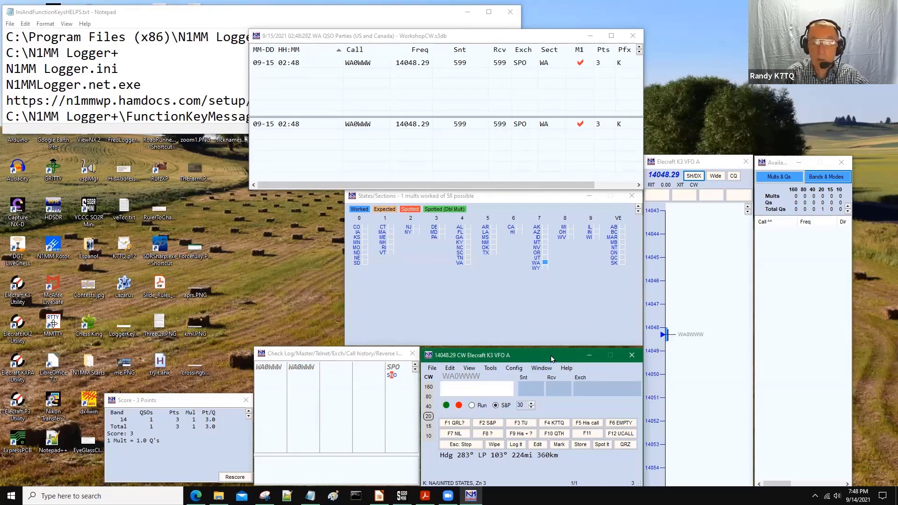
text(AB7)
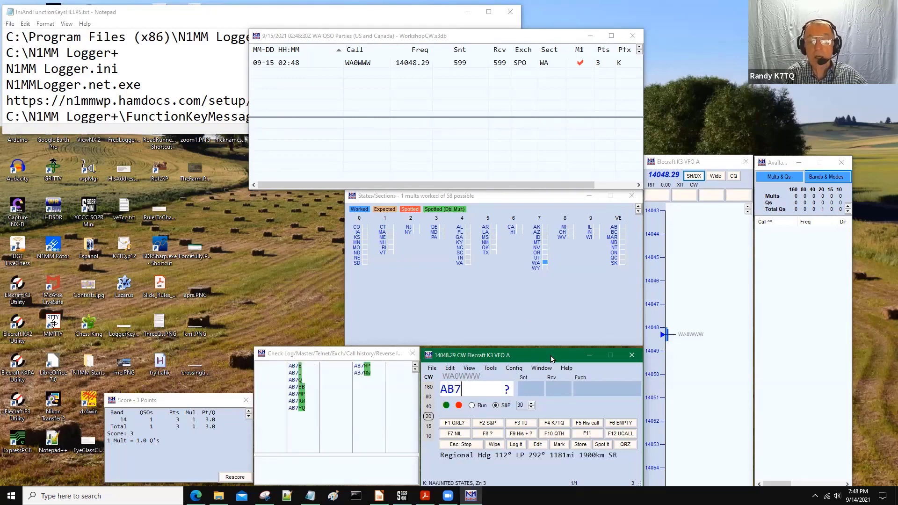
text(TD)
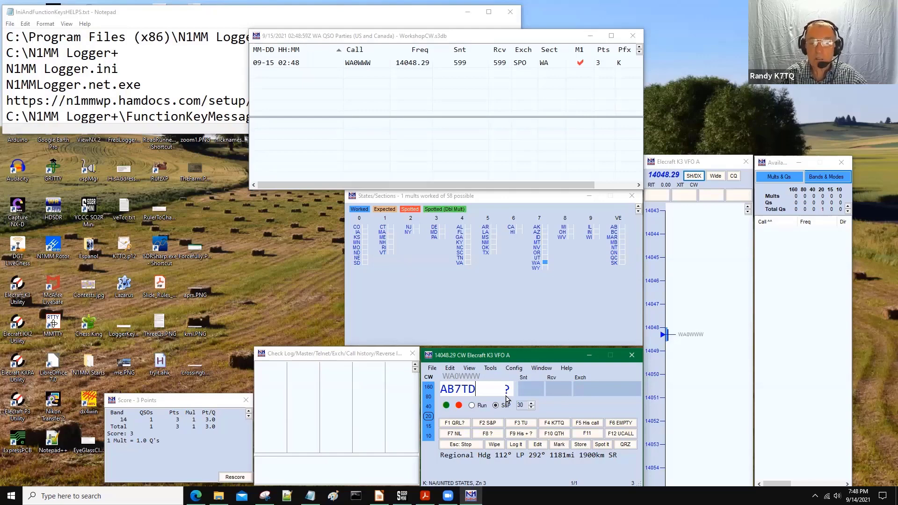
key(BackSpace)
key(BackSpace)
key(BackSpace)
key(BackSpace)
key(BackSpace)
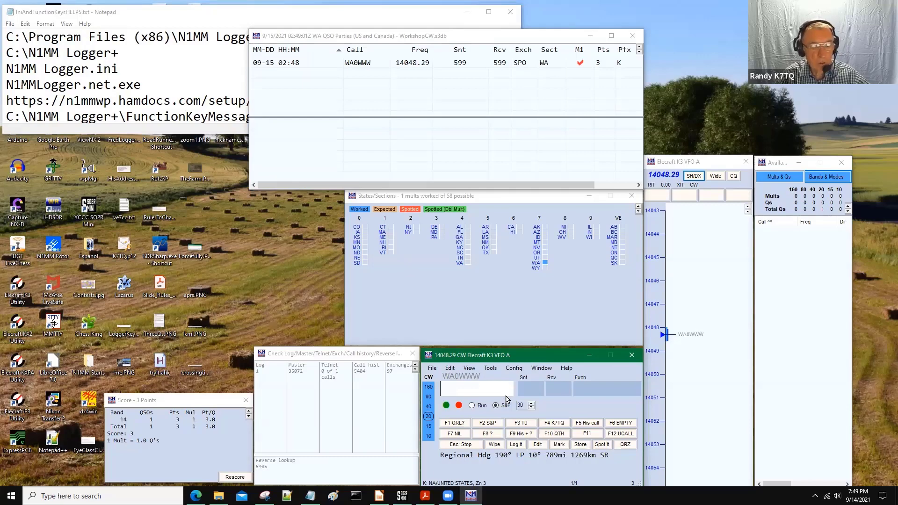
text(AB7TD)
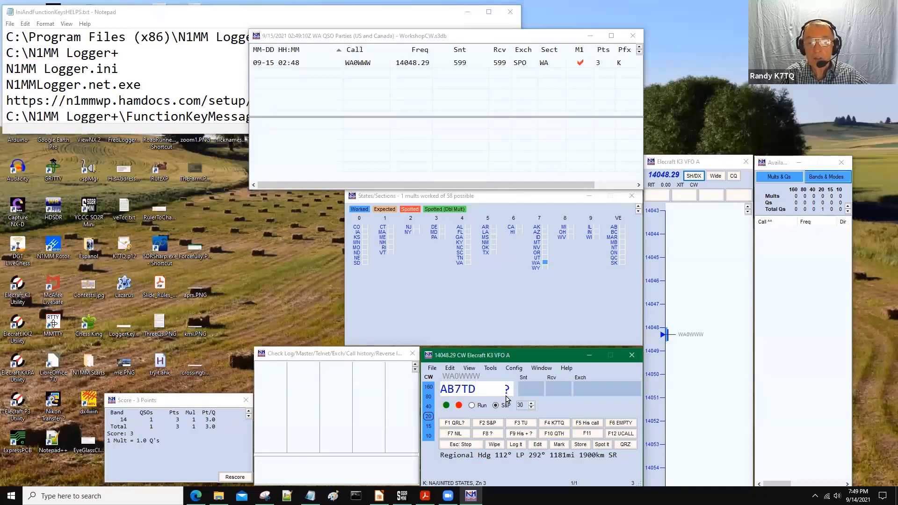
key(shift)
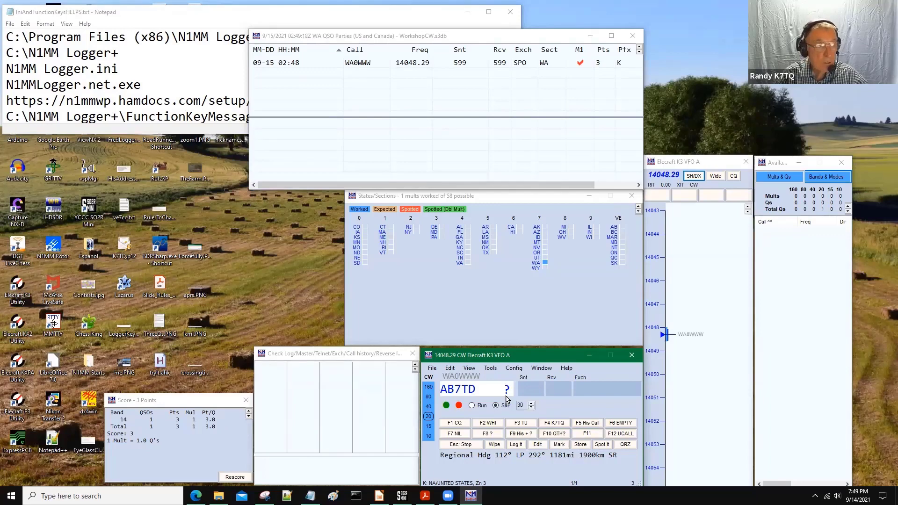
key(shift+Home)
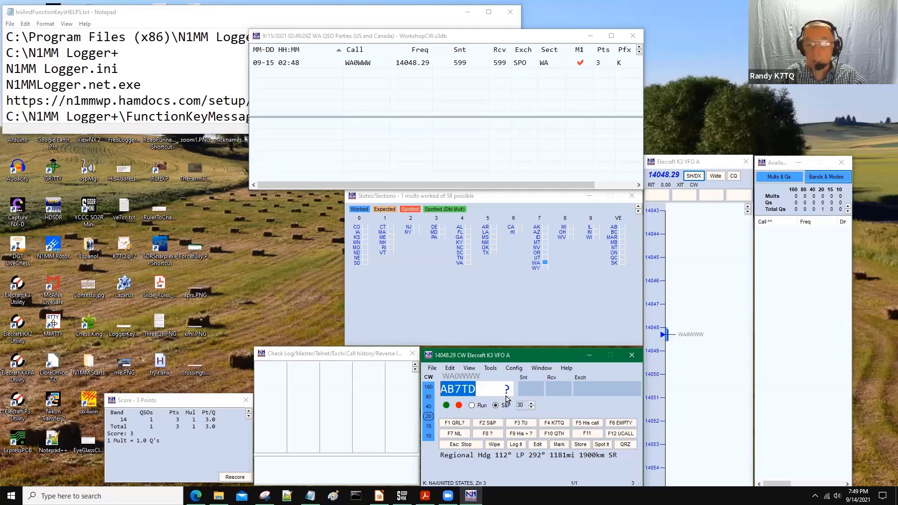
key(Delete)
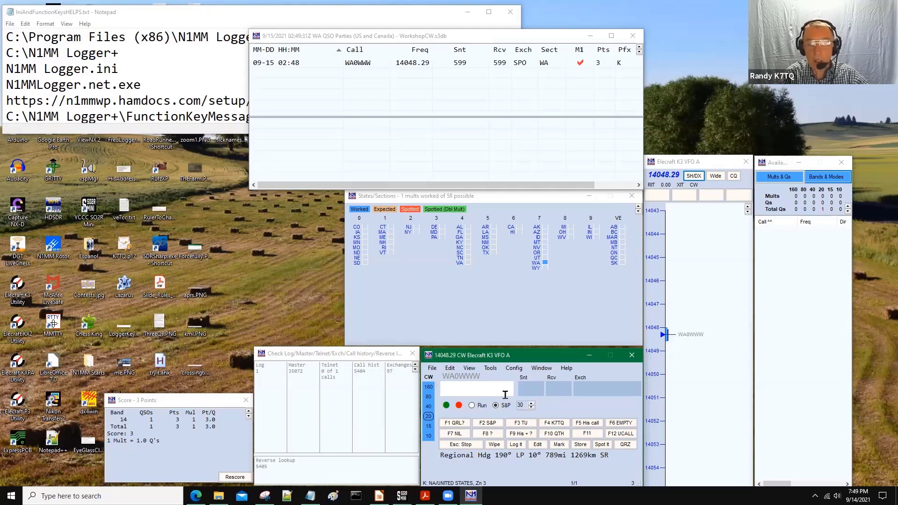
text(AB7)
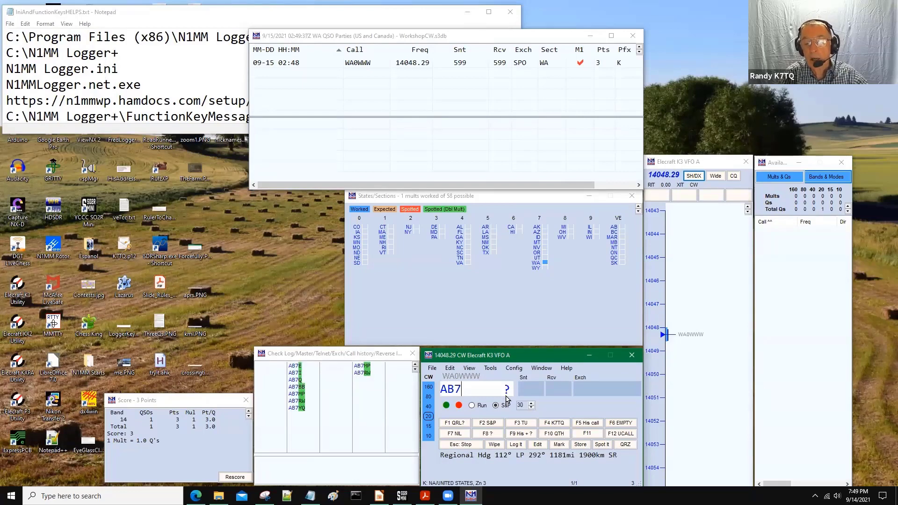
text(TK)
key(space)
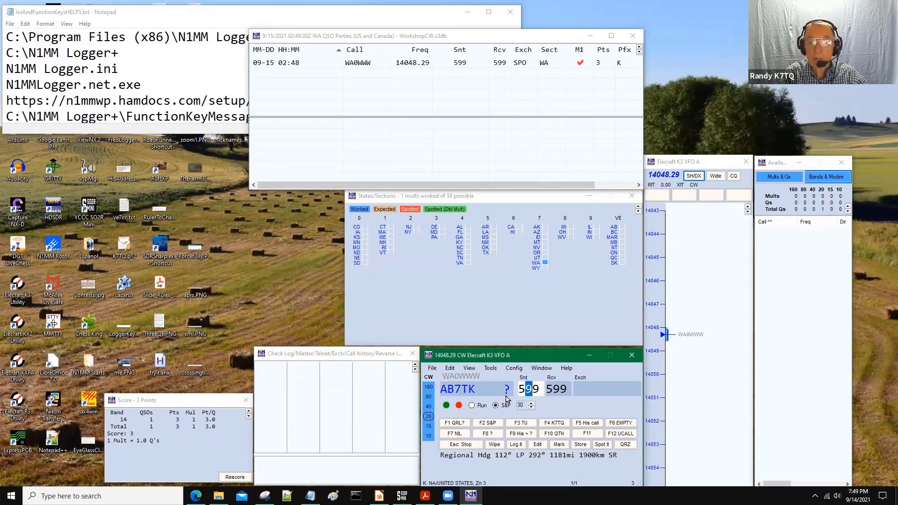
key(space)
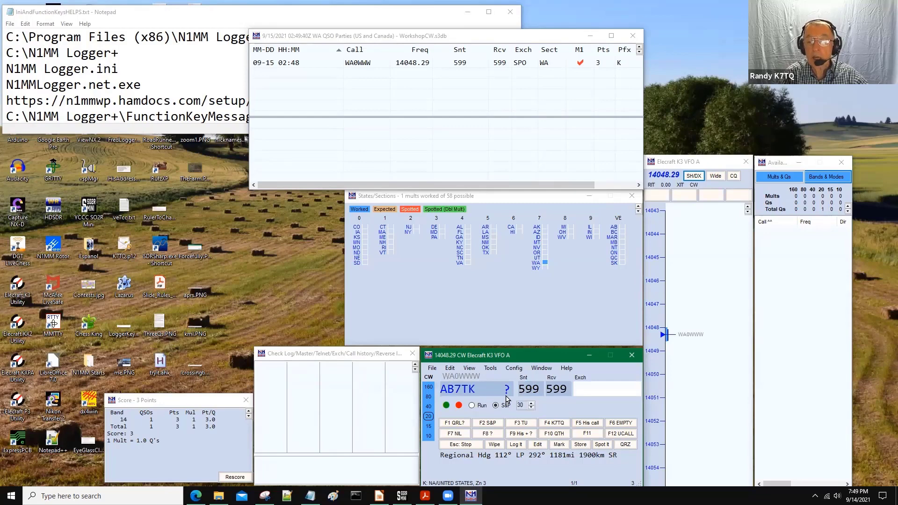
text(ID)
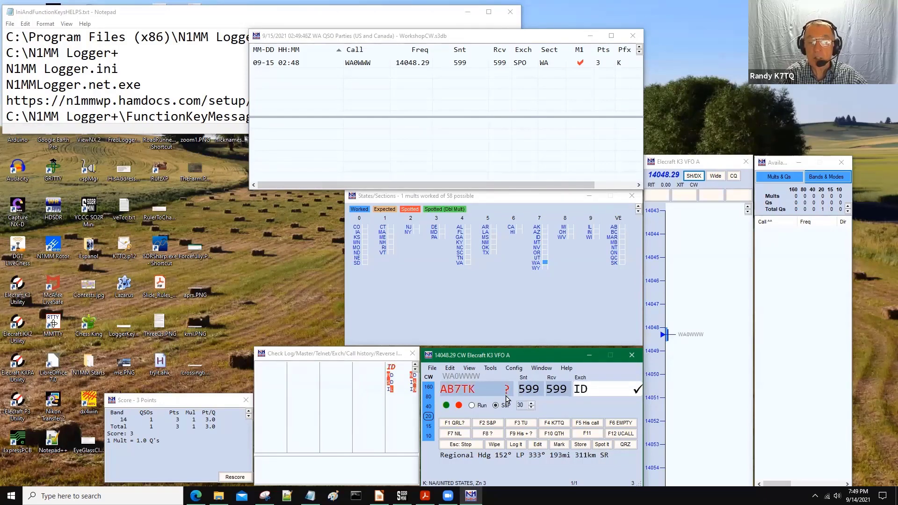
key(Return)
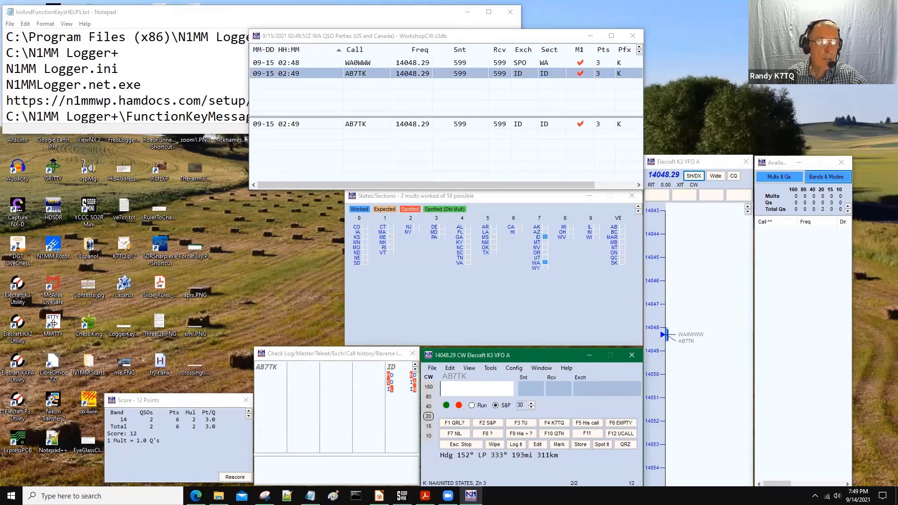
key(alt+Tab)
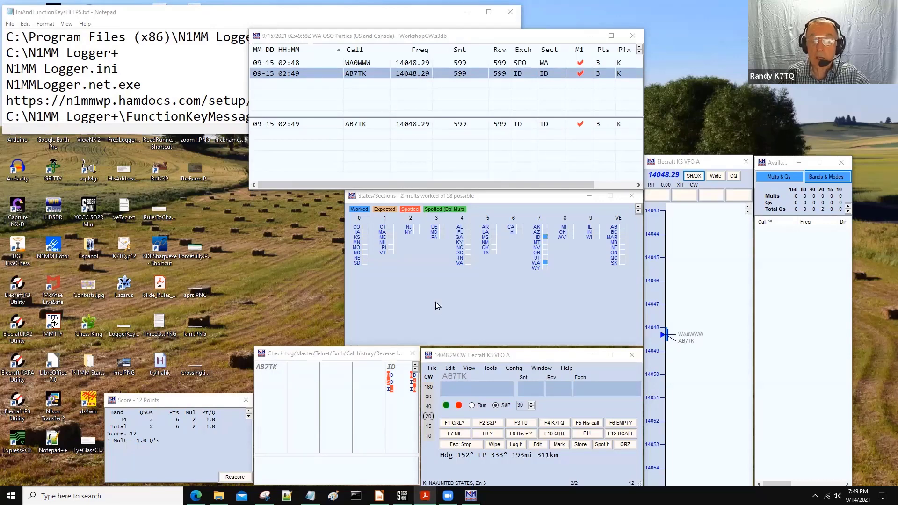
click(468, 357)
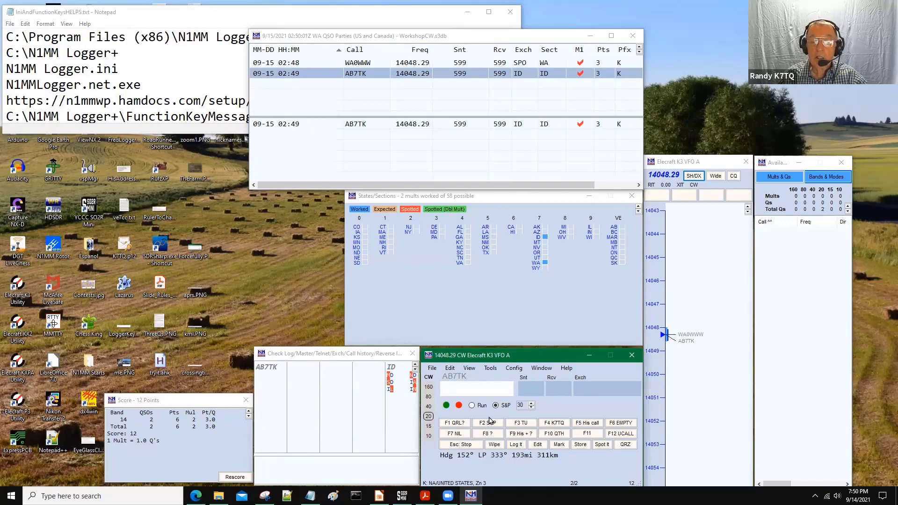
Generate the contest's Cabrillo file as K7TQ.log in ExportFiles, accepting the sent exchange and category, and try to email it.
key(alt+f)
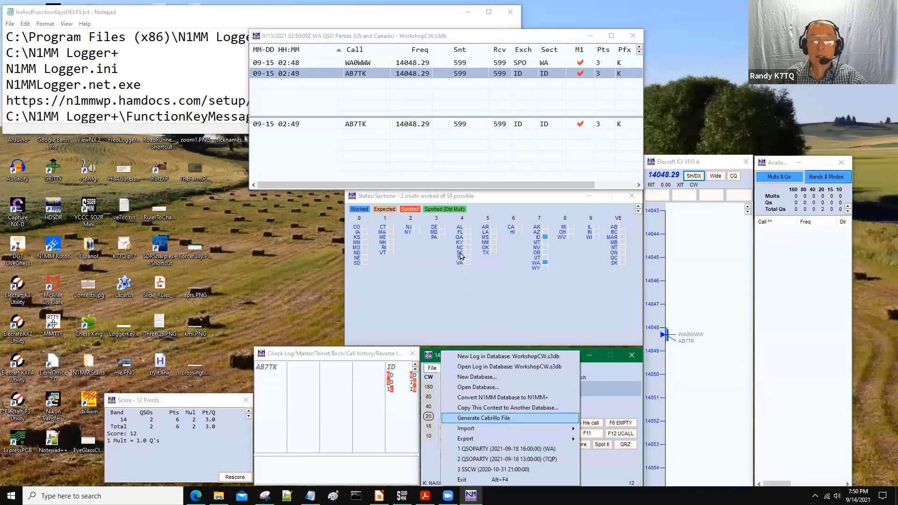
key(Return)
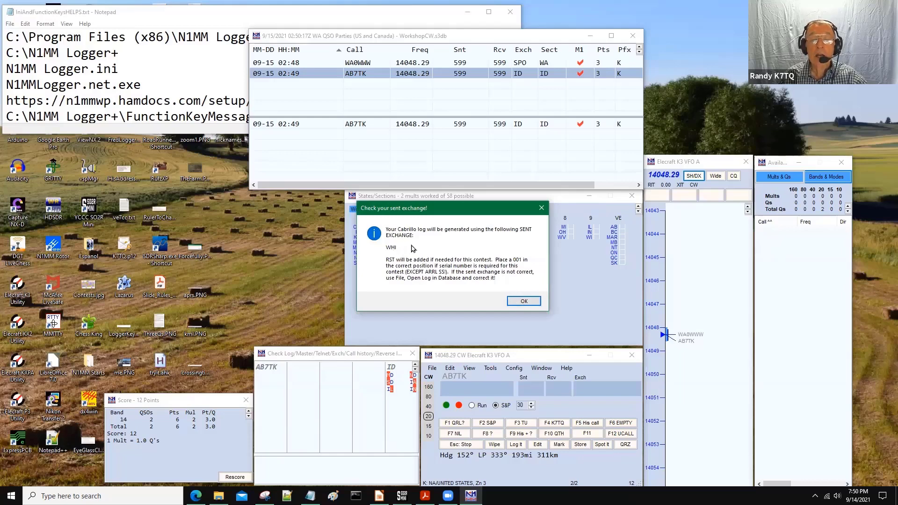
key(Return)
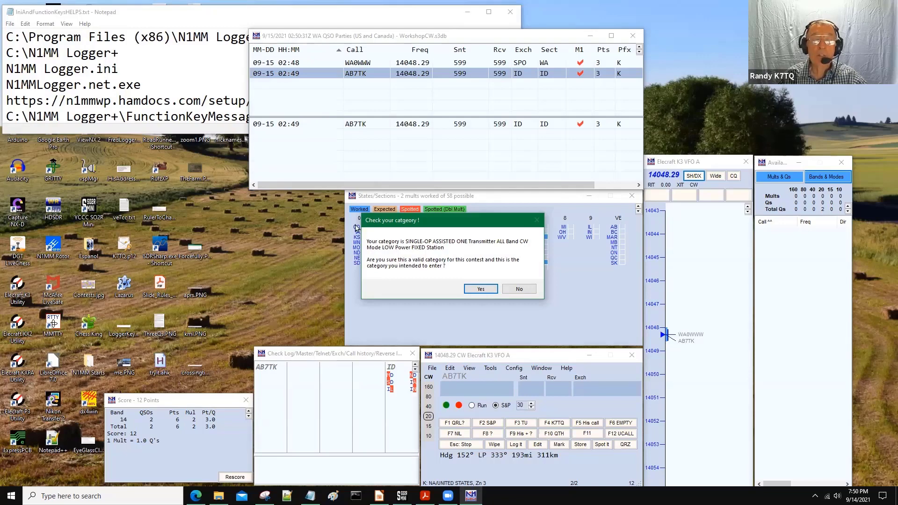
key(Return)
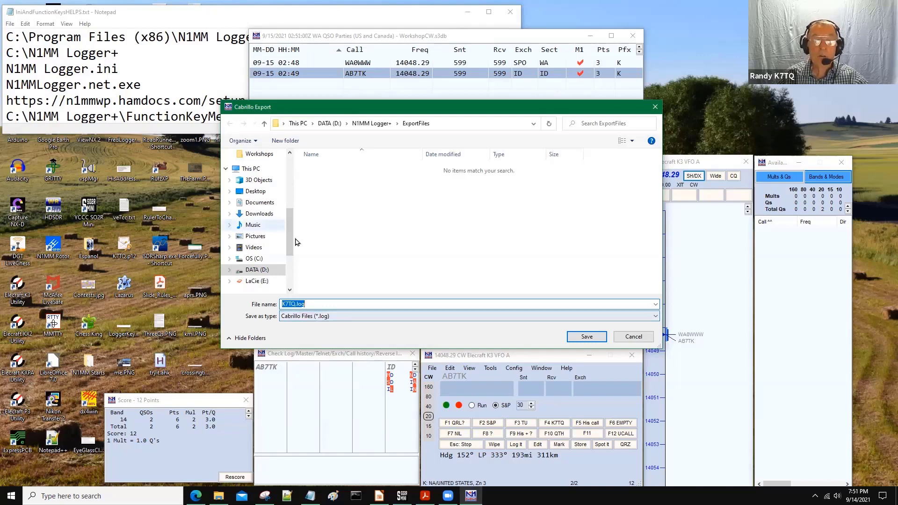
click(586, 338)
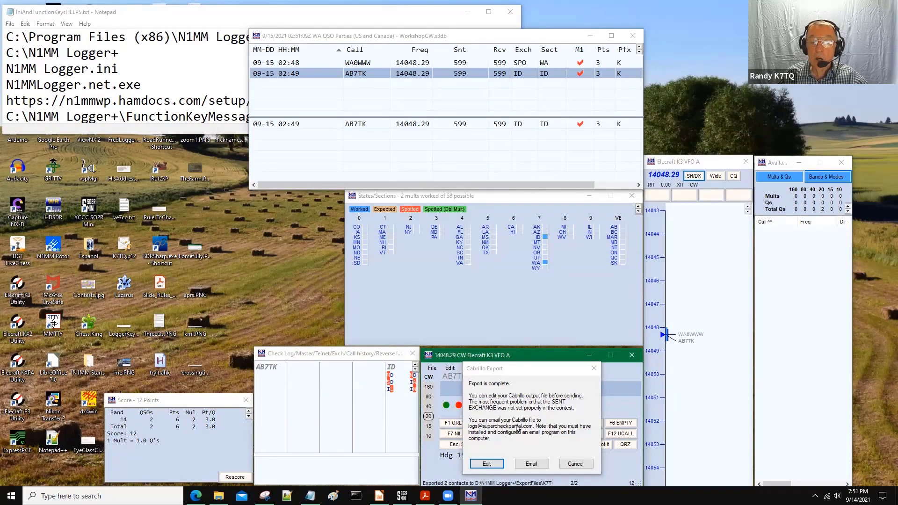
click(528, 465)
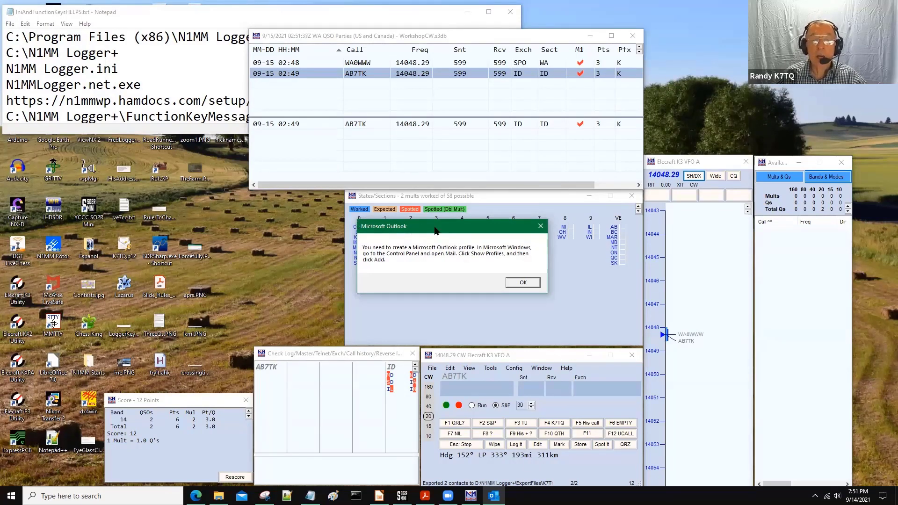
click(541, 227)
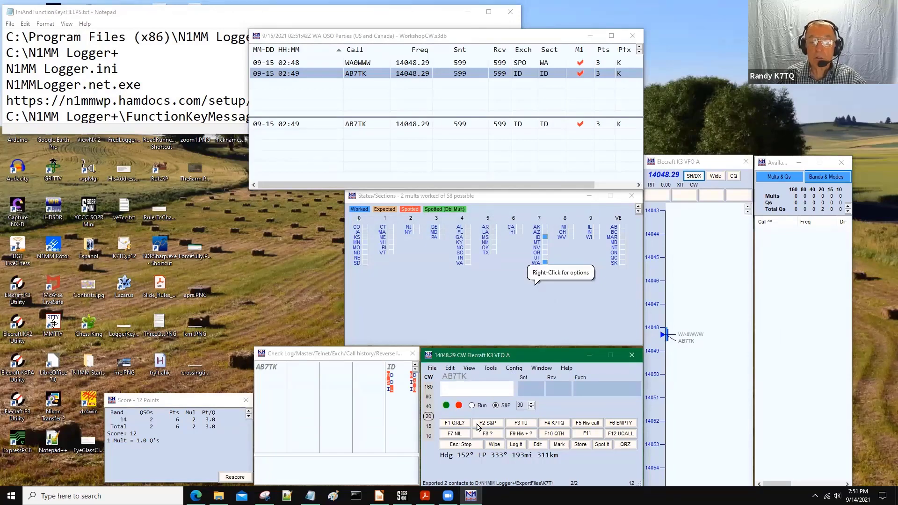
Generate the Cabrillo file again, overwriting K7TQ.log, and close the export without editing or emailing it.
click(432, 369)
click(471, 346)
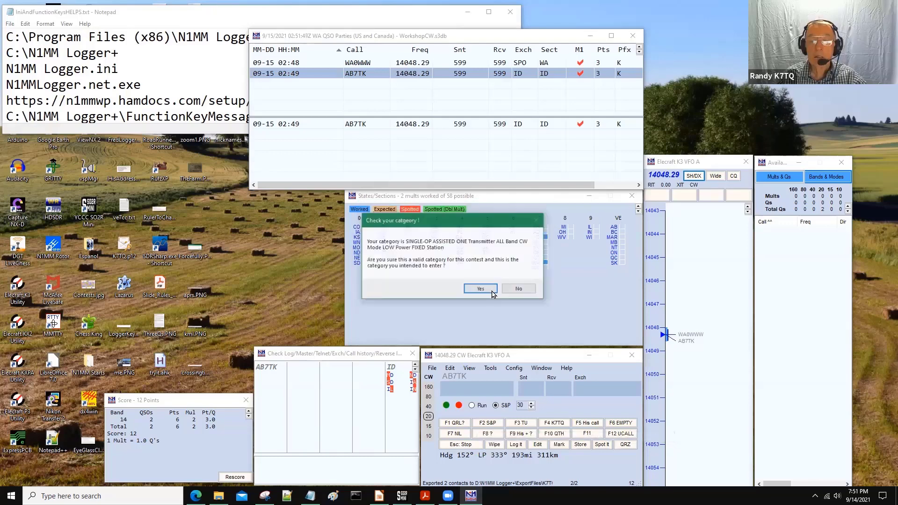
click(491, 292)
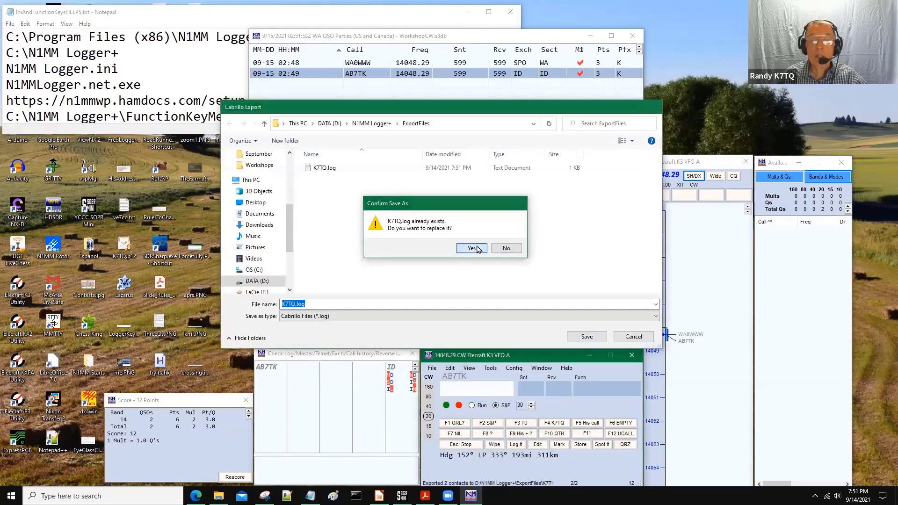
click(477, 252)
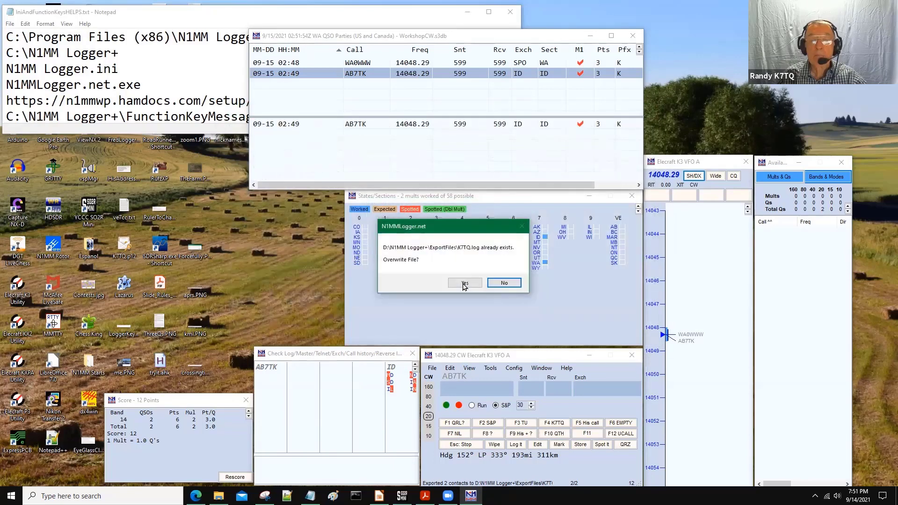
click(464, 284)
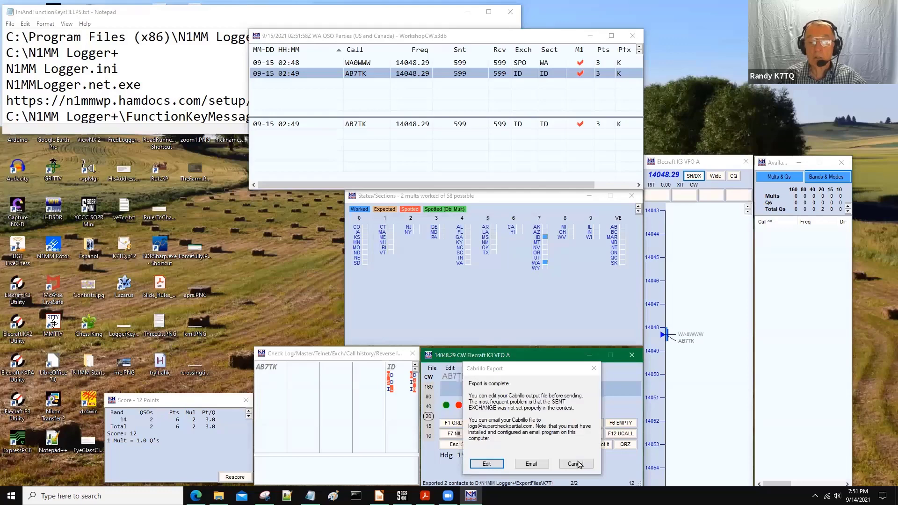
key(Escape)
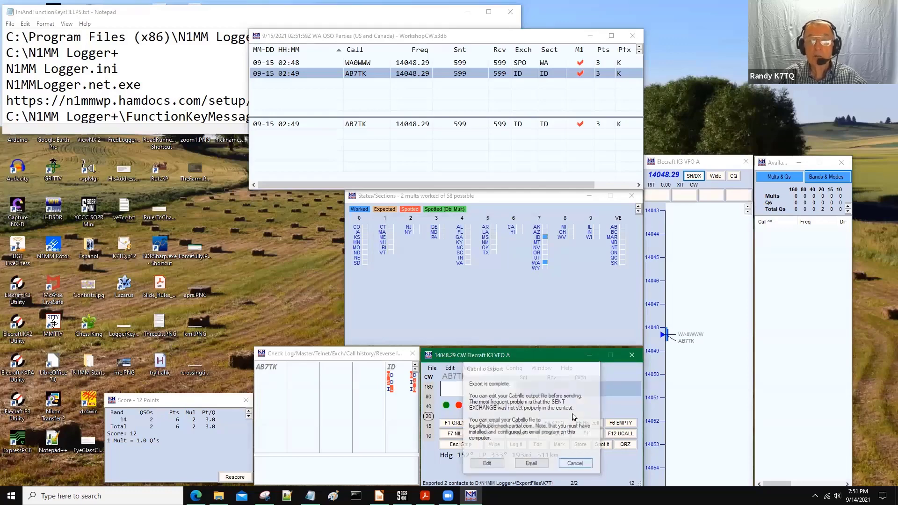
Export the score summary as K7TQScoreSummary.txt to the ExportFiles folder.
click(432, 369)
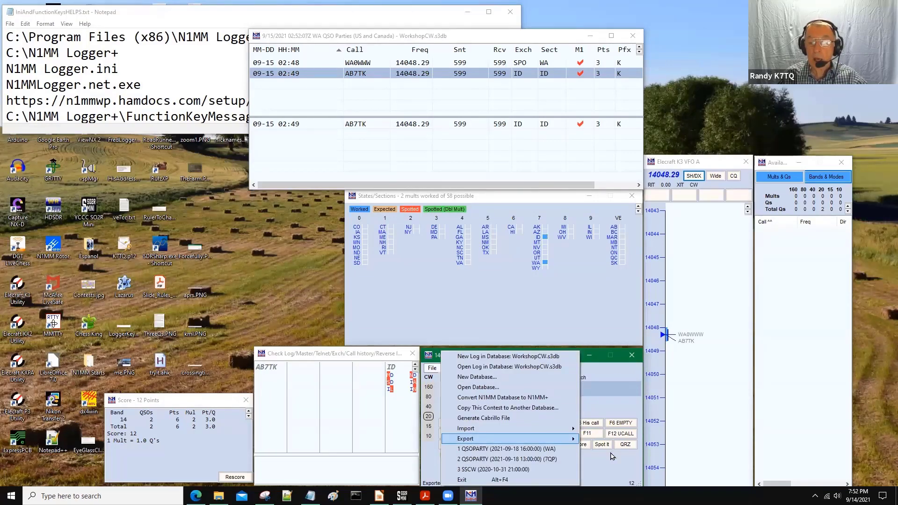
mouse_move(575, 439)
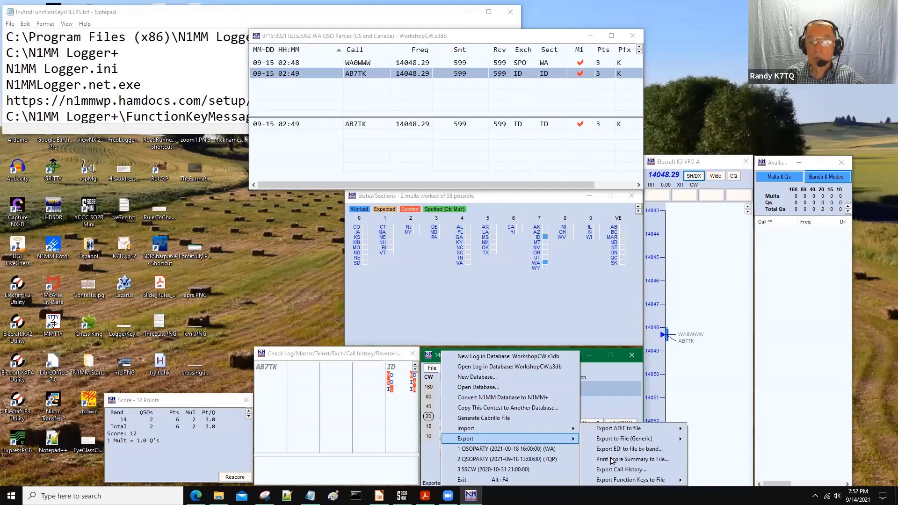
click(611, 460)
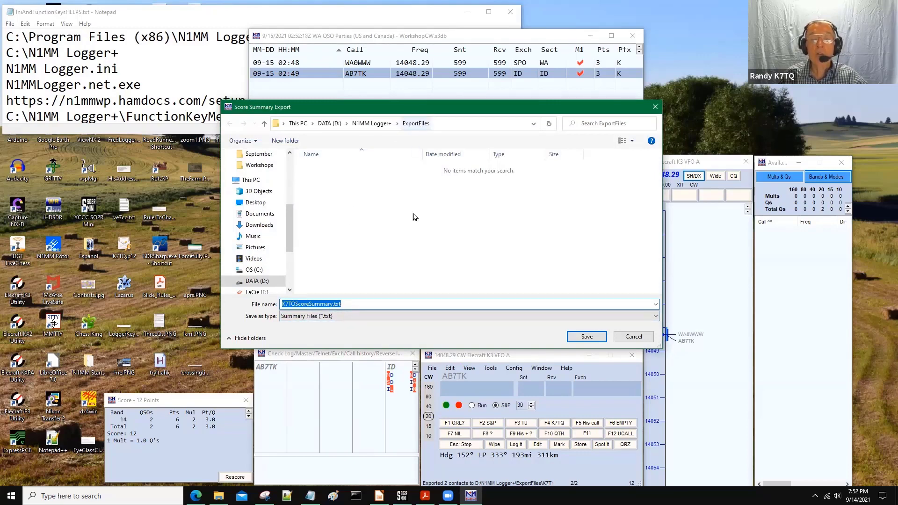
click(592, 337)
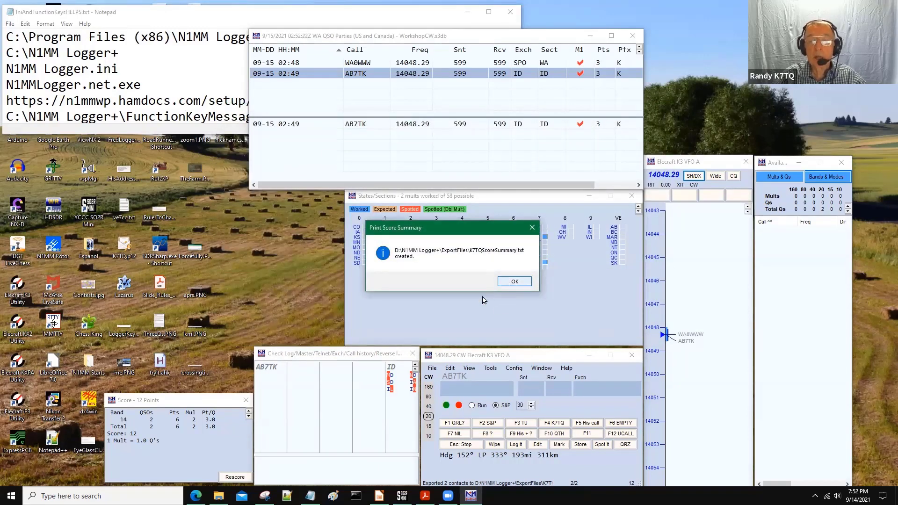
key(Return)
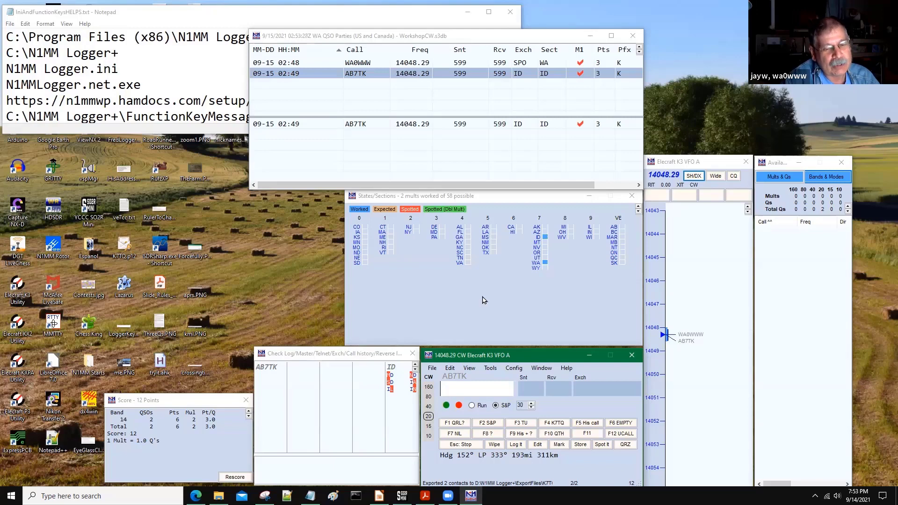
Minimize the logger windows, open the K3 folder inside N1MM Starts, and move its window clear of the desktop N1MM shortcuts.
click(588, 352)
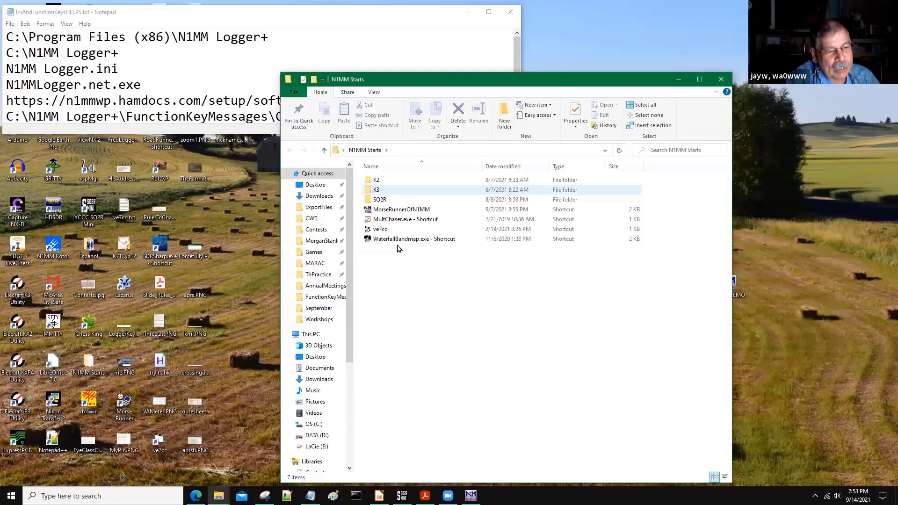
key(Return)
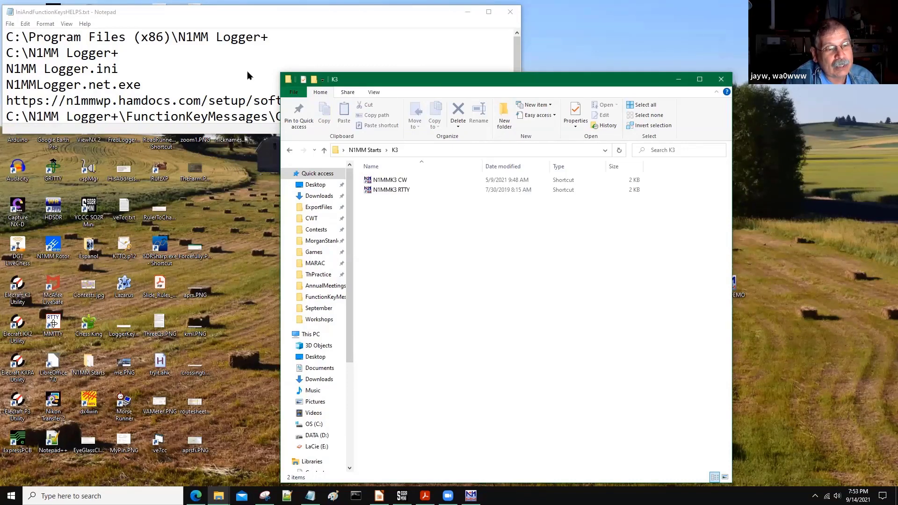
drag(419, 82, 248, 75)
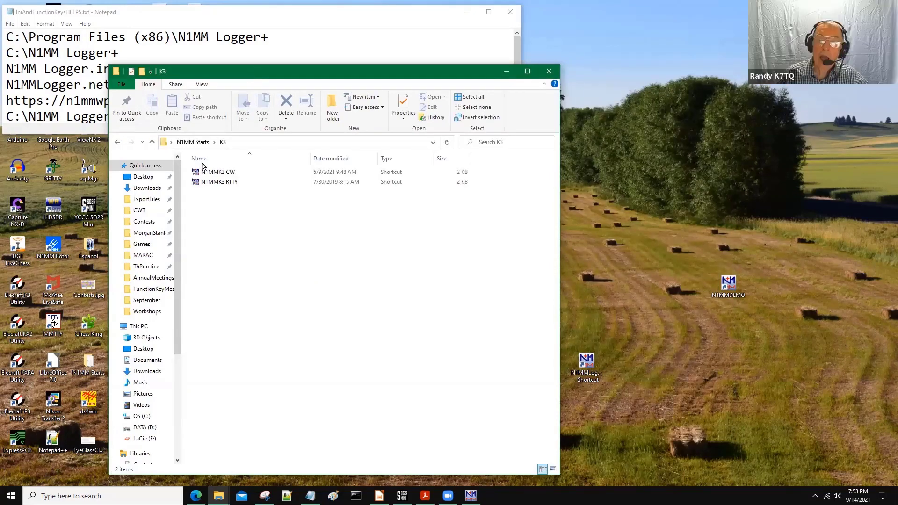
Rename the desktop shortcut to N1MMLogger.net.exe as N1MMK3CW.
click(585, 365)
right_click(585, 365)
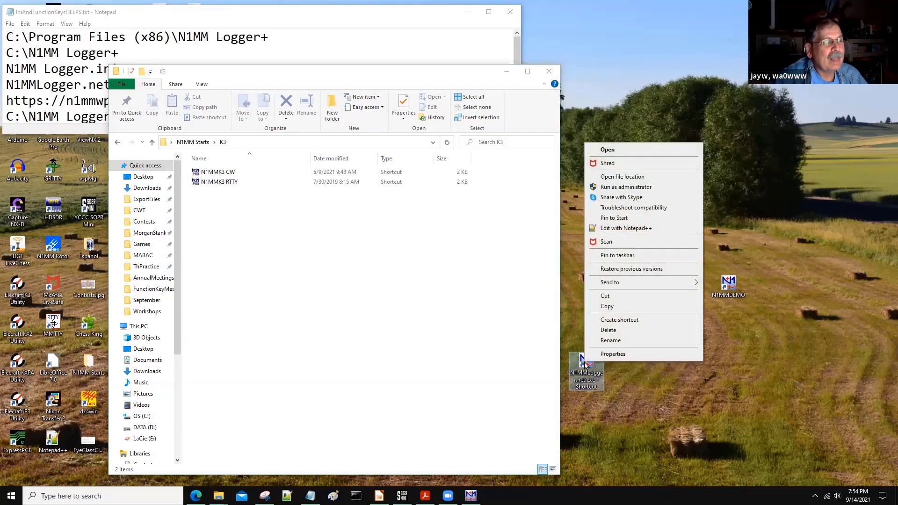
click(616, 341)
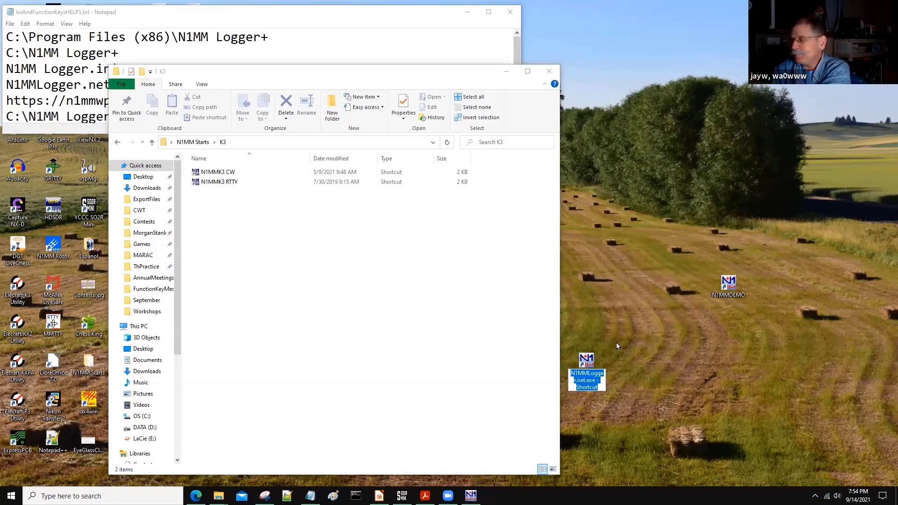
text(N1MM)
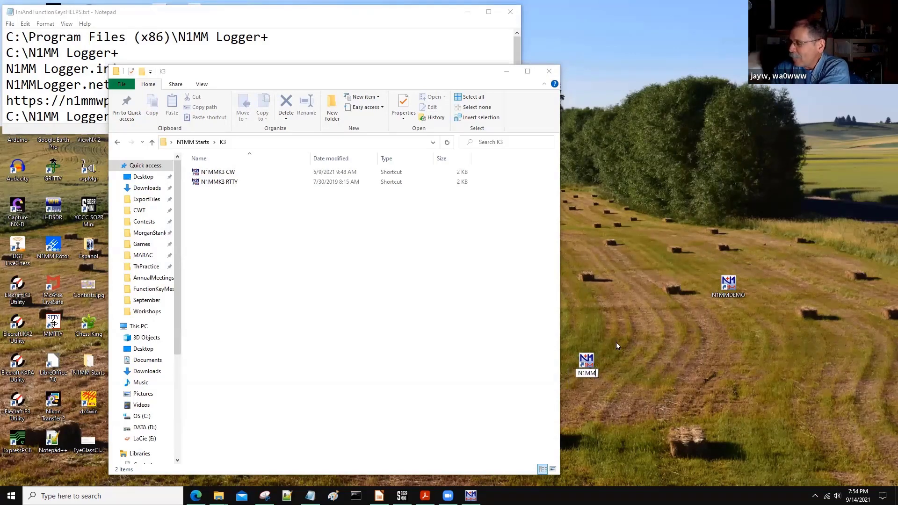
text(K)
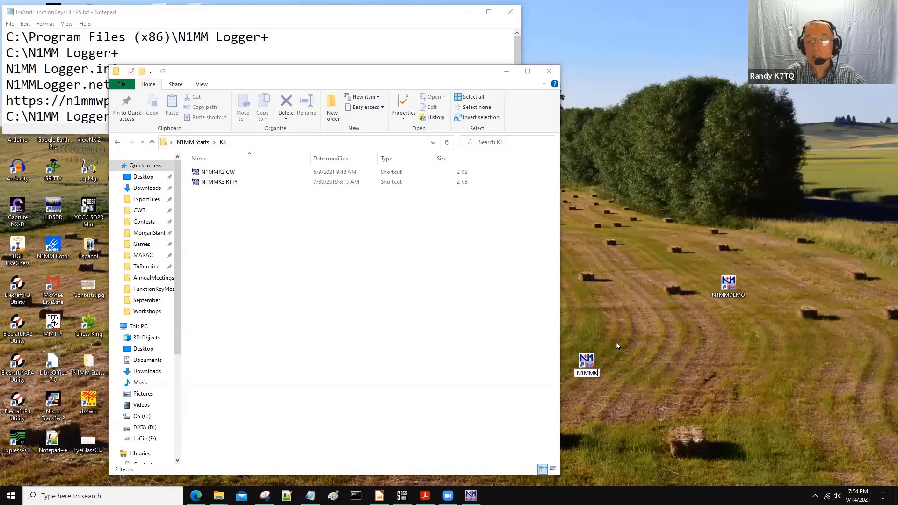
text(3CW)
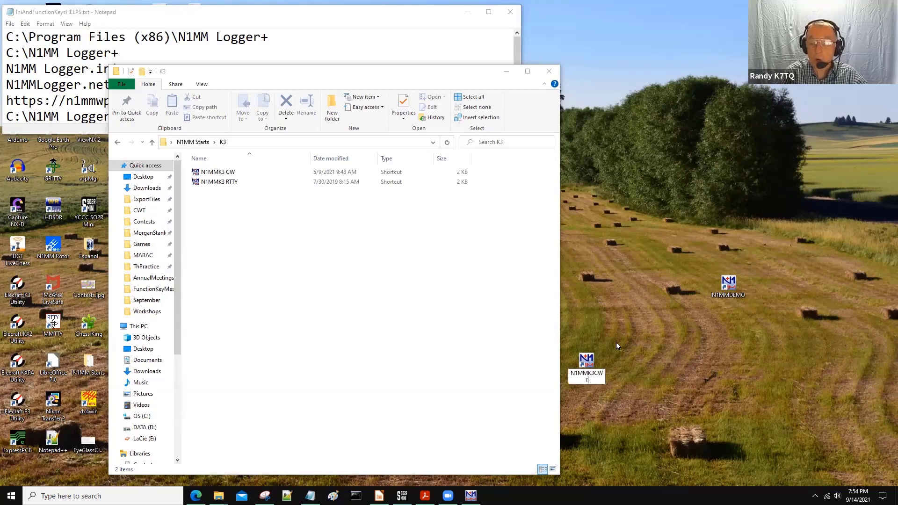
Review the N1MM Starts folder and its K3 subfolder of startup shortcuts, and close the folder window.
click(116, 141)
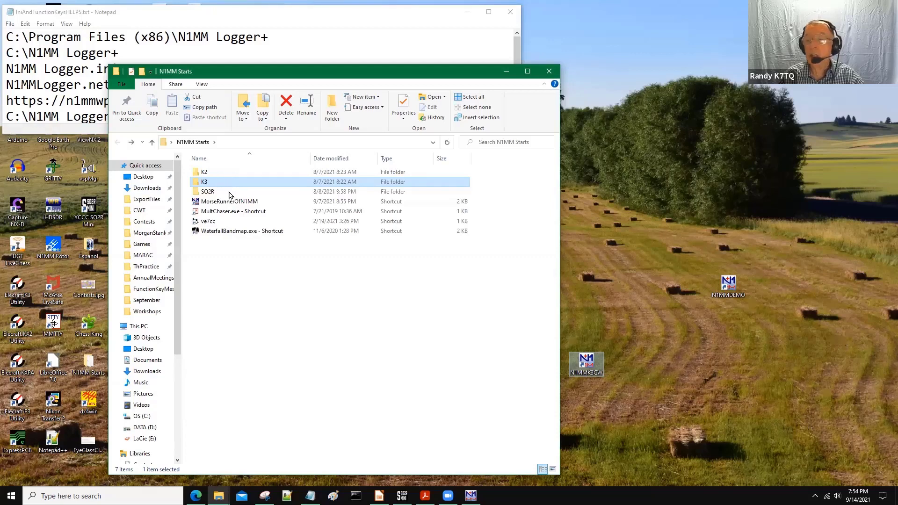
key(Return)
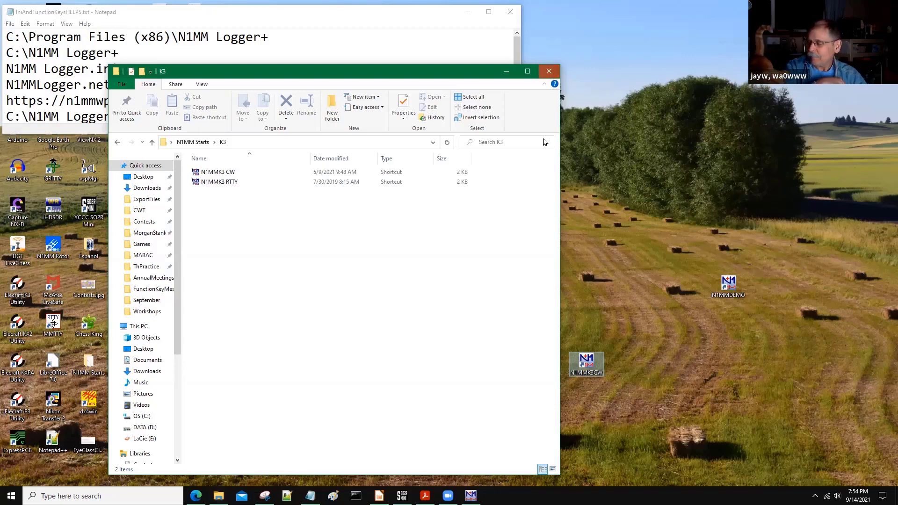
click(549, 73)
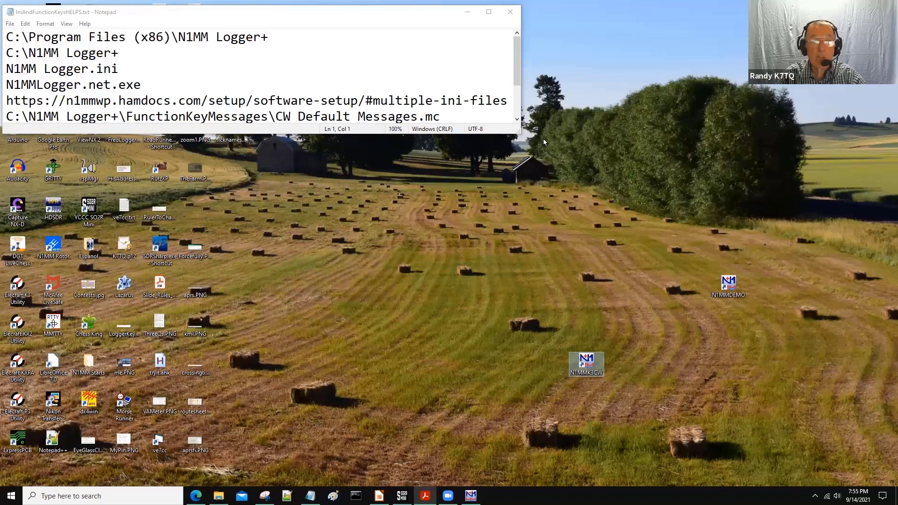